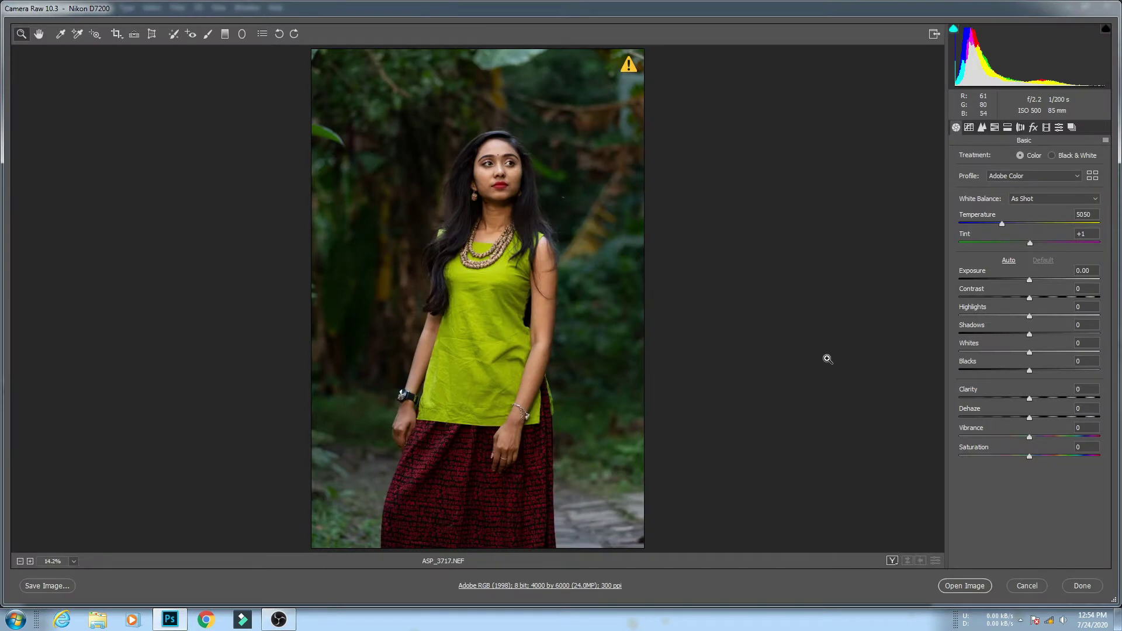
# - Set Whites to -12 and Highlights to -23, then open ASP_3717.NEF in Photoshop
pyautogui.click(1021, 353)
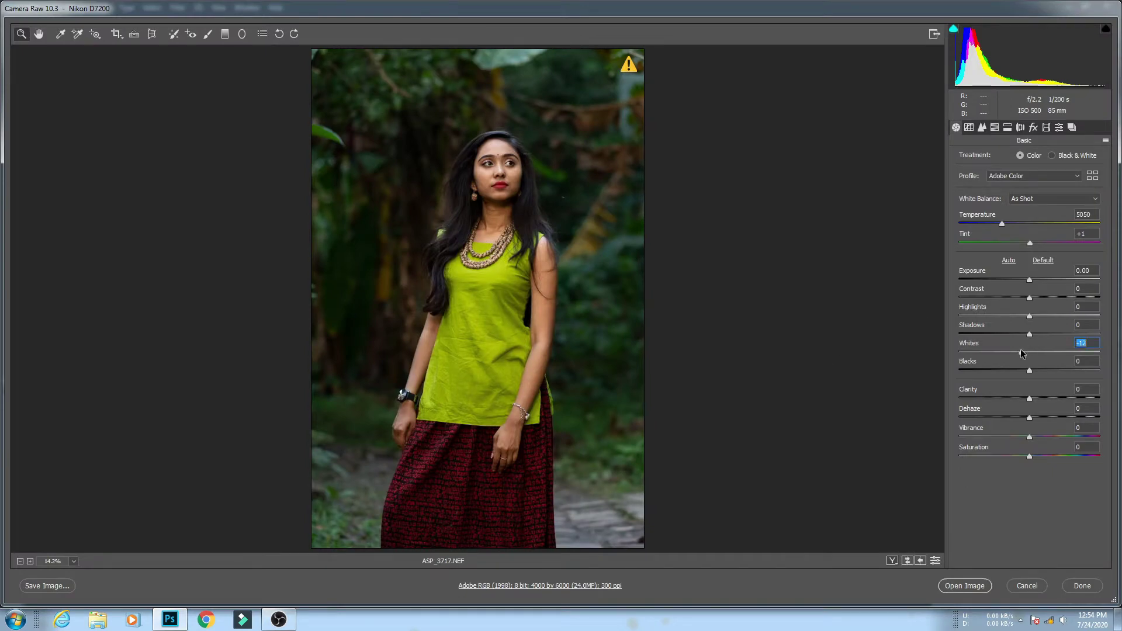
pyautogui.click(1020, 317)
pyautogui.moveTo(1019, 317); pyautogui.dragTo(1014, 318)
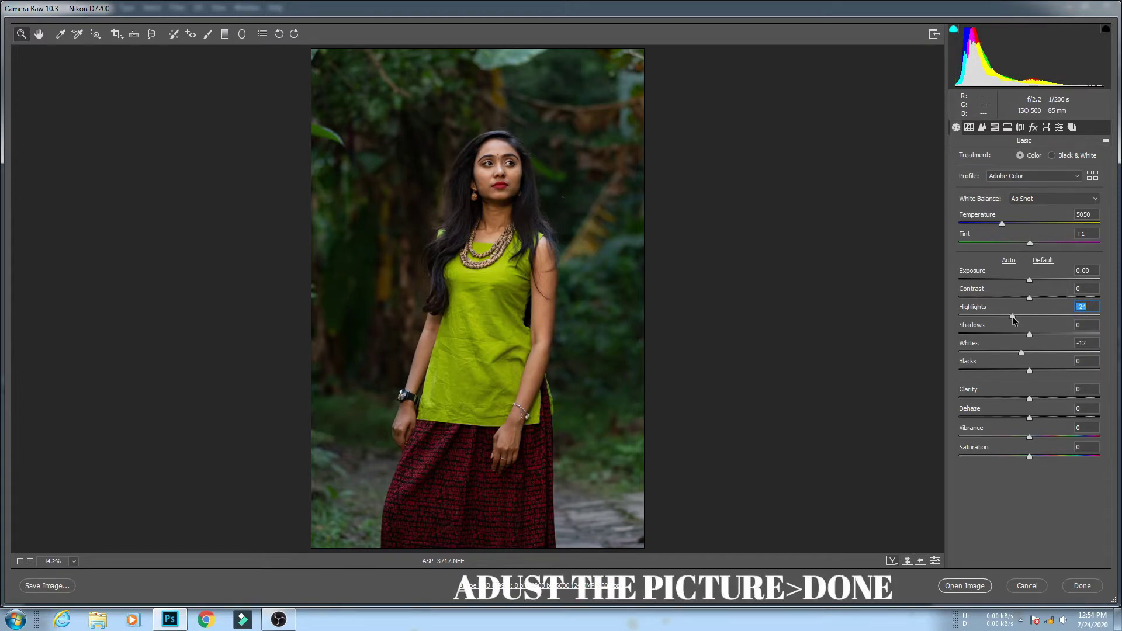
pyautogui.click(971, 585)
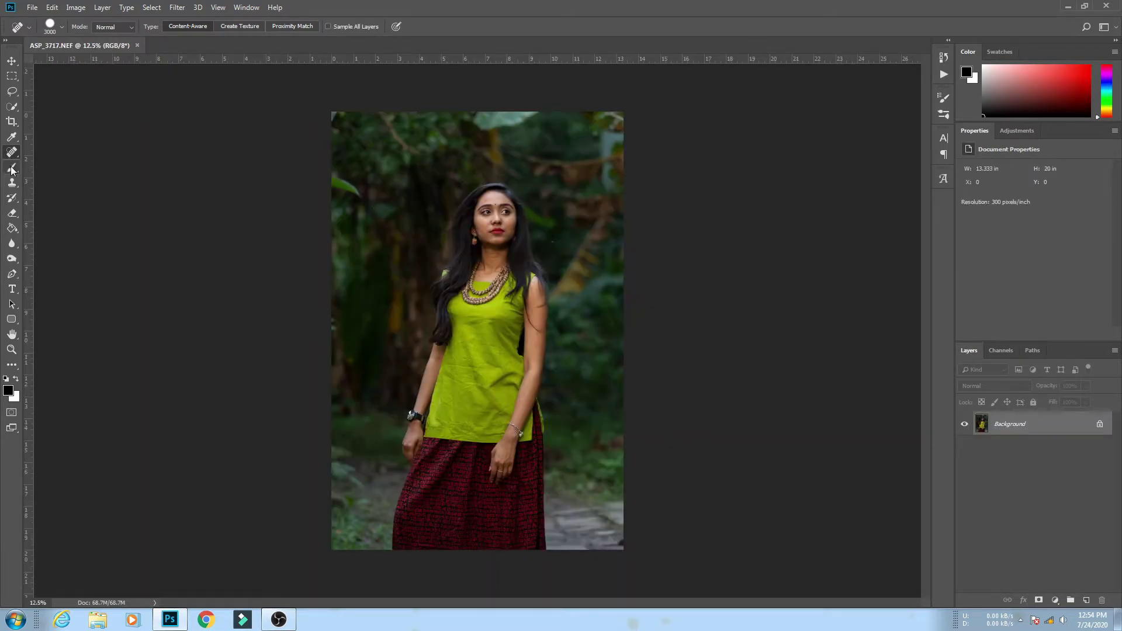
# - Zoom in on the woman's face and brush the skin-softening effect onto her skin
pyautogui.click(12, 350)
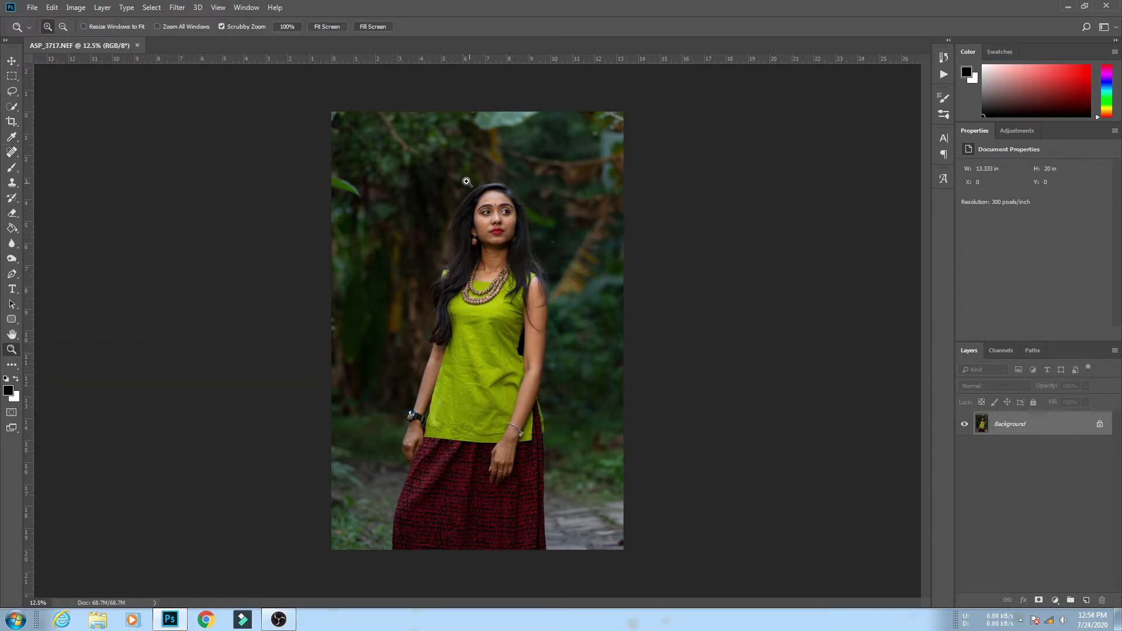
pyautogui.moveTo(485, 192); pyautogui.dragTo(561, 196)
pyautogui.press('j')
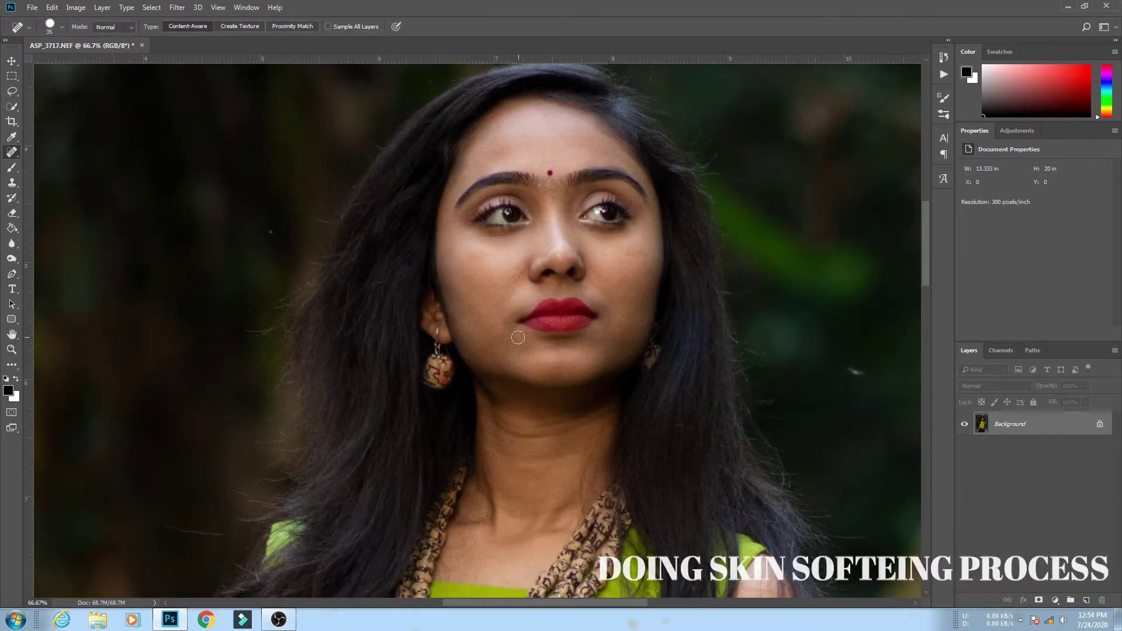
pyautogui.moveTo(927, 220); pyautogui.dragTo(934, 289)
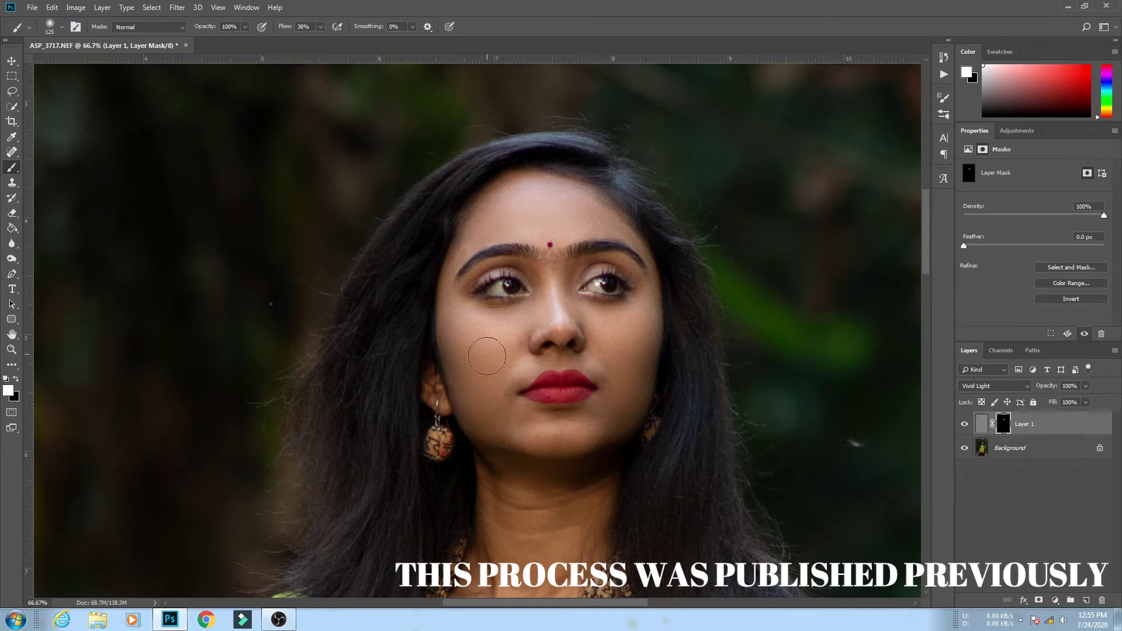
pyautogui.scroll(-5, 701, 303)
pyautogui.scroll(-5, 930, 318)
pyautogui.scroll(-3, 923, 293)
pyautogui.scroll(-3, 818, 269)
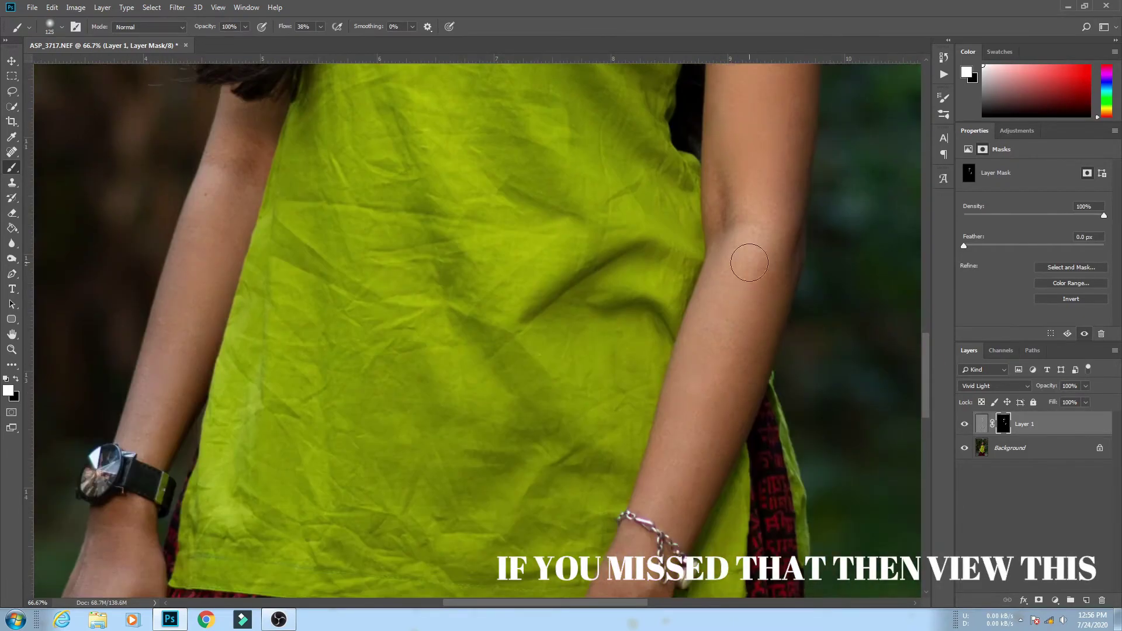
pyautogui.scroll(-3, 847, 321)
pyautogui.scroll(5, 930, 376)
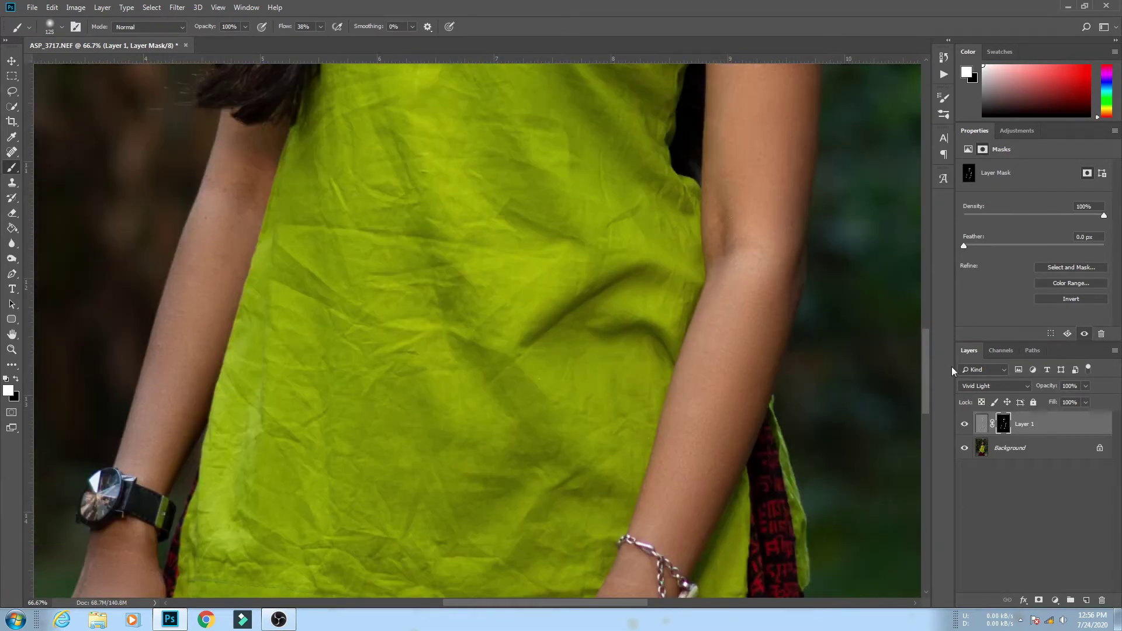
pyautogui.scroll(5, 930, 376)
# - Set the smoothing layer to 70% opacity and merge it down into the Background
pyautogui.press('z')
pyautogui.hotkey('ctrl', '-')
pyautogui.hotkey('ctrl', '-')
pyautogui.hotkey('ctrl', '-')
pyautogui.press('7')
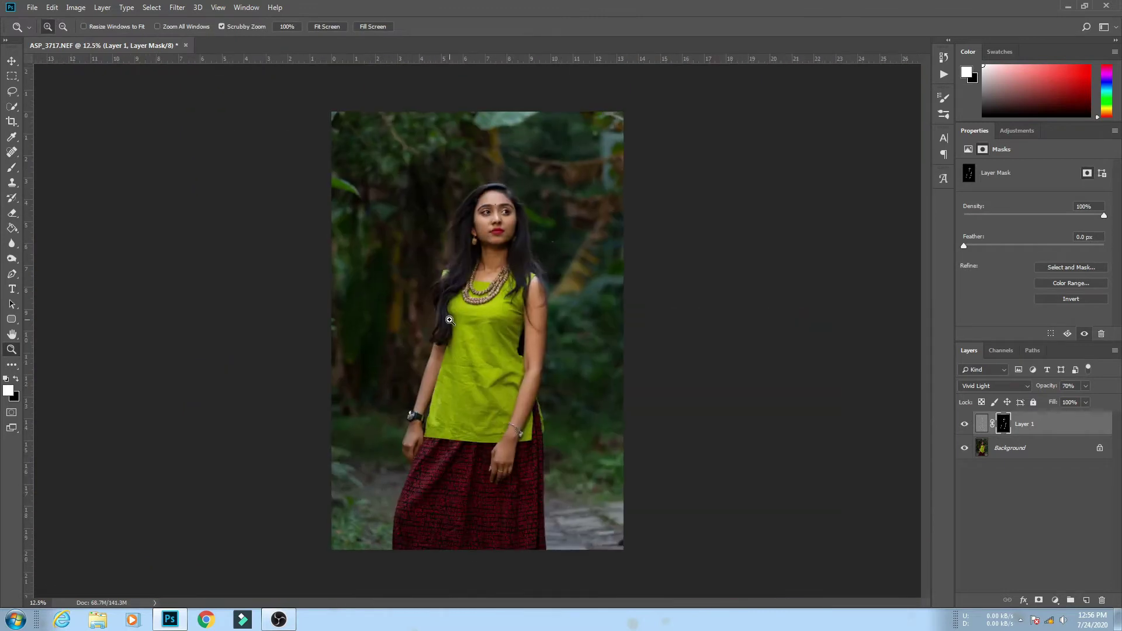
pyautogui.hotkey('ctrl', 'e')
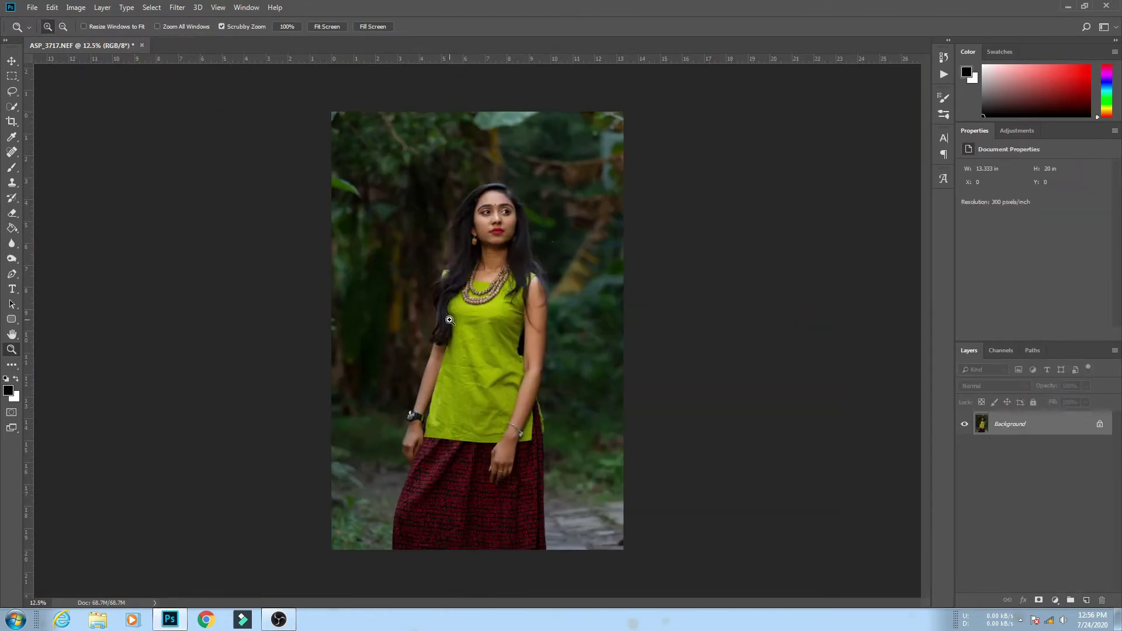
# - Add a Levels adjustment with black point 5 and an Exposure adjustment of +0.06
pyautogui.click(12, 152)
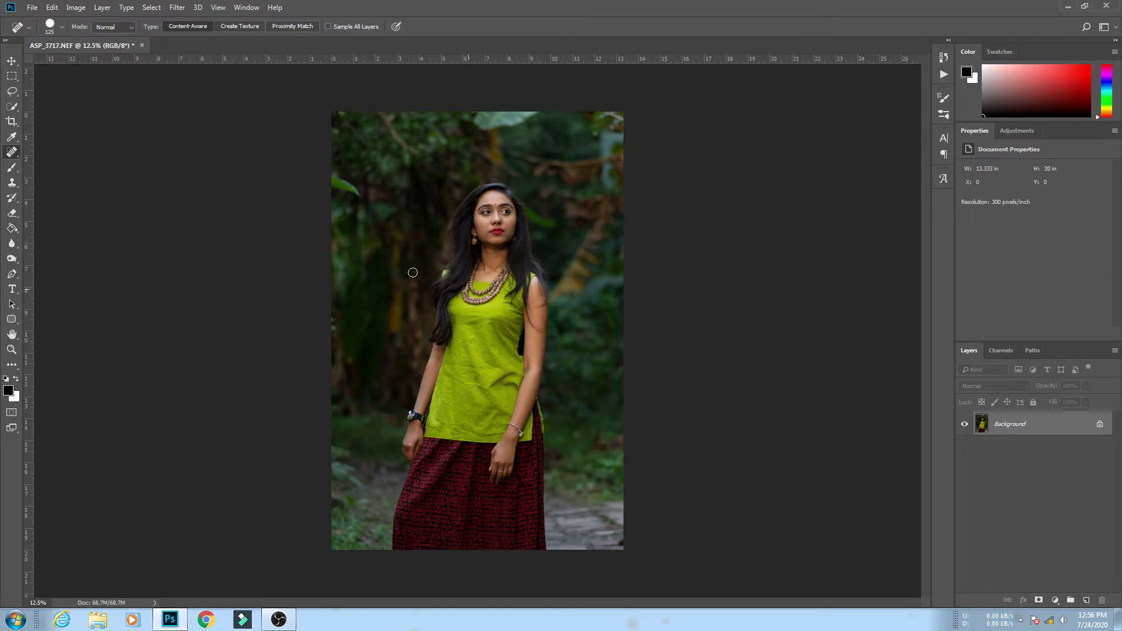
pyautogui.click(1054, 598)
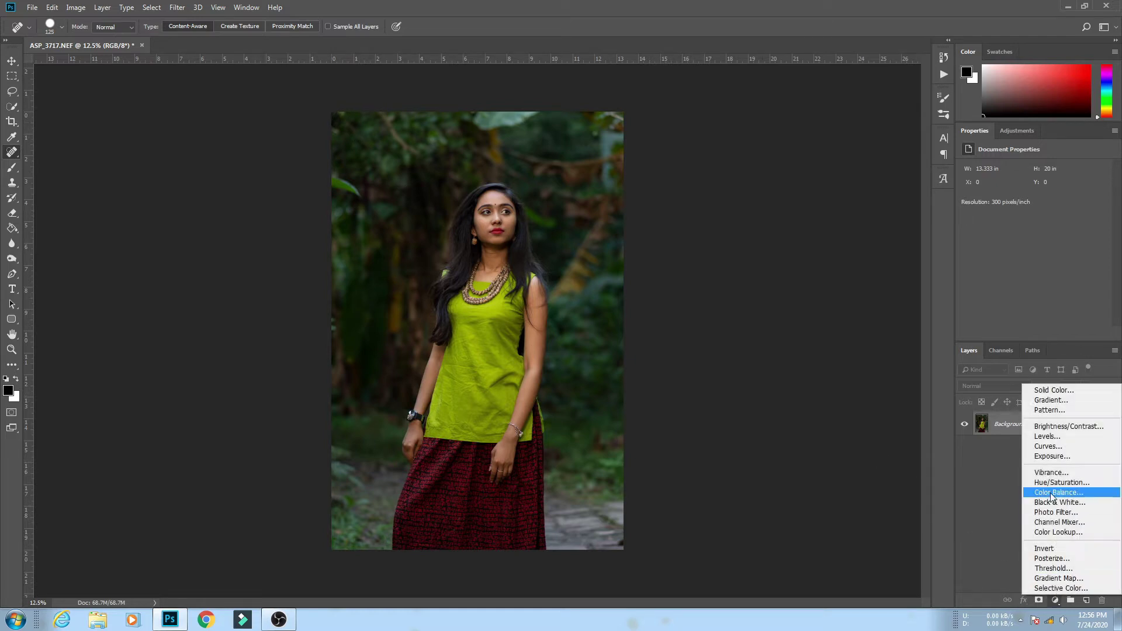
pyautogui.click(1052, 438)
pyautogui.moveTo(976, 250); pyautogui.dragTo(979, 251)
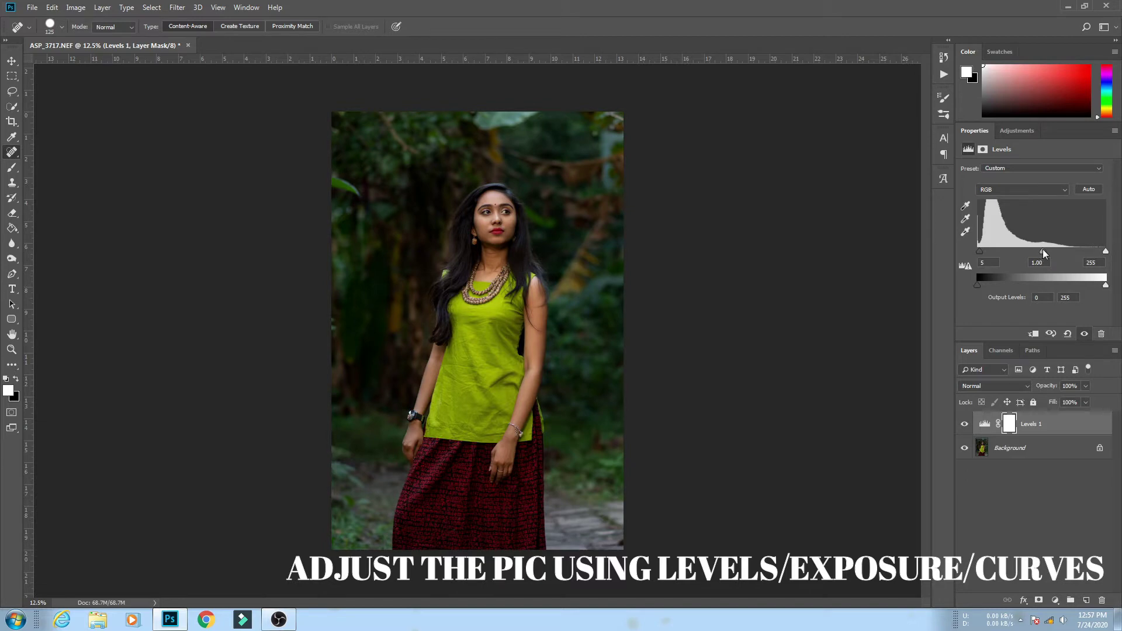
pyautogui.moveTo(1039, 251); pyautogui.dragTo(1038, 251)
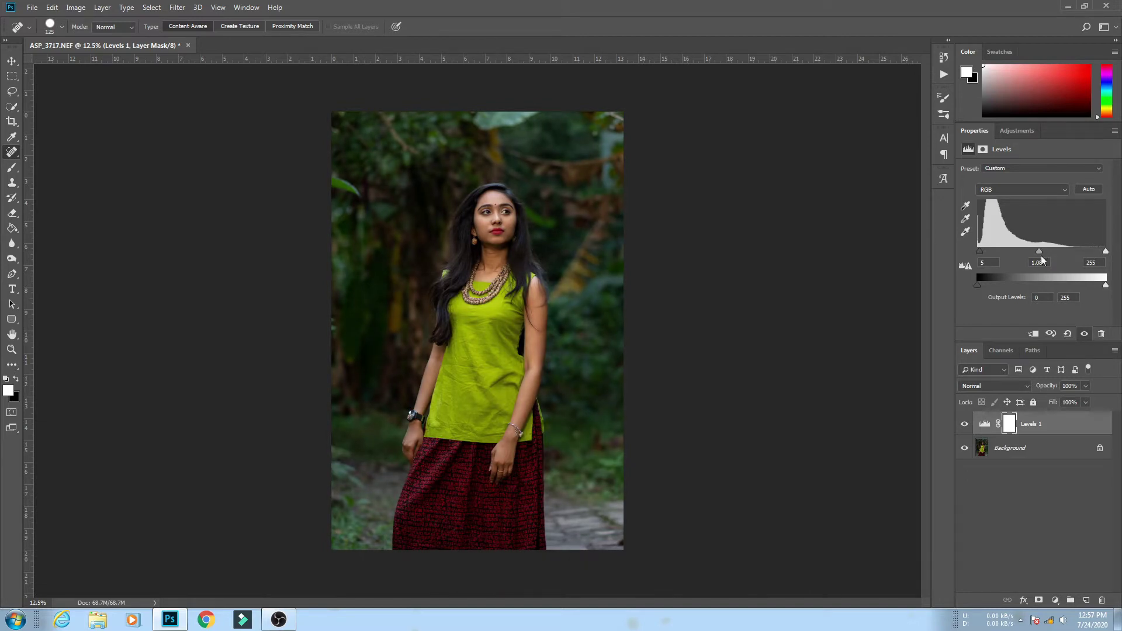
pyautogui.click(1055, 600)
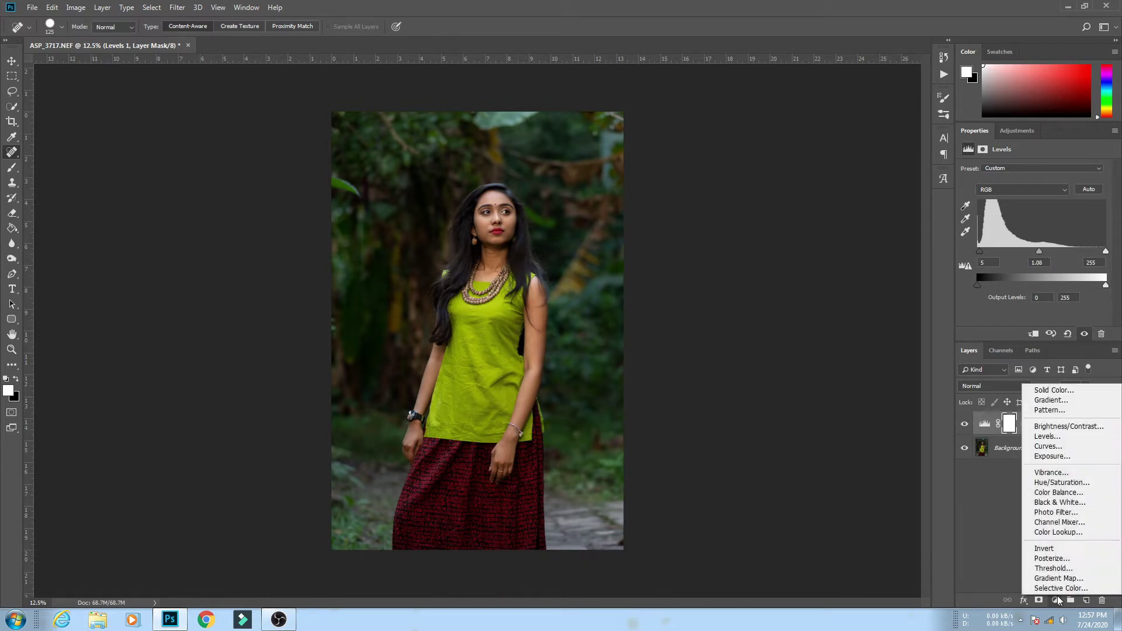
pyautogui.click(1052, 472)
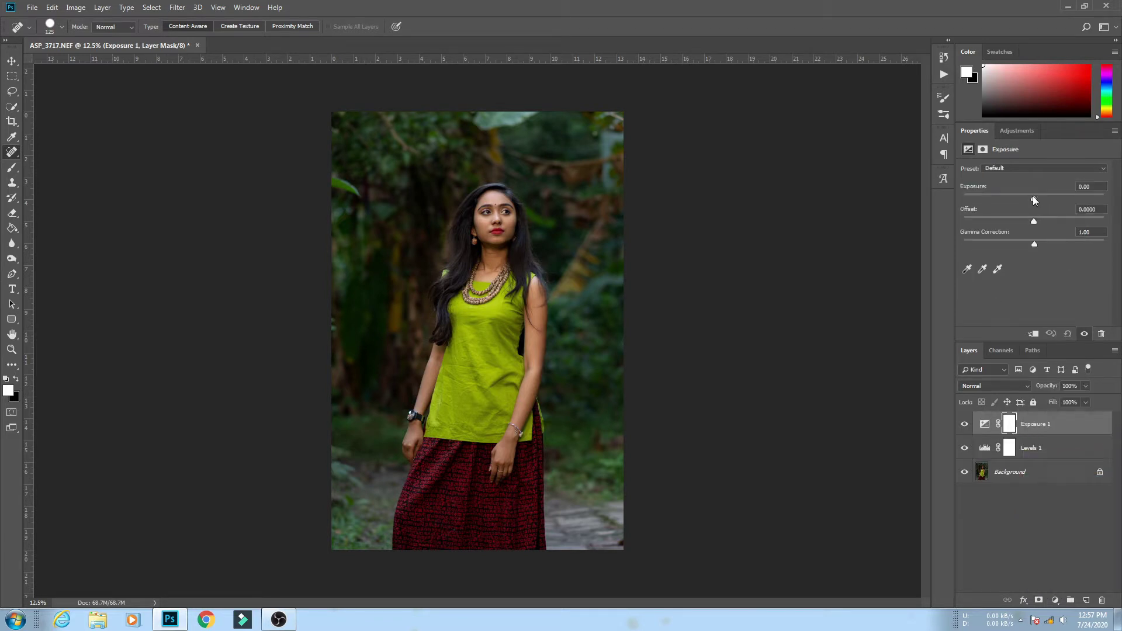
pyautogui.moveTo(1033, 199); pyautogui.dragTo(1034, 199)
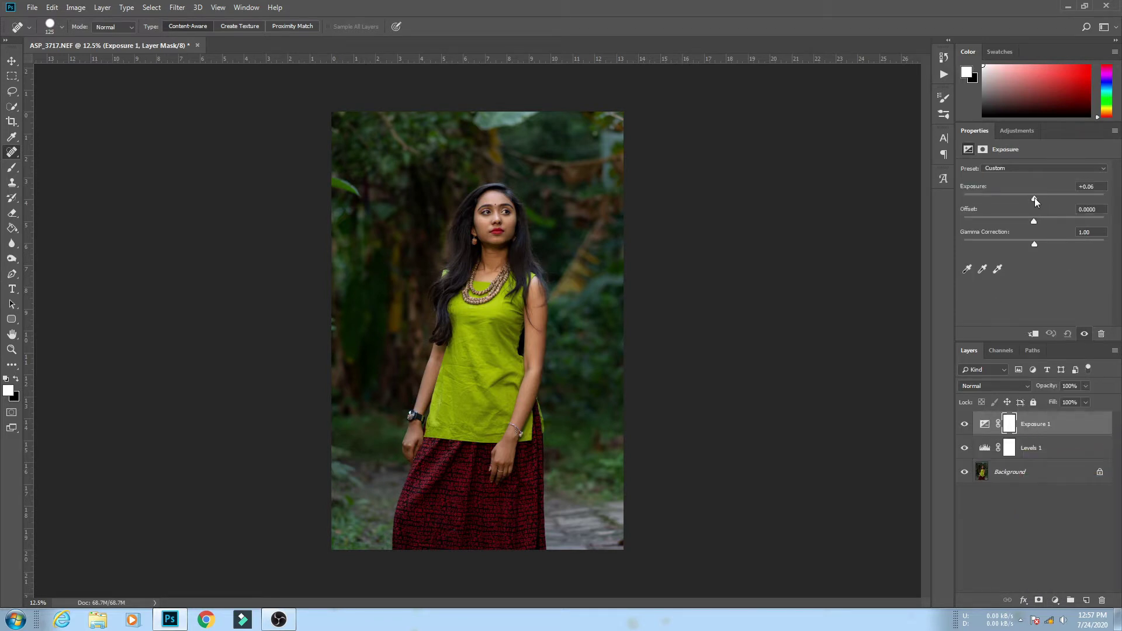
# - Merge all visible layers and duplicate the result as Layer 1
pyautogui.click(1113, 351)
pyautogui.click(1045, 529)
pyautogui.hotkey('ctrl', 'j')
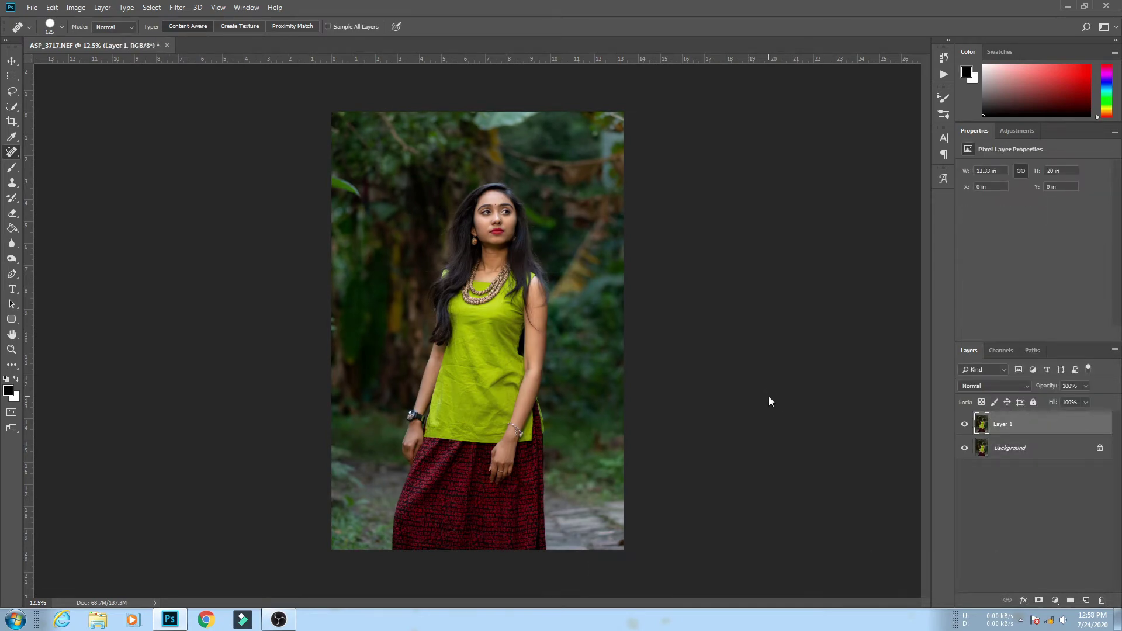
# - Apply the 'with out green' Camera Raw preset to Layer 1 with vignetting set to None
pyautogui.hotkey('ctrl', 'shift', 'a')
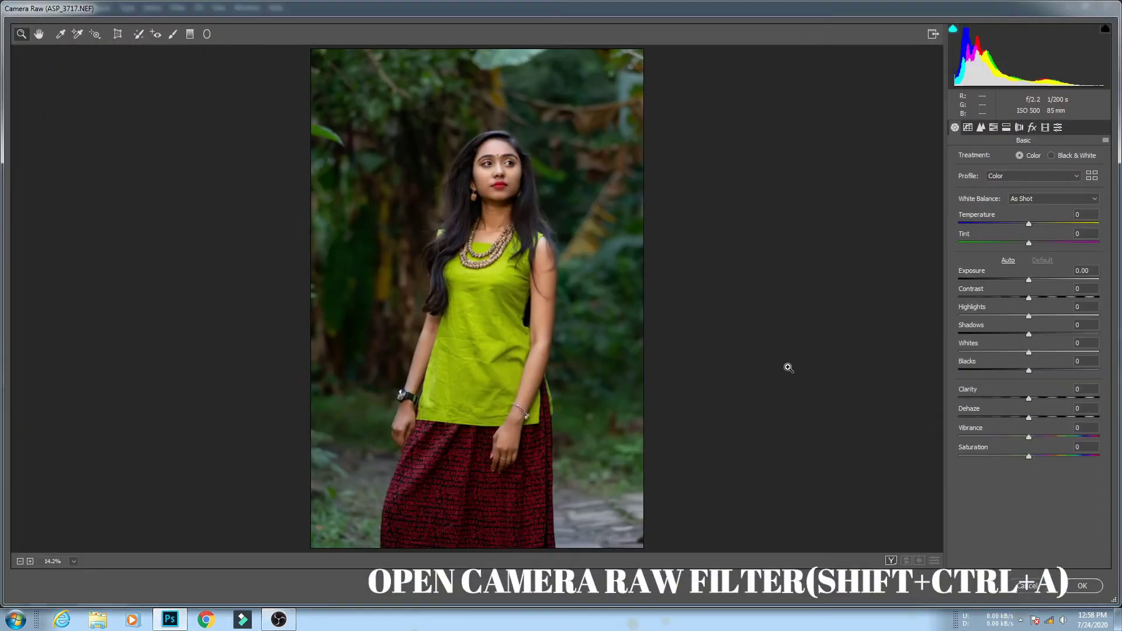
pyautogui.click(1058, 128)
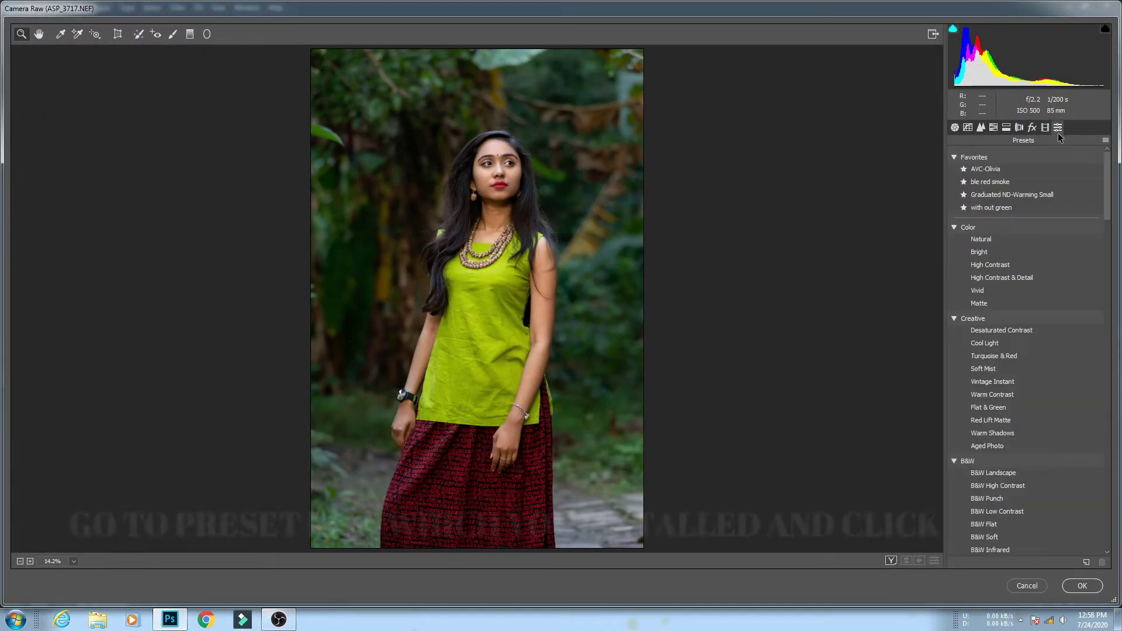
pyautogui.click(1032, 209)
pyautogui.click(1032, 210)
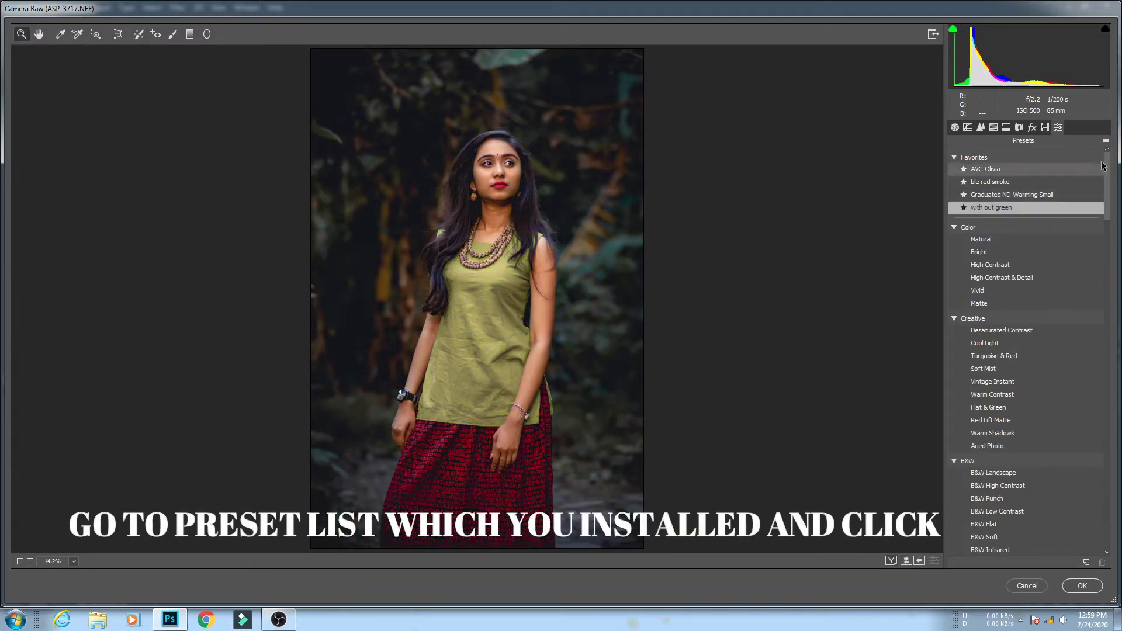
pyautogui.moveTo(1107, 159); pyautogui.dragTo(1115, 238)
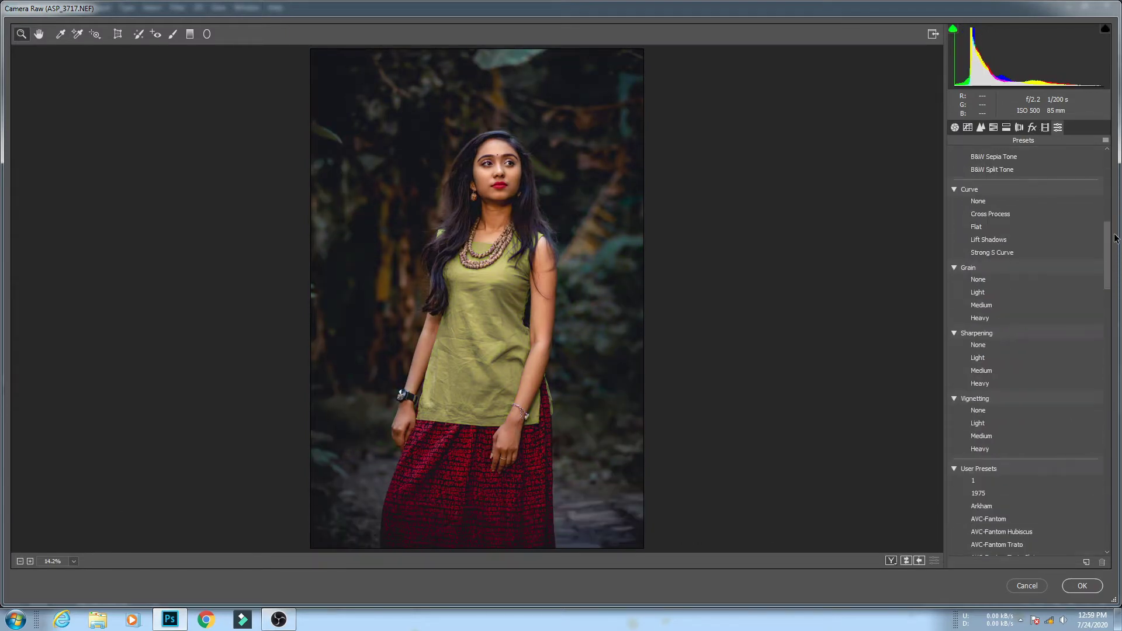
pyautogui.click(1044, 409)
# - Set HSL Luminance Greens to -81 and Yellows to -14, then apply the filter
pyautogui.click(993, 129)
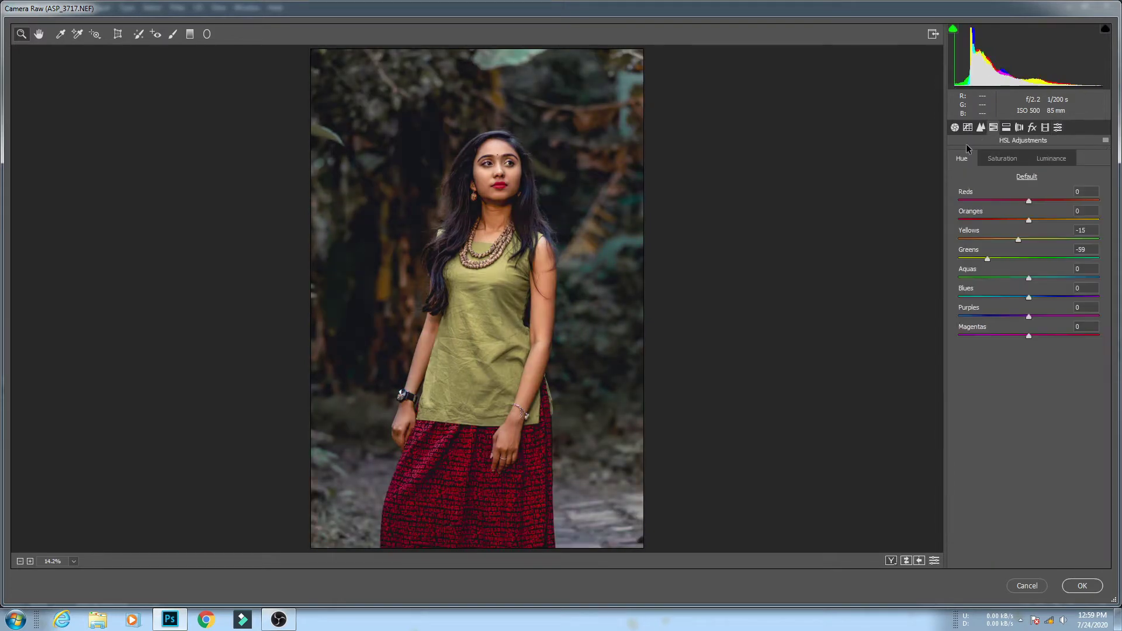
pyautogui.click(1051, 159)
pyautogui.click(977, 258)
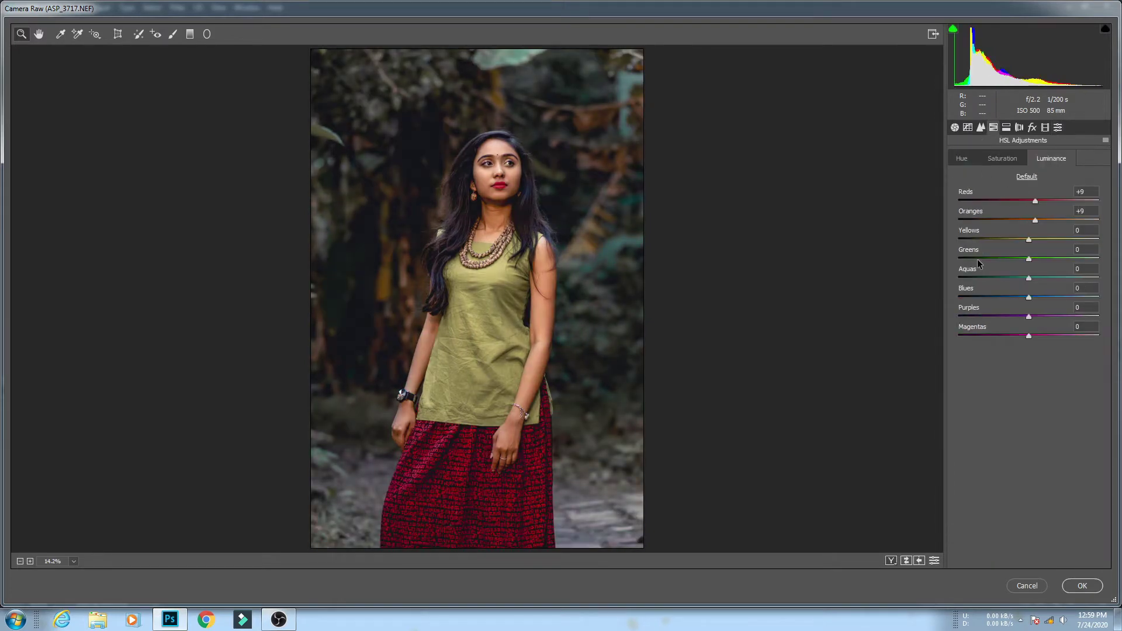
pyautogui.moveTo(977, 258); pyautogui.dragTo(971, 258)
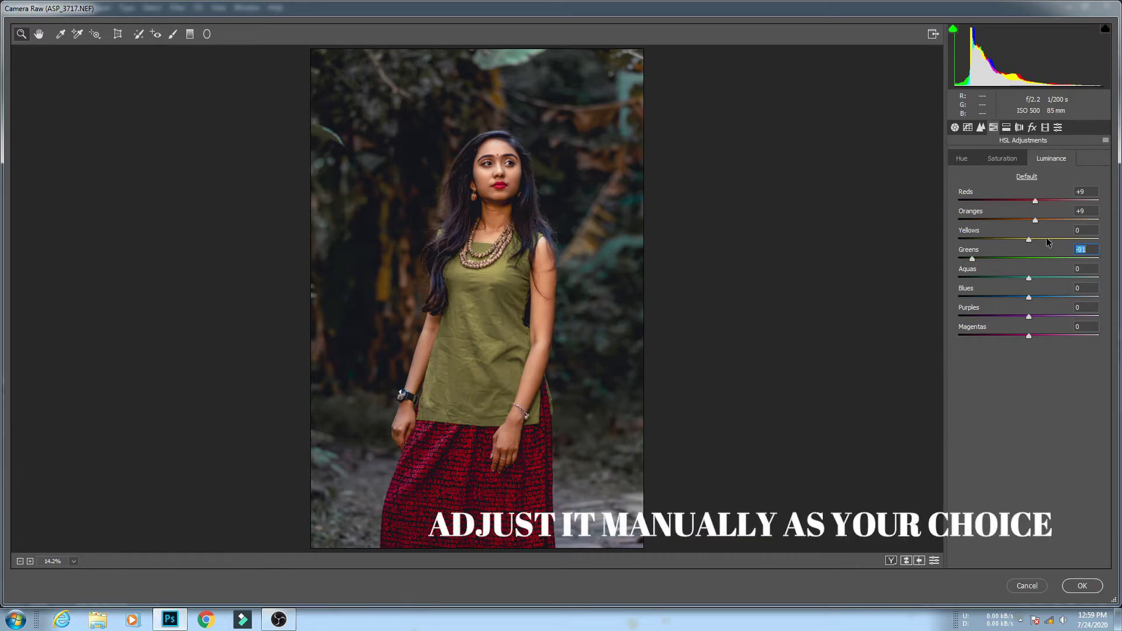
pyautogui.click(1046, 240)
pyautogui.moveTo(1046, 241); pyautogui.dragTo(1018, 246)
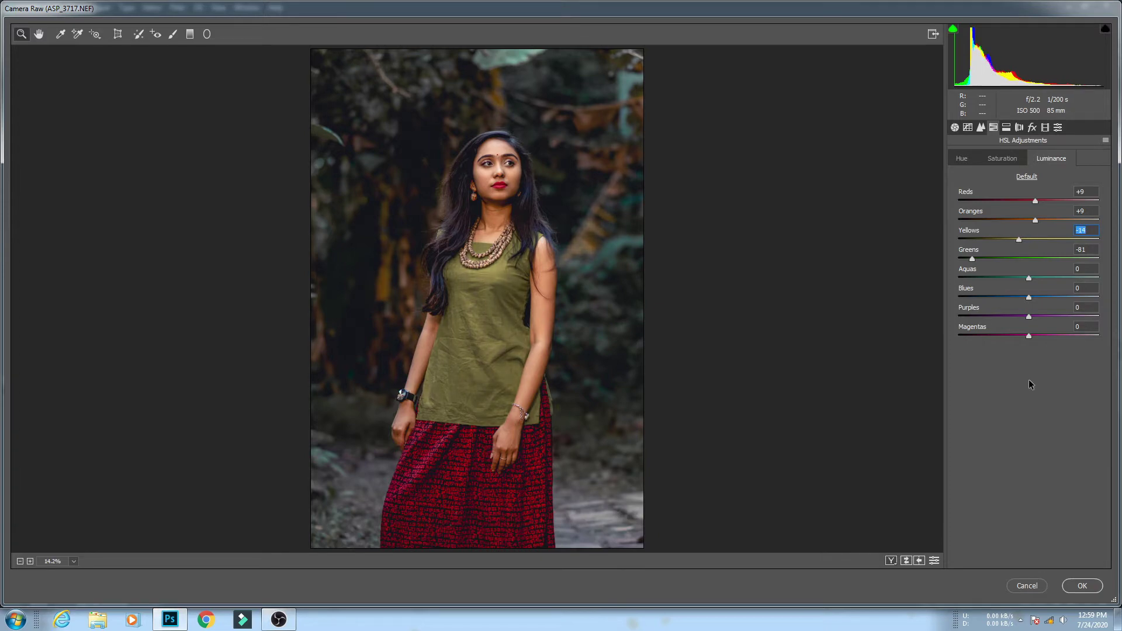
pyautogui.click(1082, 585)
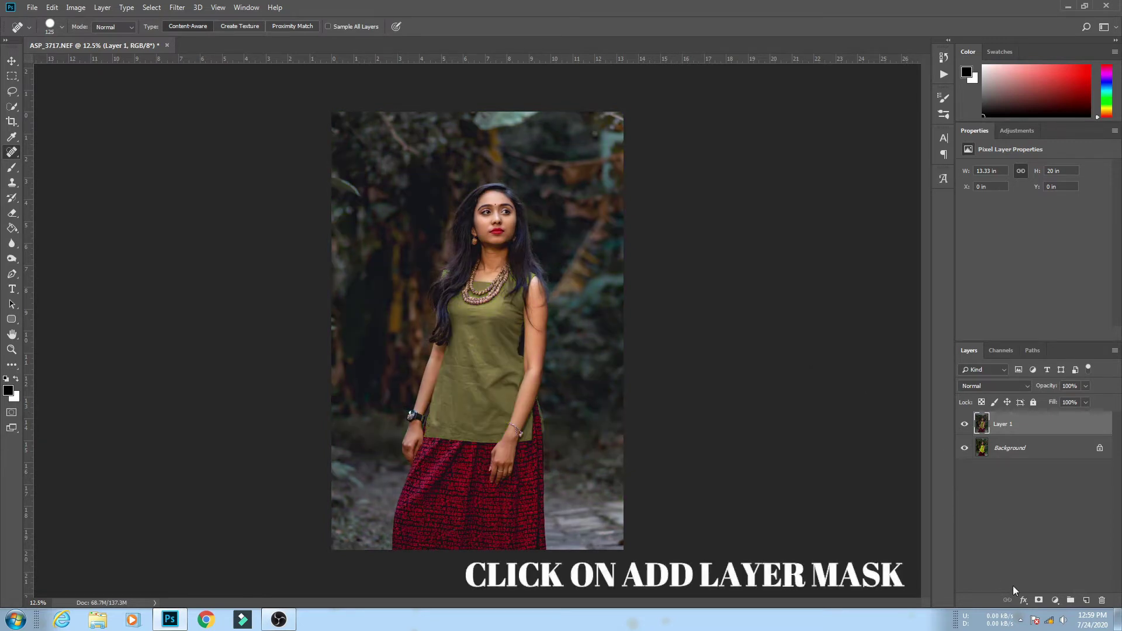
# - Add a layer mask to Layer 1 and paint black over the woman's top
pyautogui.click(1038, 600)
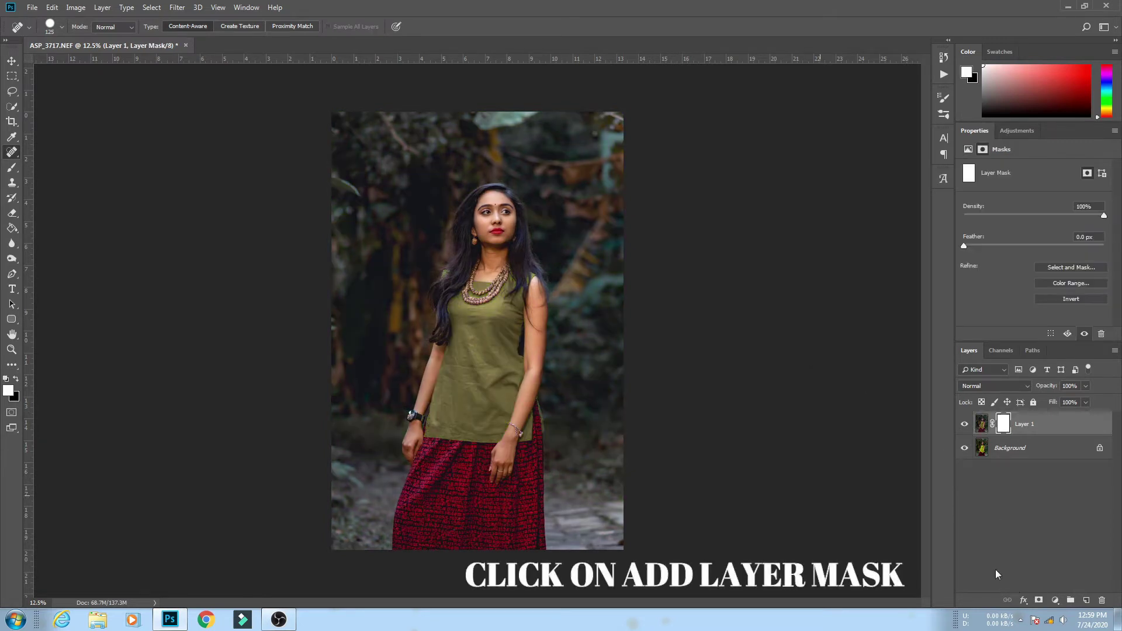
pyautogui.click(12, 168)
pyautogui.click(16, 379)
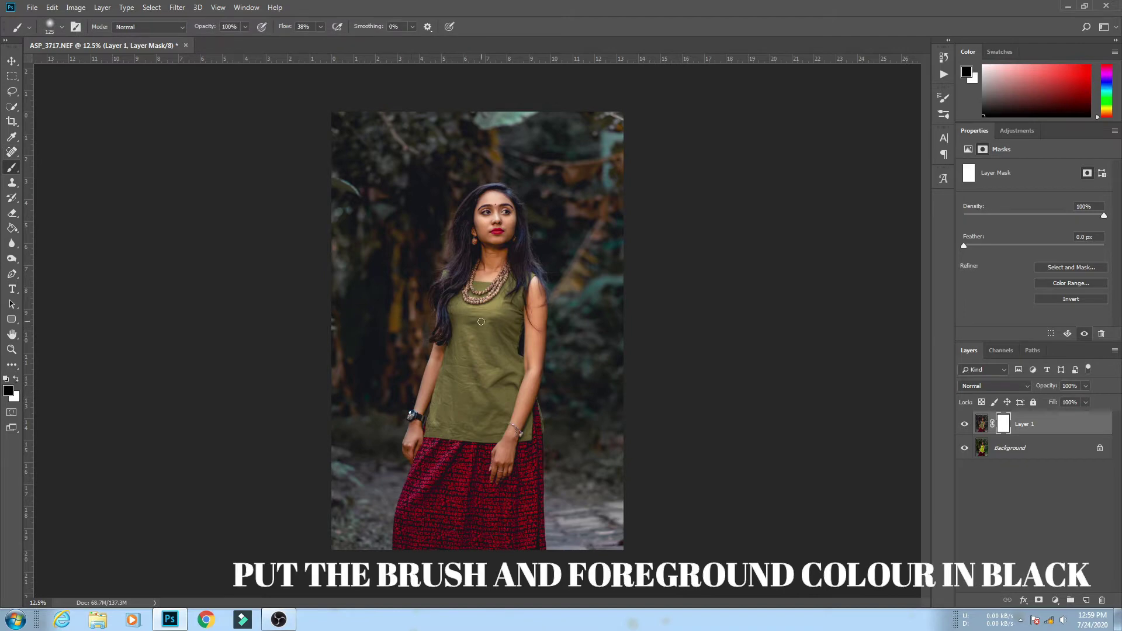
pyautogui.moveTo(493, 332); pyautogui.dragTo(486, 281)
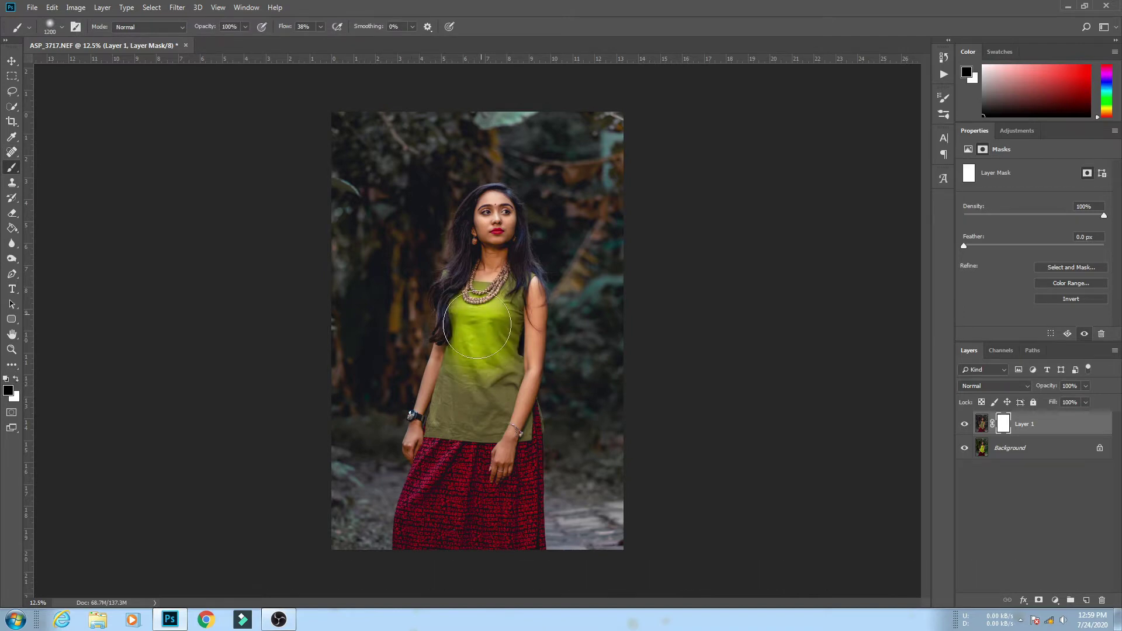
# - Refine the mask on the lower top, neckline and chin using smaller and larger brushes
pyautogui.press('[')
pyautogui.press('[')
pyautogui.press('[')
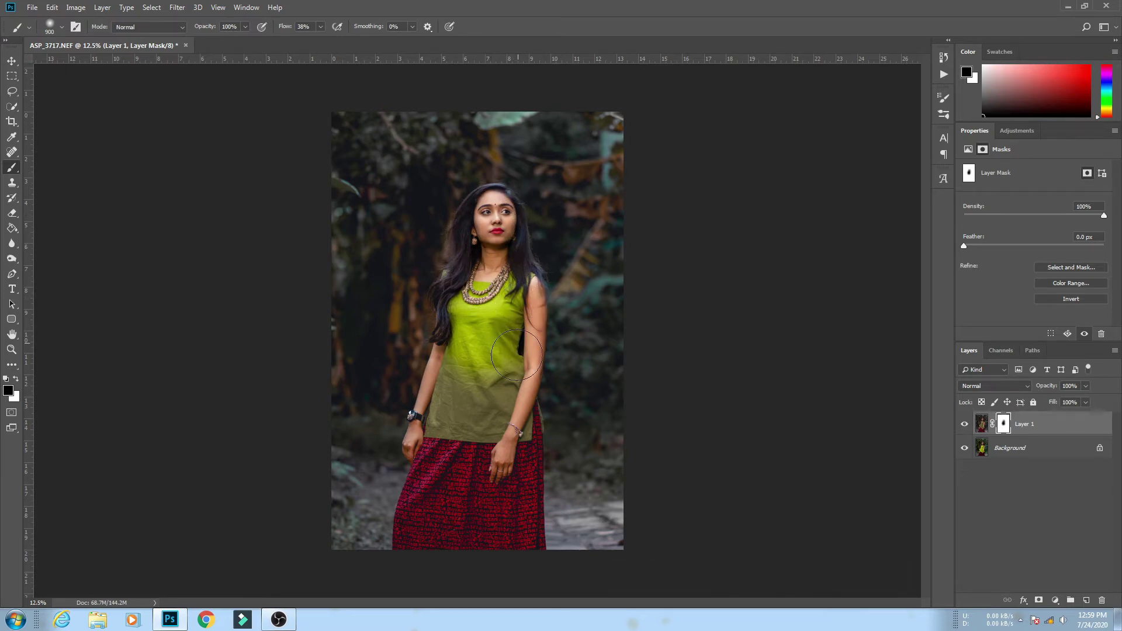
pyautogui.moveTo(505, 409)
pyautogui.mouseDown()
pyautogui.moveTo(447, 417)
pyautogui.moveTo(453, 391)
pyautogui.mouseUp()
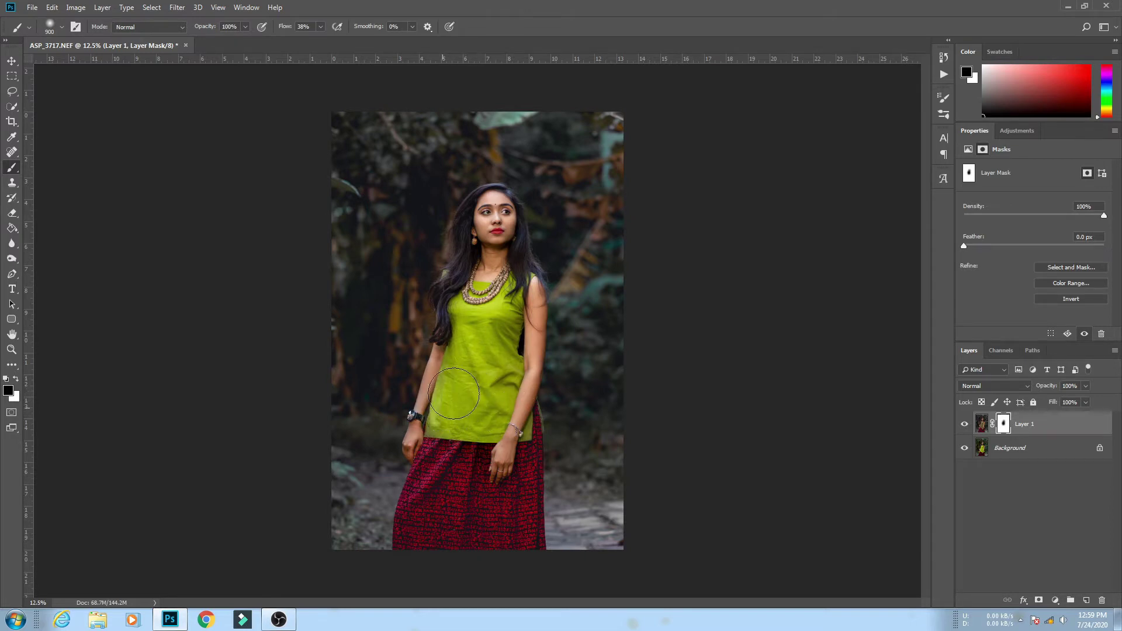
pyautogui.moveTo(487, 264); pyautogui.dragTo(501, 300)
pyautogui.press('[')
pyautogui.press(']')
pyautogui.press(']')
pyautogui.press(']')
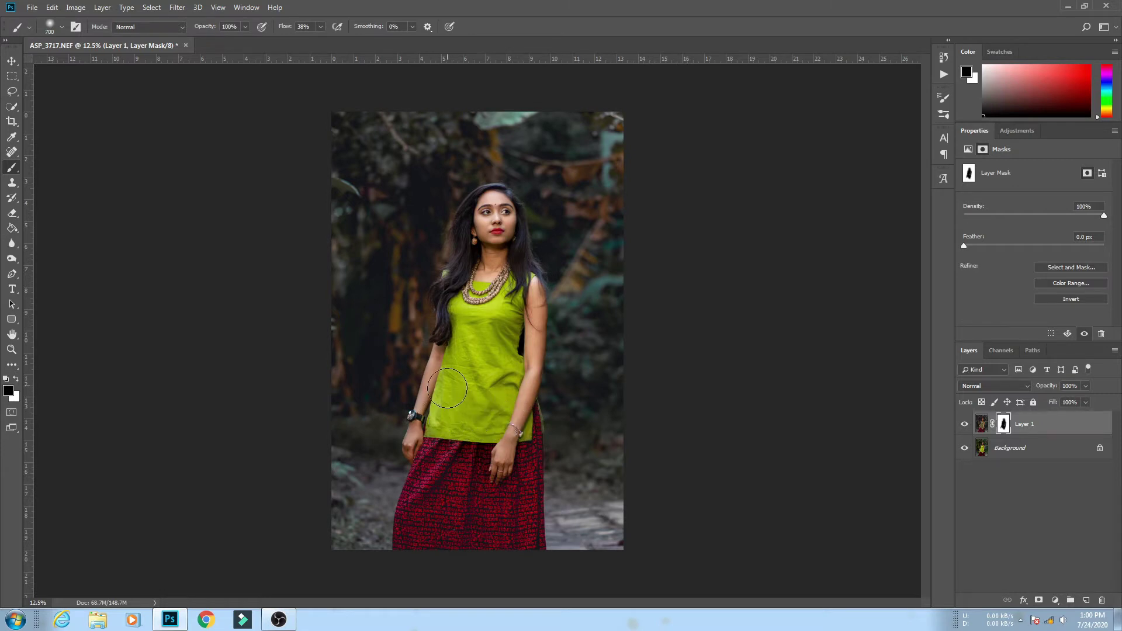
pyautogui.click(502, 241)
# - Check the mask coverage, then merge the masked layer into the background
pyautogui.keyDown('alt'); pyautogui.click(1003, 427); pyautogui.keyUp('alt')
pyautogui.keyDown('alt'); pyautogui.click(1003, 427); pyautogui.keyUp('alt')
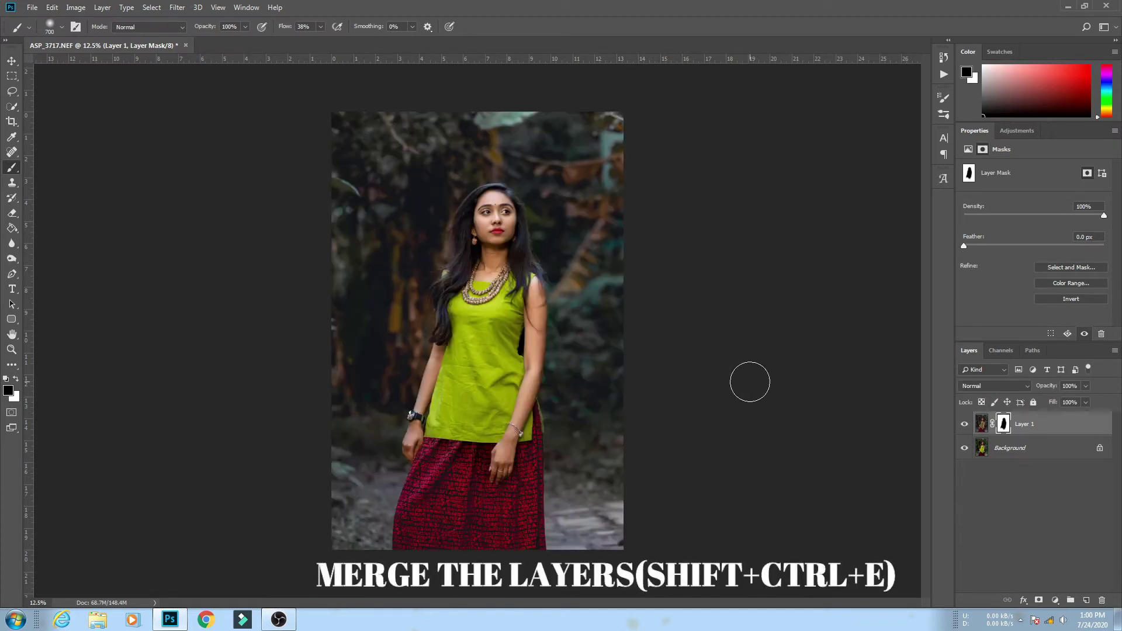
pyautogui.hotkey('ctrl', 'shift', 'e')
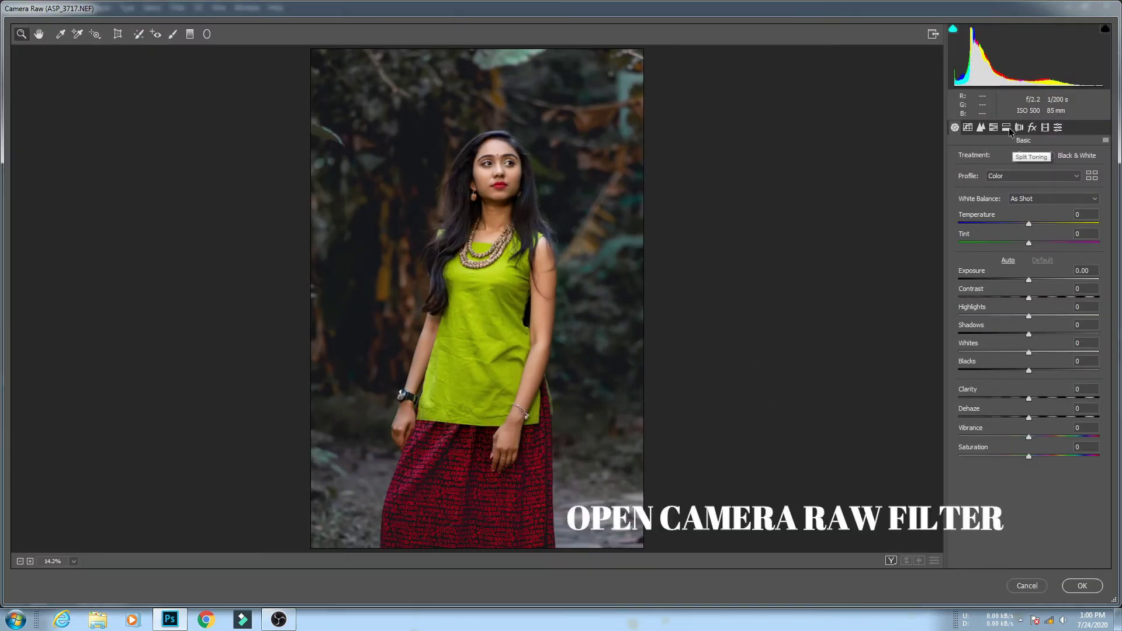
# - Shift the Blues hue, set Blues saturation to +43, and boost Aquas saturation
pyautogui.click(993, 127)
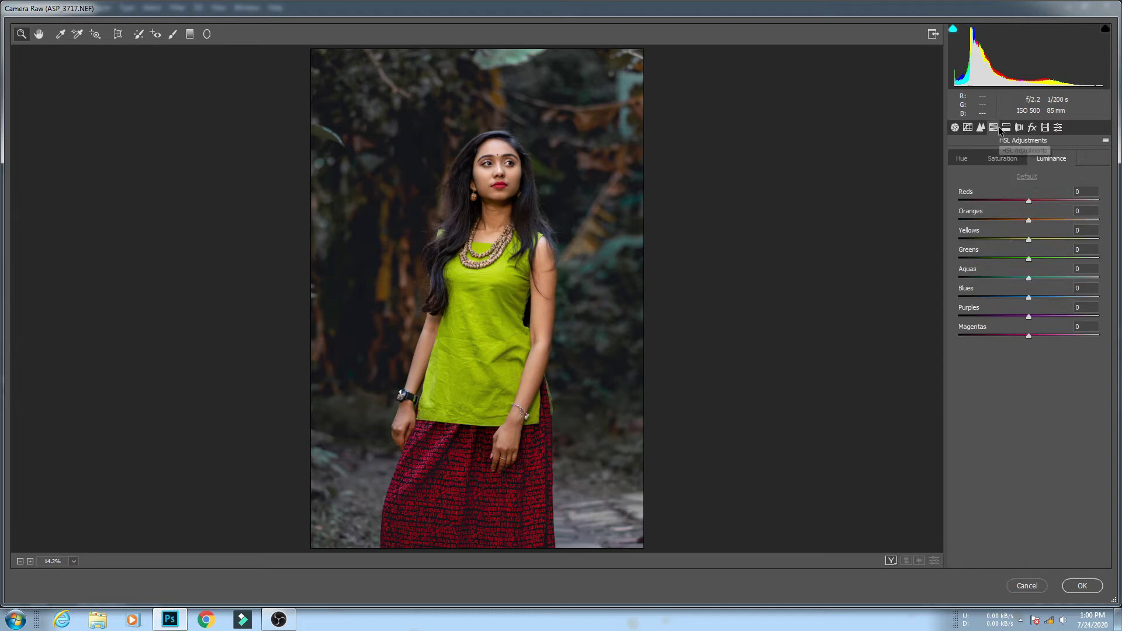
pyautogui.click(966, 159)
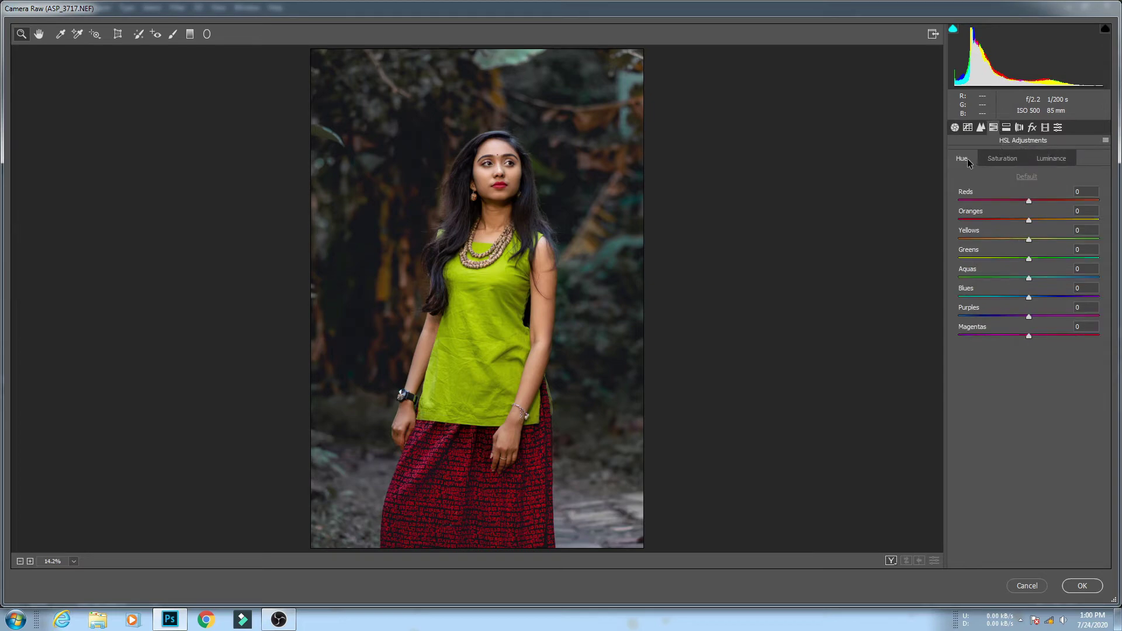
pyautogui.click(986, 296)
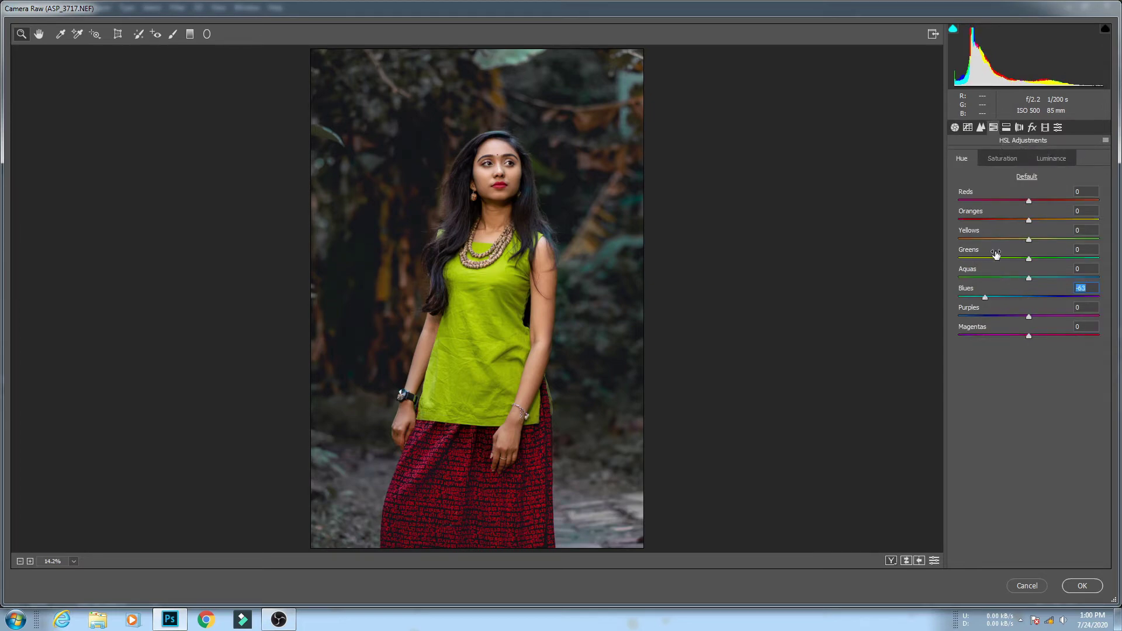
pyautogui.click(1001, 159)
pyautogui.click(1061, 297)
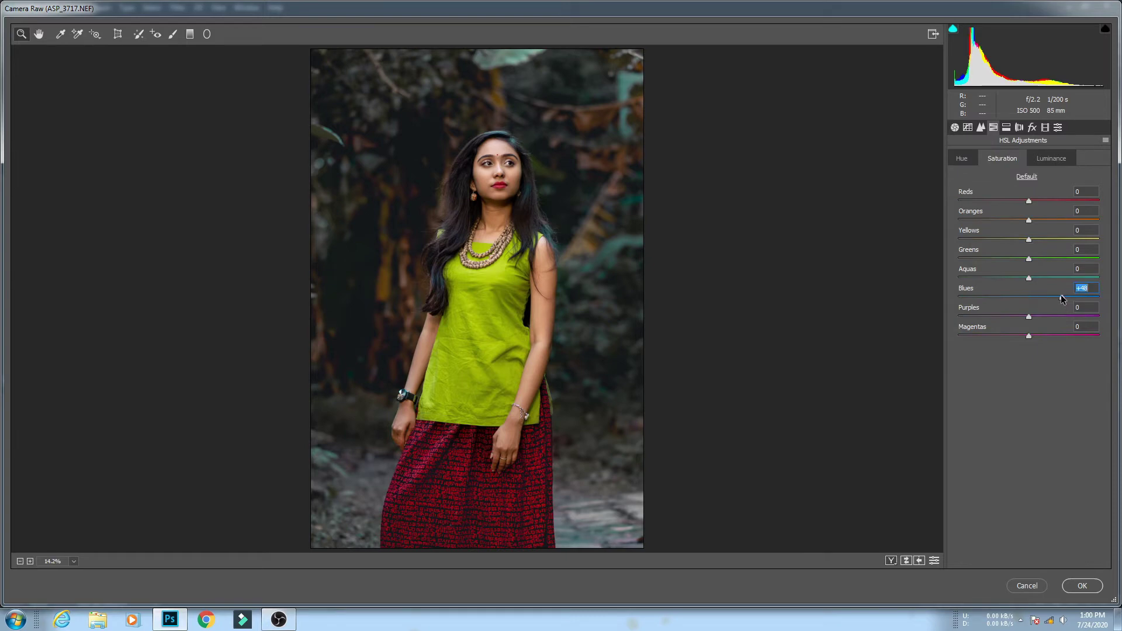
pyautogui.moveTo(1061, 296); pyautogui.dragTo(1059, 296)
pyautogui.click(1048, 278)
# - Shift the Greens hue toward yellow and set Greens luminance to -48
pyautogui.click(964, 159)
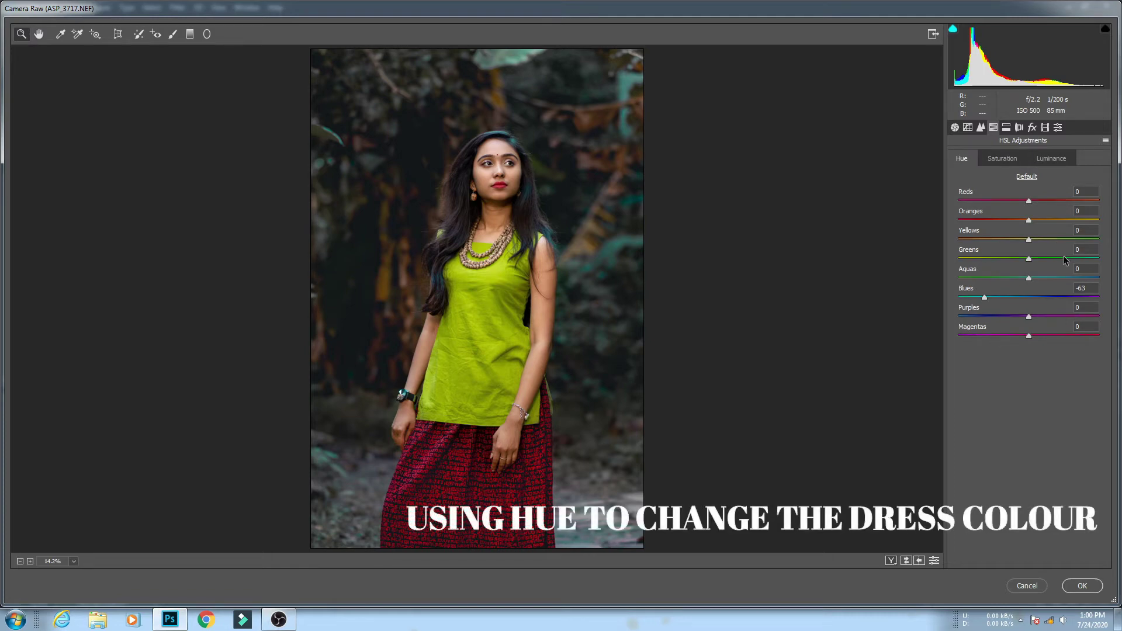
pyautogui.click(993, 259)
pyautogui.click(1000, 157)
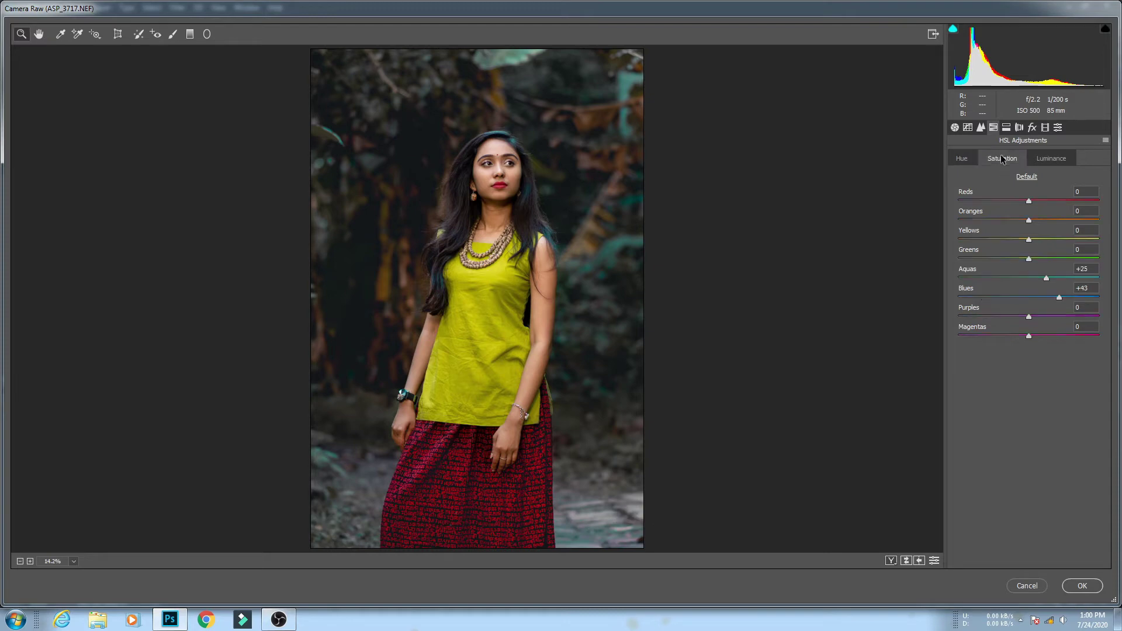
pyautogui.click(1044, 159)
pyautogui.click(975, 258)
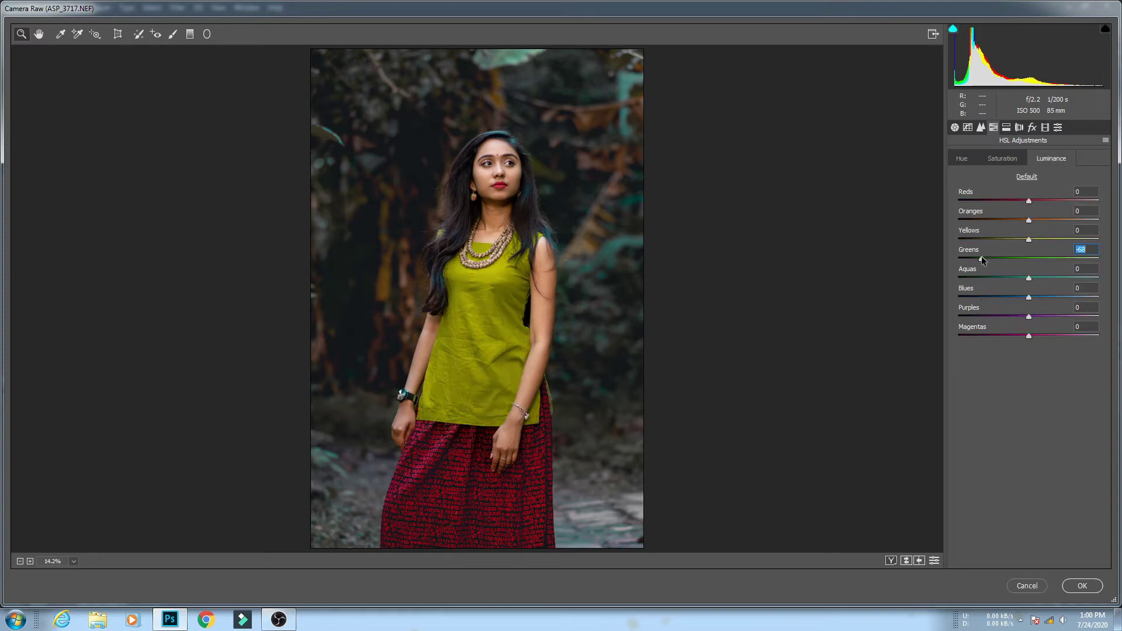
pyautogui.moveTo(975, 257); pyautogui.dragTo(995, 259)
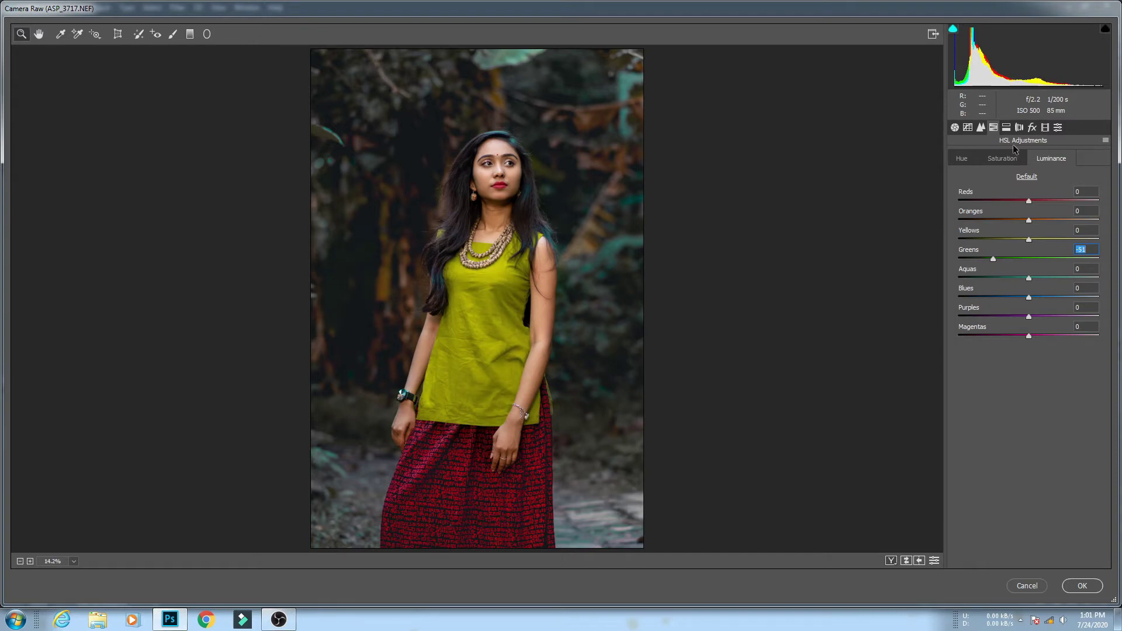
# - Raise Exposure to +0.10 and set the Greens hue to -75
pyautogui.click(955, 127)
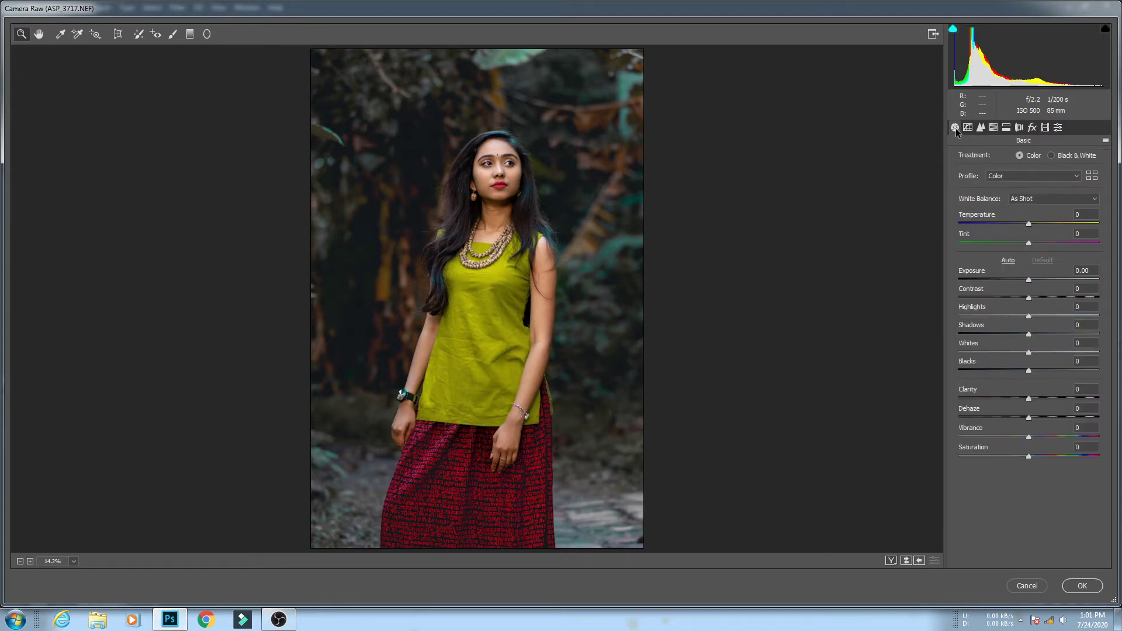
pyautogui.click(1030, 283)
pyautogui.moveTo(1030, 283); pyautogui.dragTo(1031, 283)
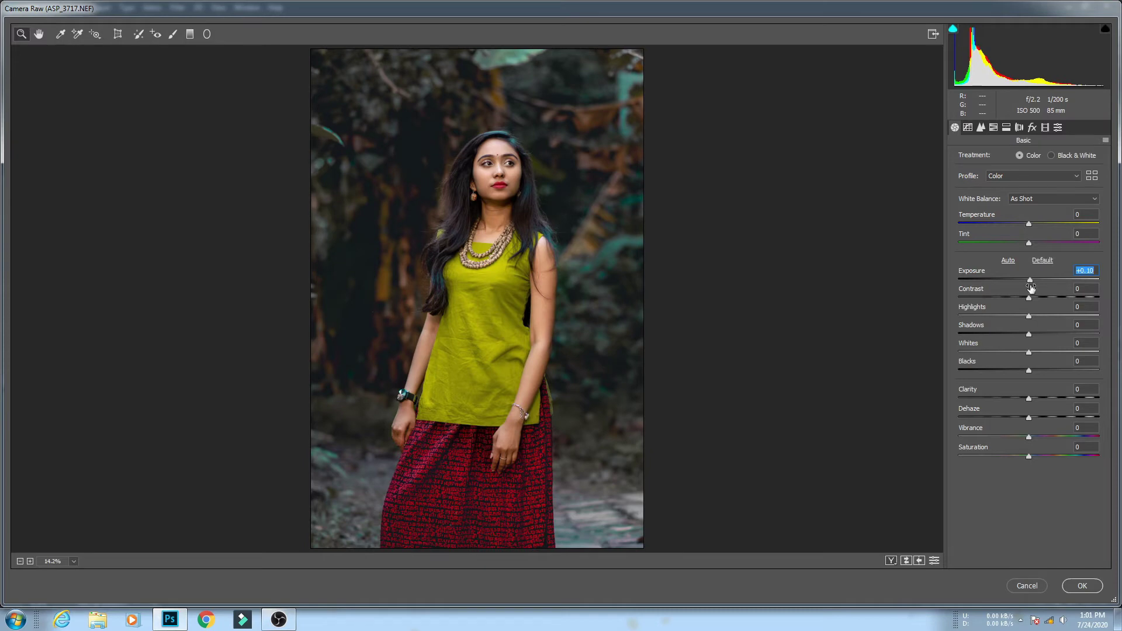
pyautogui.click(993, 127)
pyautogui.click(970, 158)
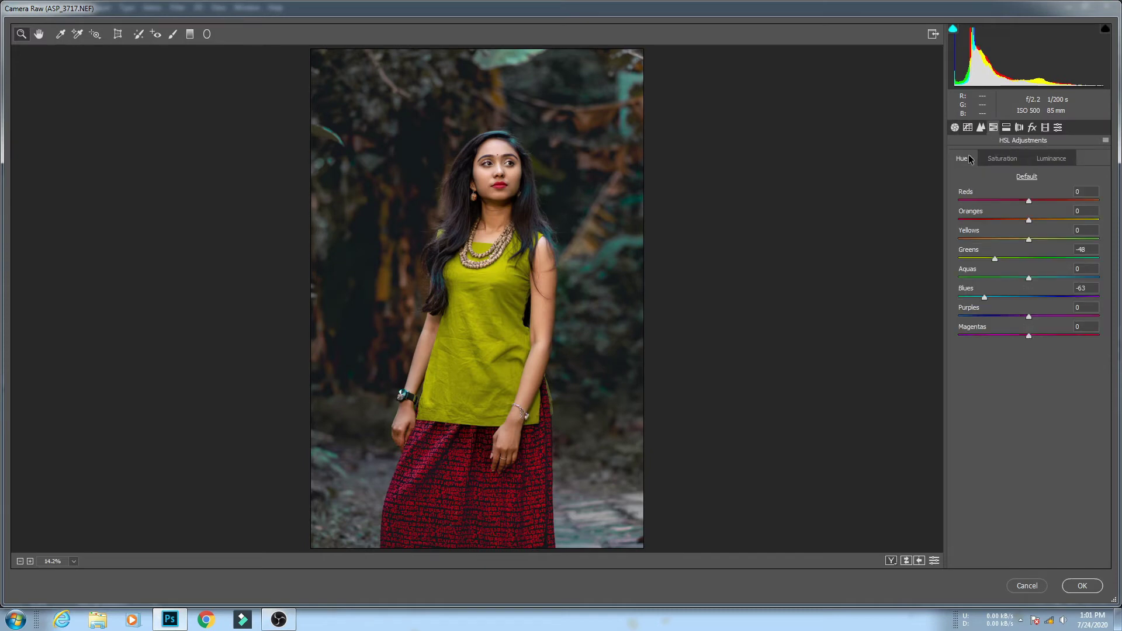
pyautogui.click(969, 259)
pyautogui.moveTo(968, 257); pyautogui.dragTo(965, 261)
# - Set the Yellows hue to +5 and Yellows saturation to +43
pyautogui.moveTo(1028, 240)
pyautogui.mouseDown()
pyautogui.moveTo(1013, 240)
pyautogui.moveTo(1048, 239)
pyautogui.mouseUp()
pyautogui.moveTo(1047, 240); pyautogui.dragTo(1032, 239)
pyautogui.moveTo(966, 259); pyautogui.dragTo(958, 259)
pyautogui.click(1003, 159)
pyautogui.click(1061, 239)
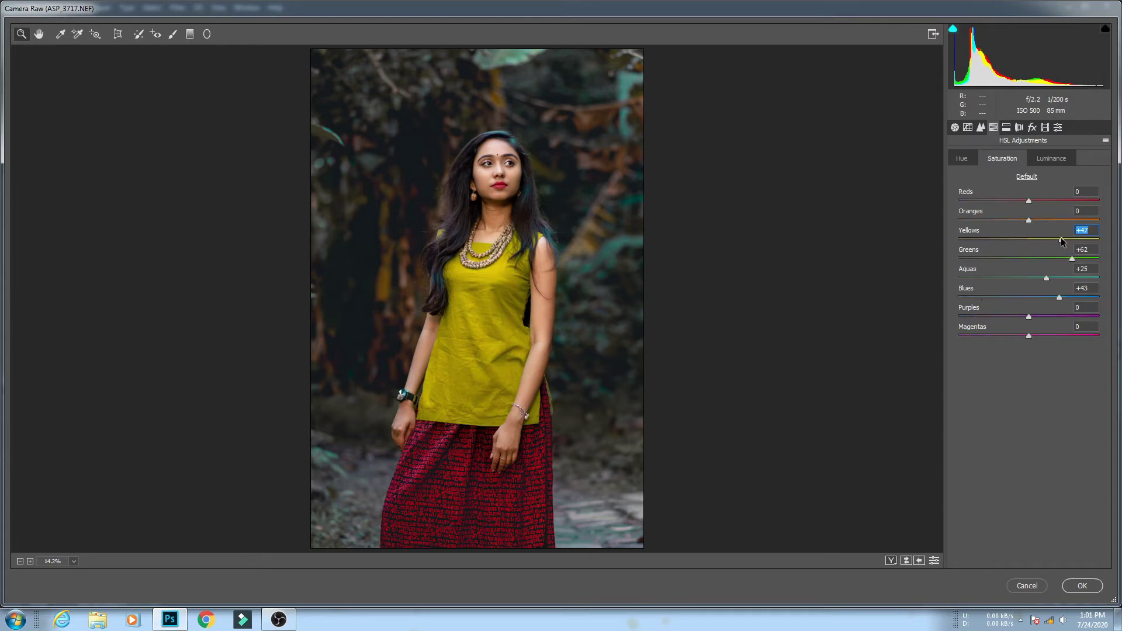
pyautogui.moveTo(1059, 237); pyautogui.dragTo(1058, 238)
# - Add a -29 Paint Overlay post-crop vignette and apply the Camera Raw edits
pyautogui.click(1032, 127)
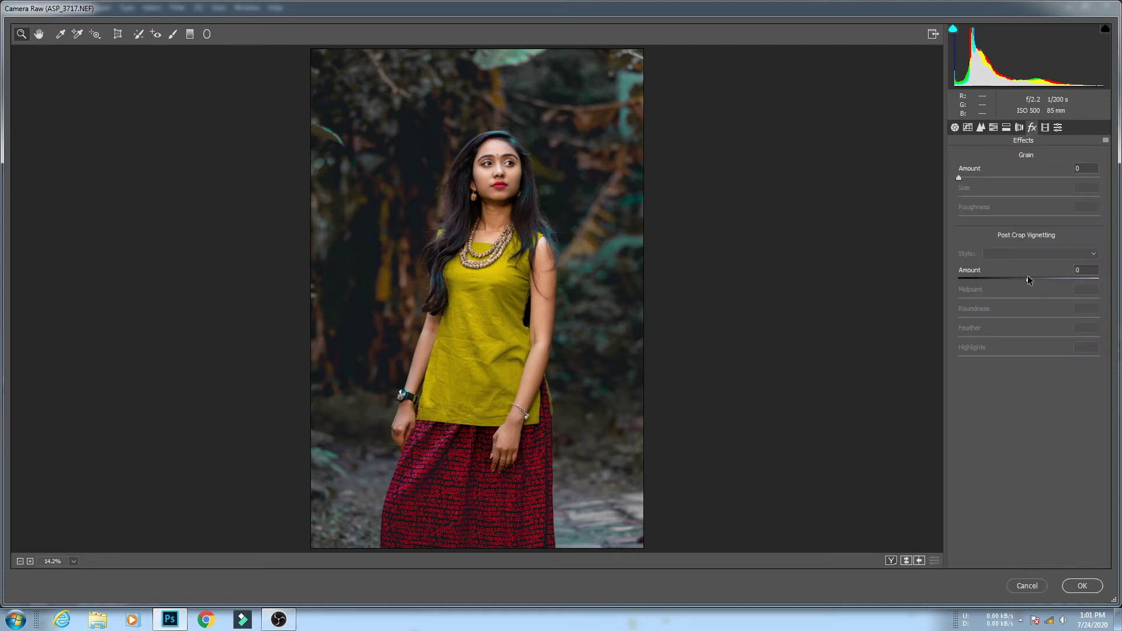
pyautogui.moveTo(1029, 279); pyautogui.dragTo(1004, 281)
pyautogui.click(1023, 255)
pyautogui.click(1021, 281)
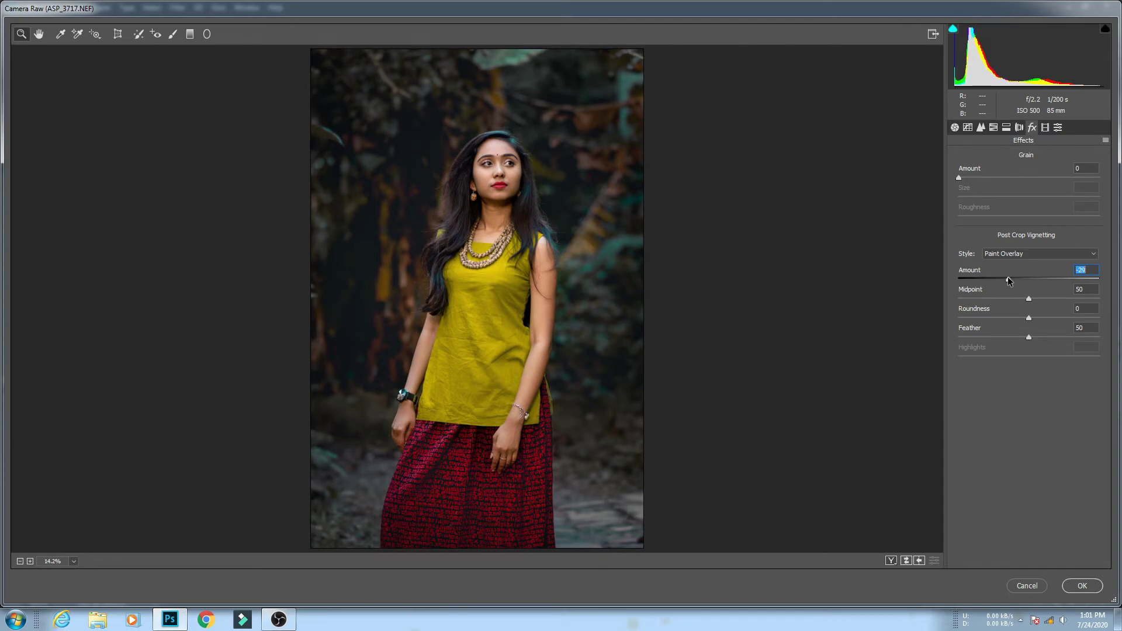
pyautogui.click(1082, 585)
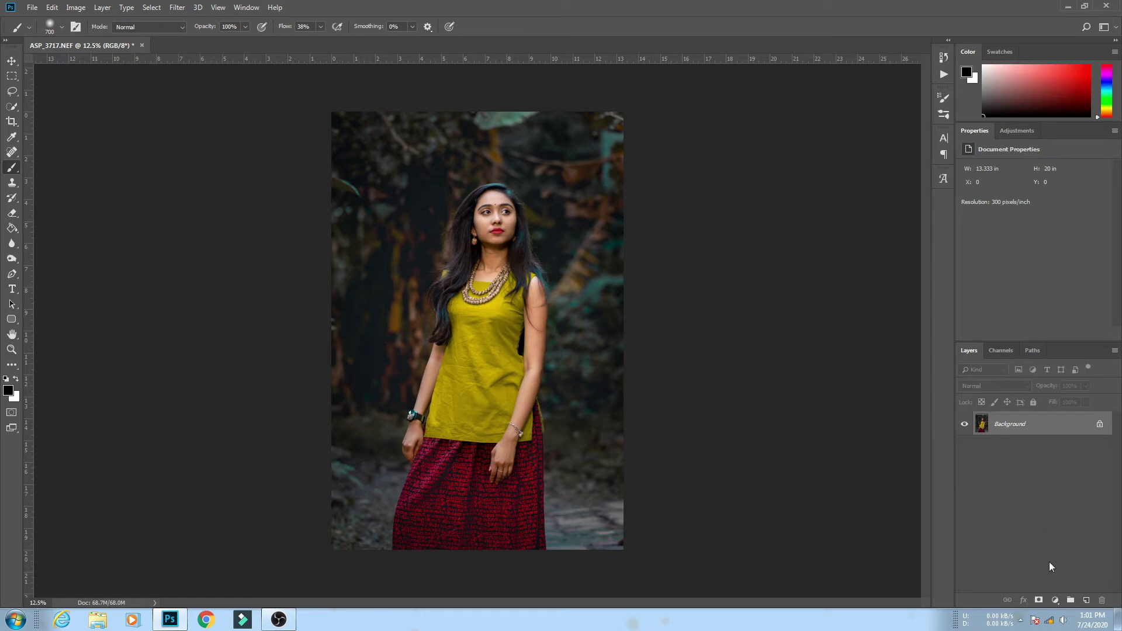
# - Add Curves and Levels (black 3) tweaks, merge them into Background, and reopen Camera Raw
pyautogui.click(1054, 600)
pyautogui.click(1048, 448)
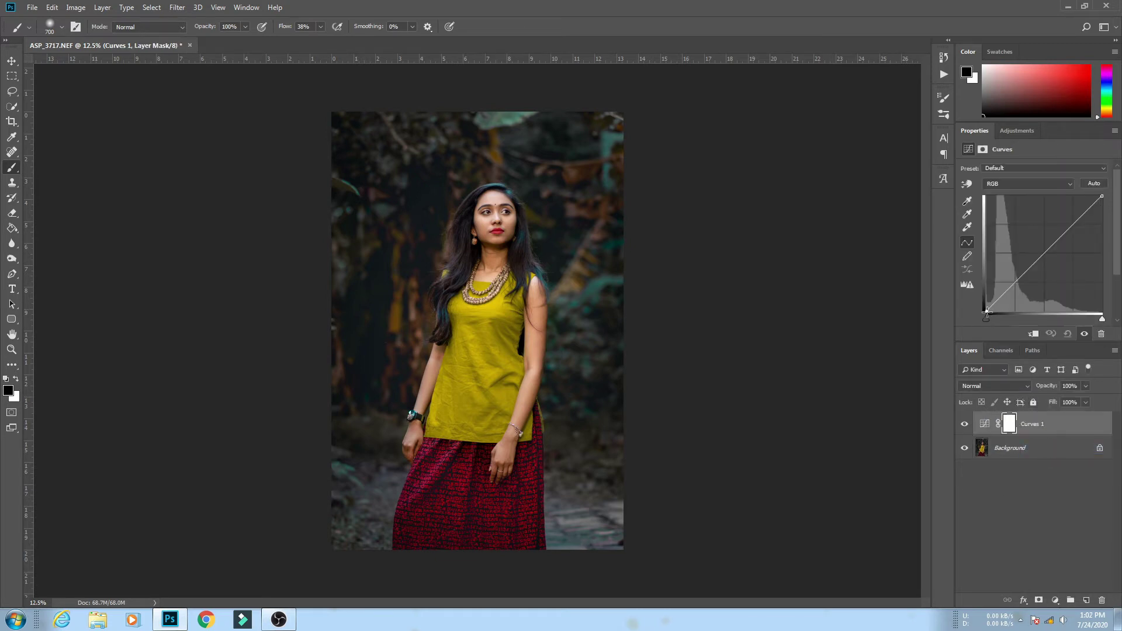
pyautogui.moveTo(986, 312); pyautogui.dragTo(986, 312)
pyautogui.click(1055, 600)
pyautogui.click(1047, 443)
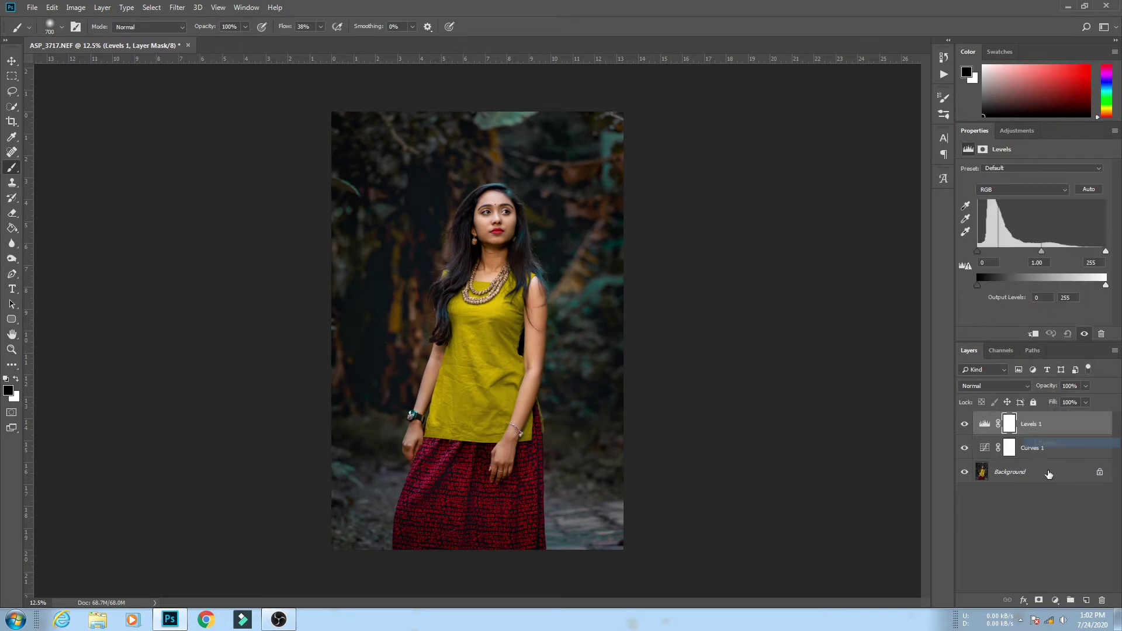
pyautogui.moveTo(977, 251); pyautogui.dragTo(979, 251)
pyautogui.hotkey('ctrl', 'shift', 'e')
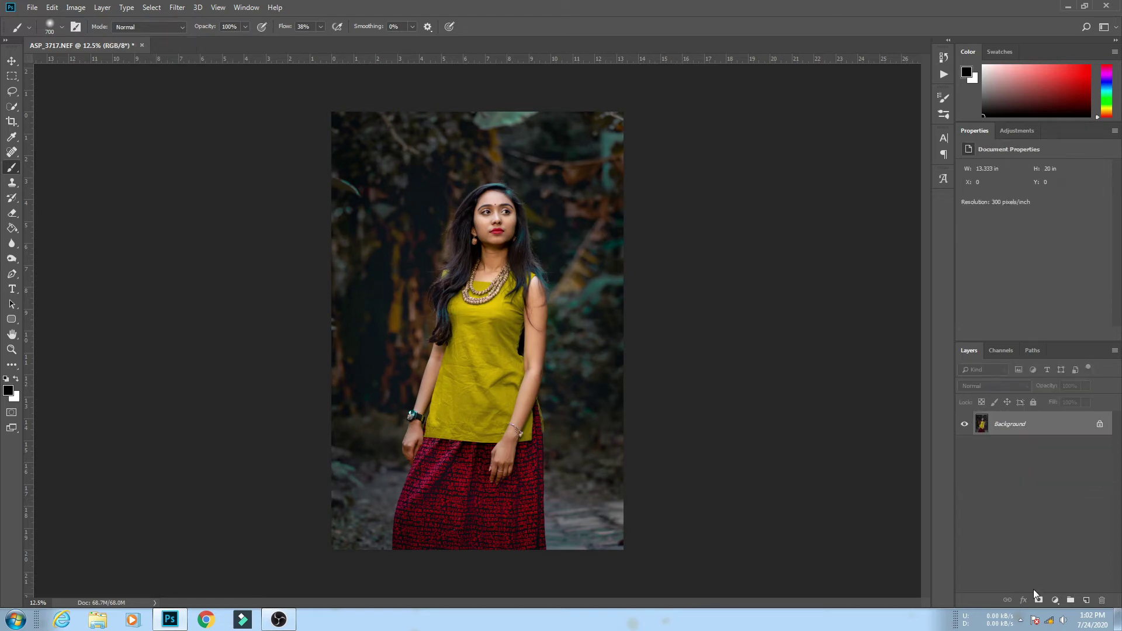
pyautogui.hotkey('ctrl', 'shift', 'a')
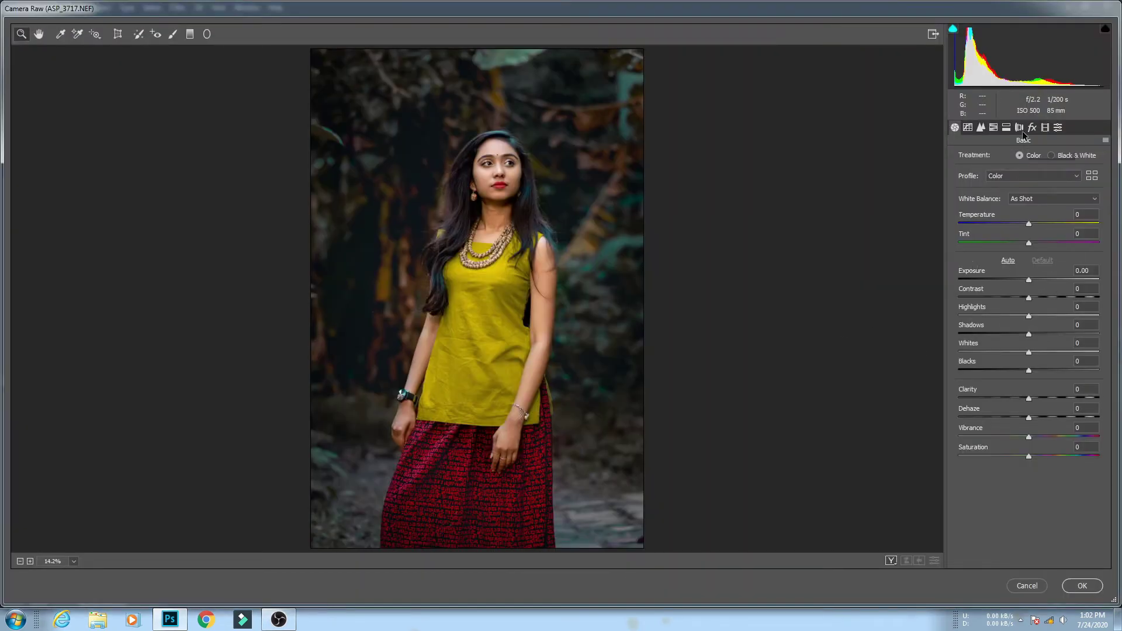
# - Add a dark post-crop vignette, then lighten it slightly
pyautogui.click(1031, 127)
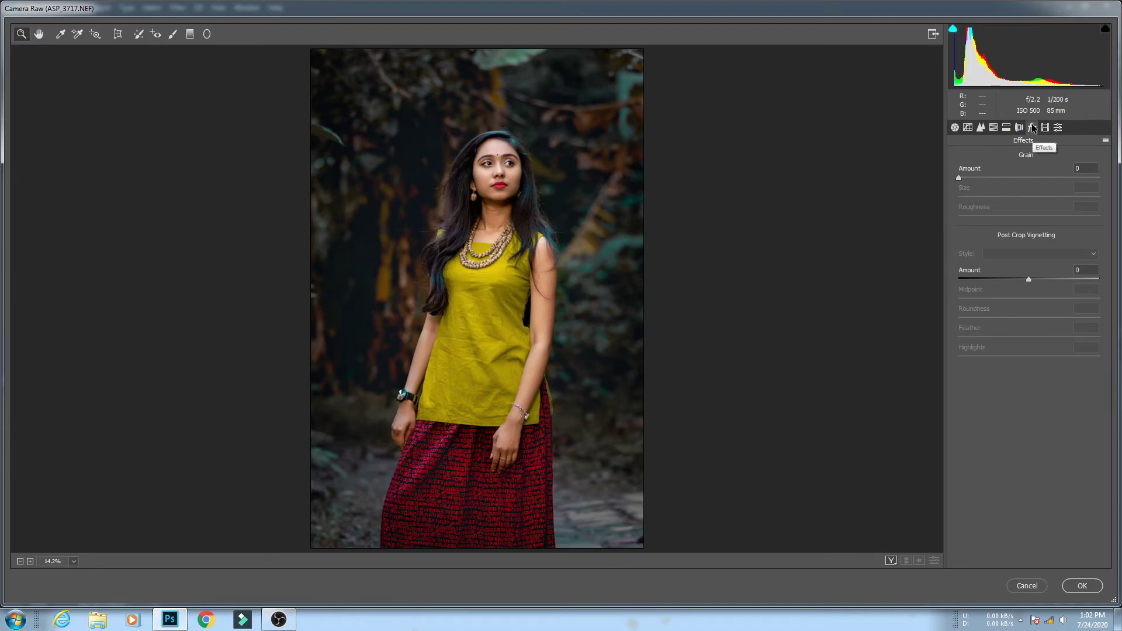
pyautogui.moveTo(1029, 279); pyautogui.dragTo(1005, 281)
pyautogui.click(1039, 254)
pyautogui.click(1025, 284)
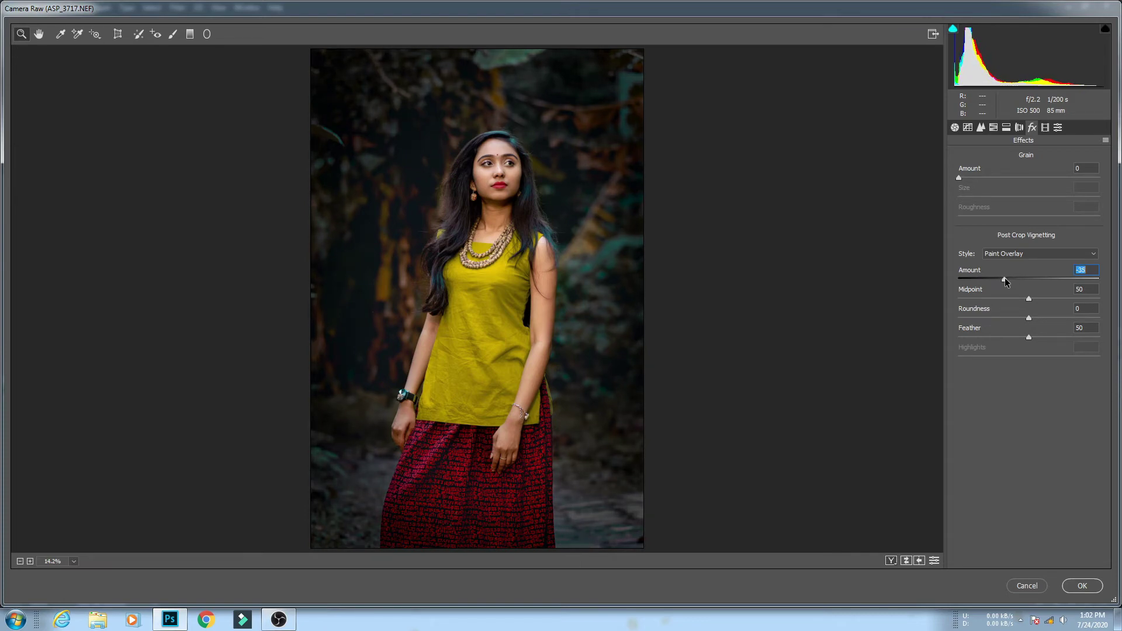
pyautogui.moveTo(1005, 278); pyautogui.dragTo(1008, 277)
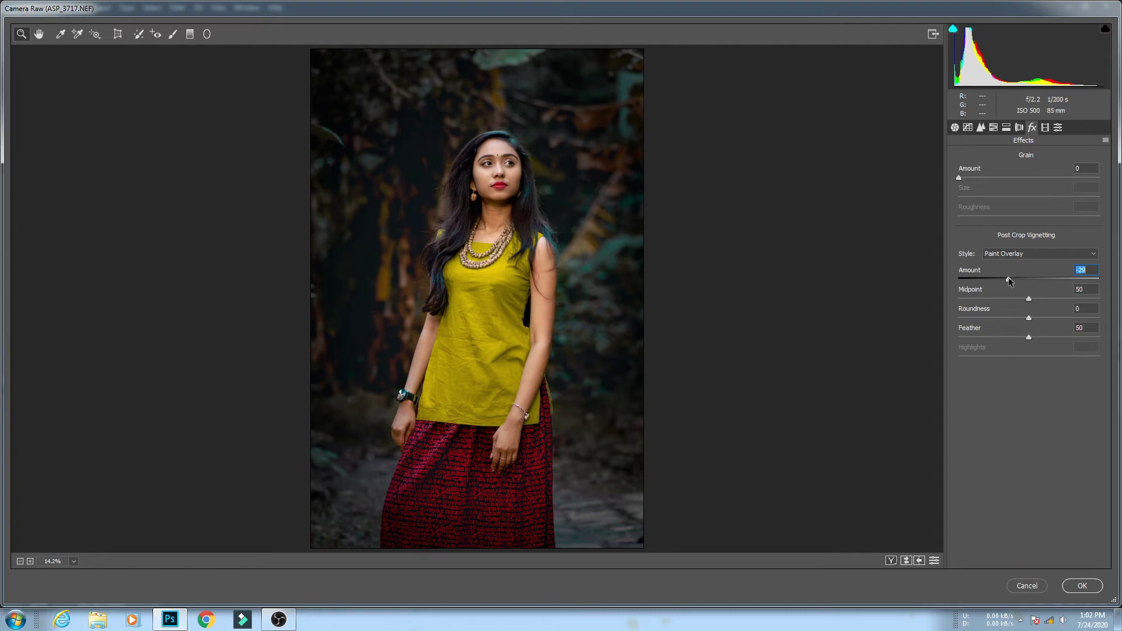
pyautogui.moveTo(1009, 281); pyautogui.dragTo(1013, 281)
# - Apply the Heavy vignetting preset, soften the Amount to about -20, and apply the filter
pyautogui.click(1058, 128)
pyautogui.moveTo(1106, 165); pyautogui.dragTo(1110, 237)
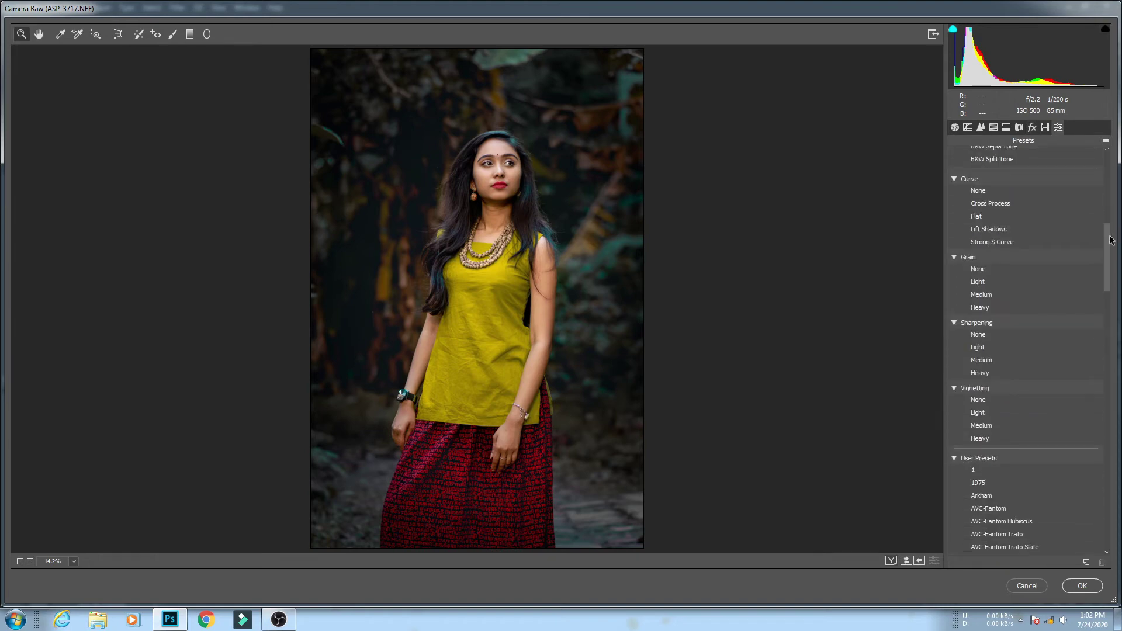
pyautogui.click(1023, 437)
pyautogui.click(1031, 128)
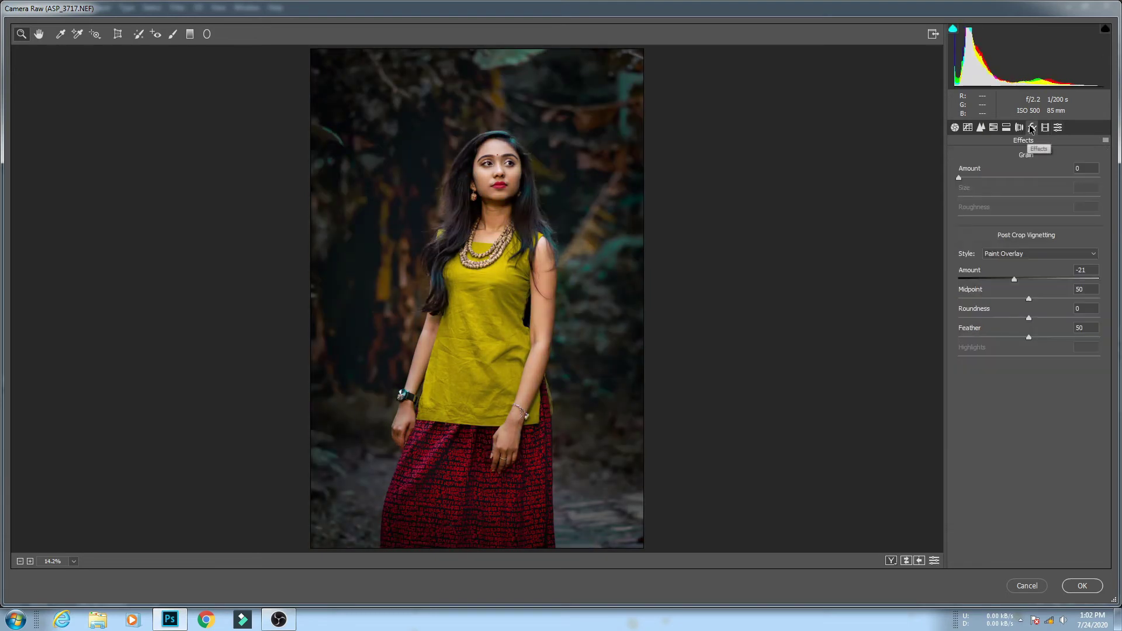
pyautogui.click(1015, 280)
pyautogui.moveTo(1014, 279)
pyautogui.mouseDown()
pyautogui.moveTo(1044, 283)
pyautogui.moveTo(1004, 283)
pyautogui.mouseUp()
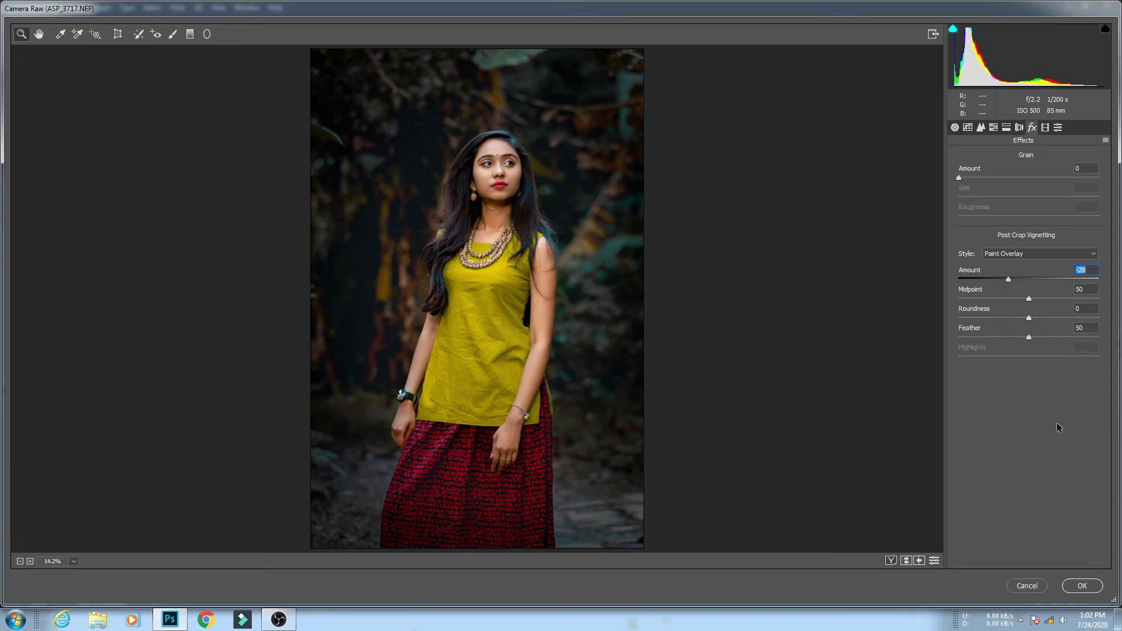
pyautogui.click(1100, 584)
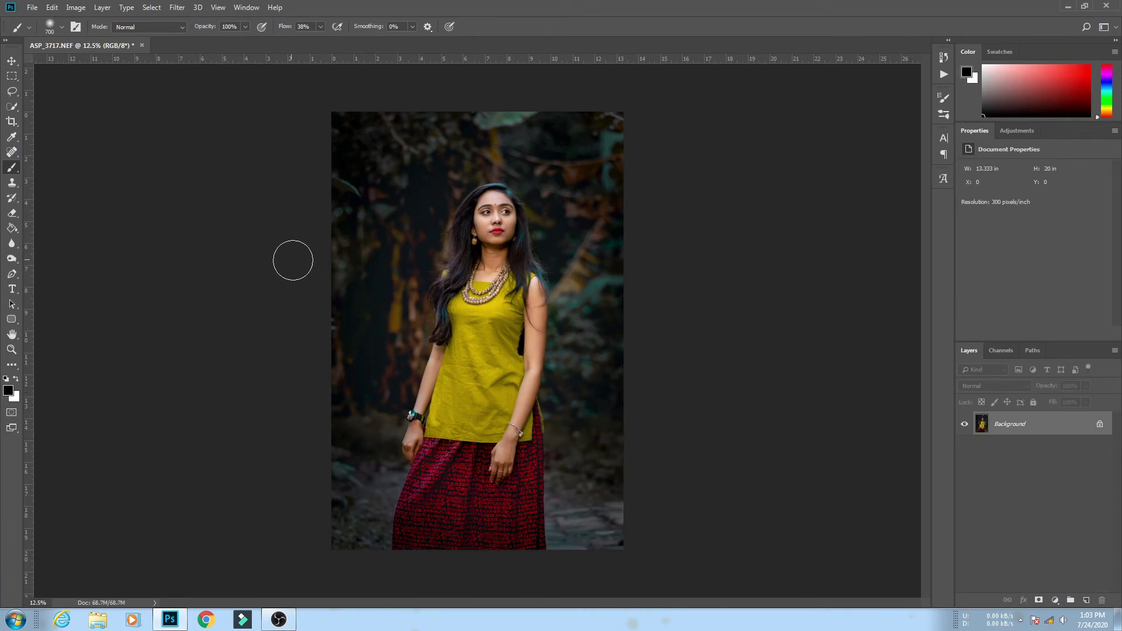
# - In a new Camera Raw pass, add a light vignette of about -10
pyautogui.click(12, 61)
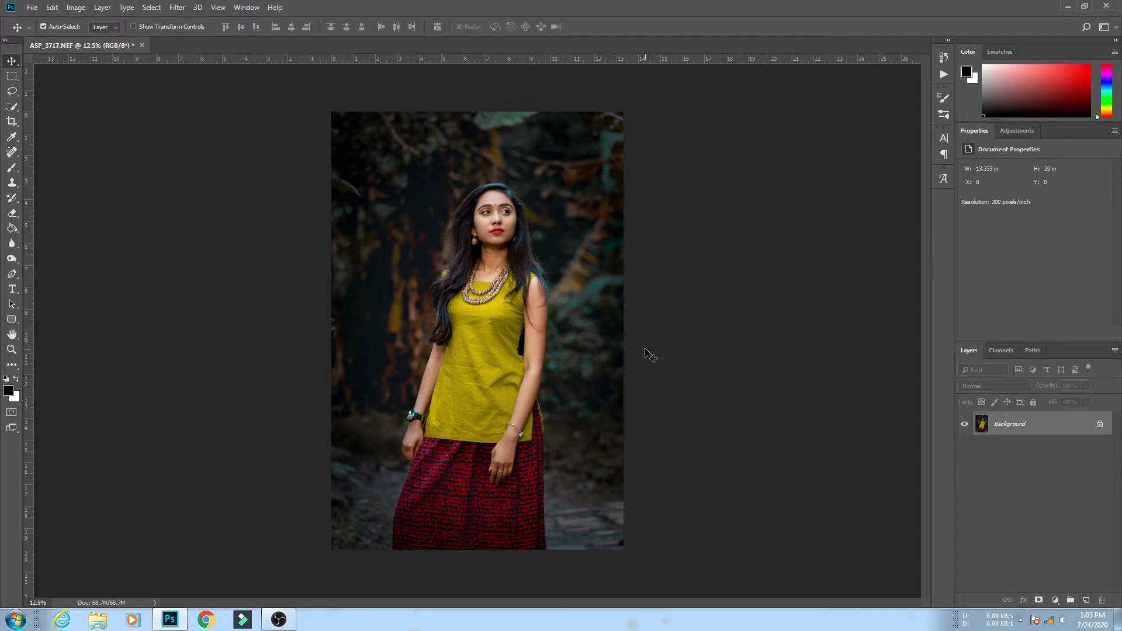
pyautogui.hotkey('ctrl', 'shift', 'a')
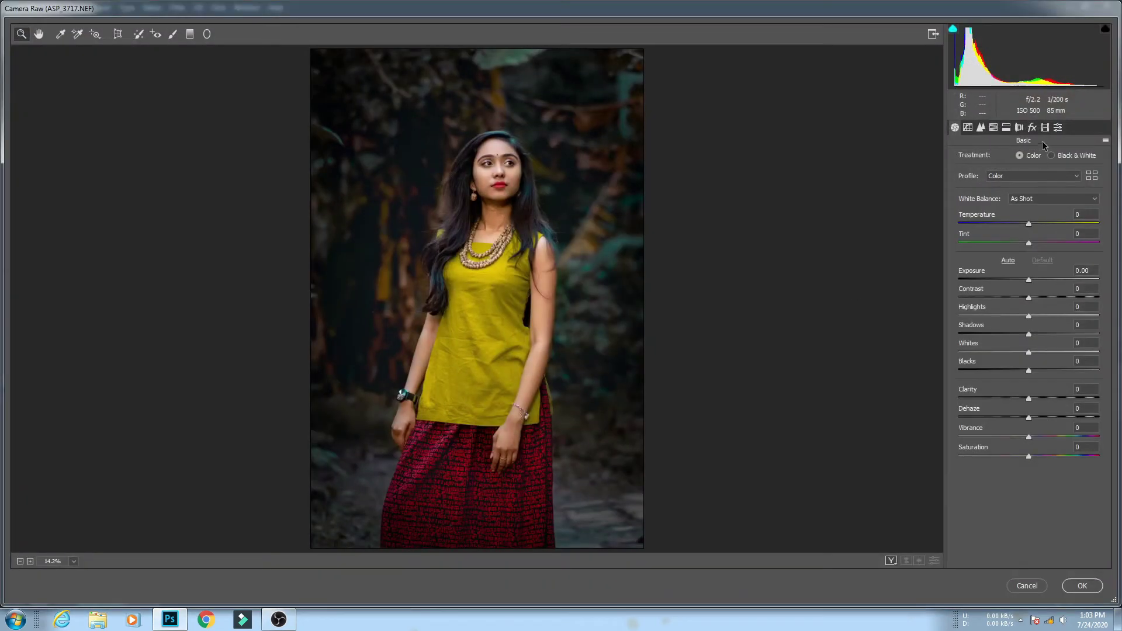
pyautogui.click(1031, 127)
pyautogui.moveTo(1030, 279); pyautogui.dragTo(1009, 279)
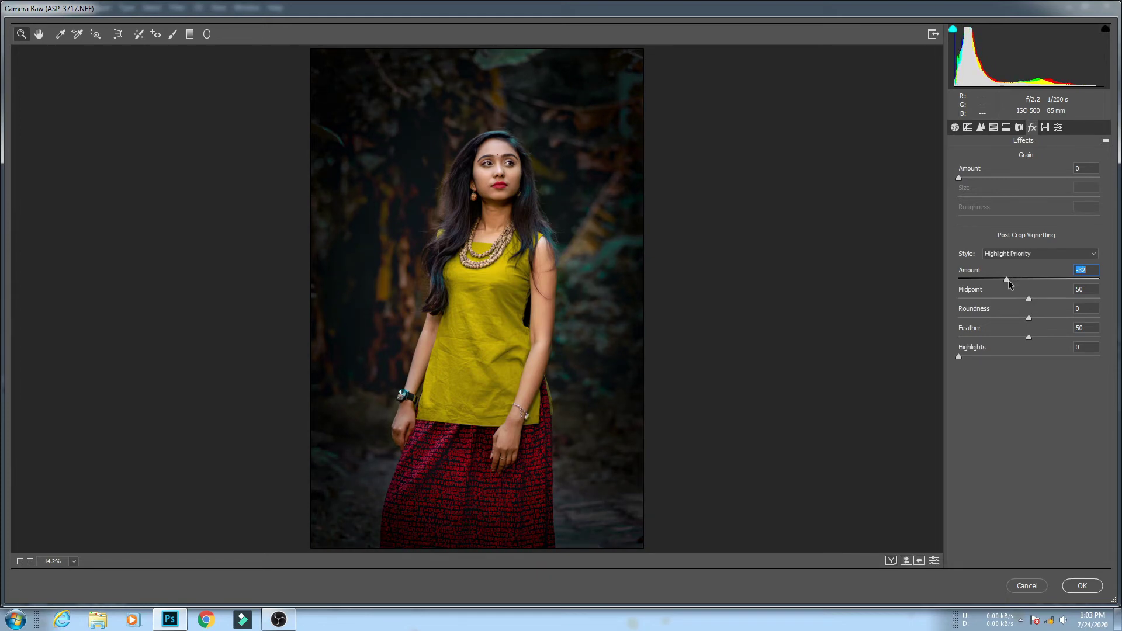
pyautogui.moveTo(1008, 279); pyautogui.dragTo(1017, 279)
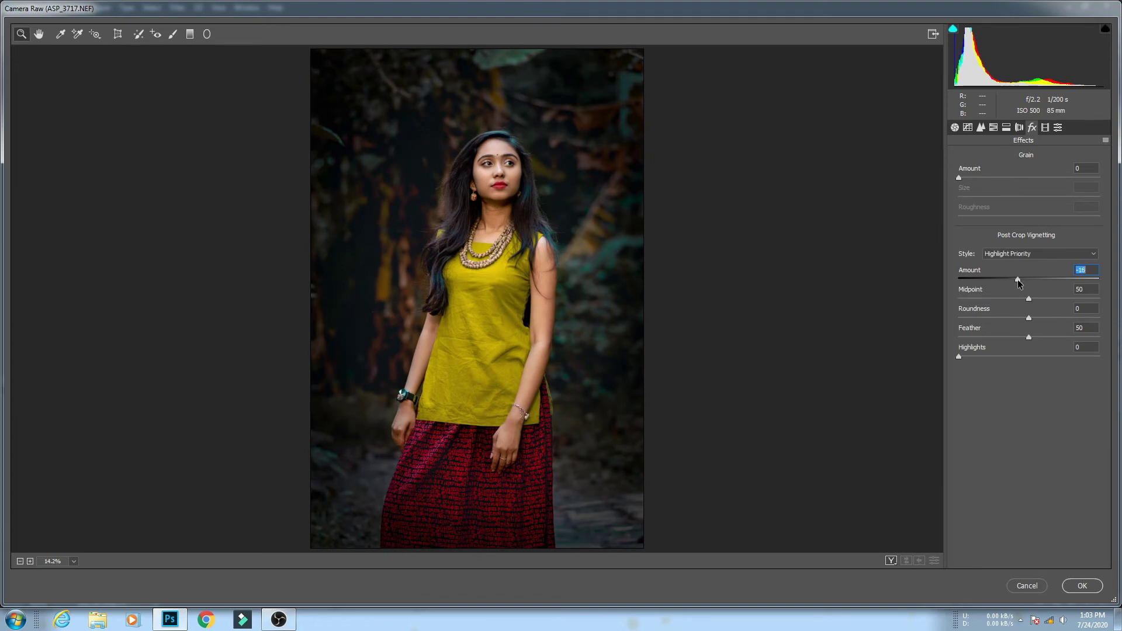
# - Set the Blues hue to -41, boost Blues saturation, and raise Oranges luminance to +7
pyautogui.click(994, 127)
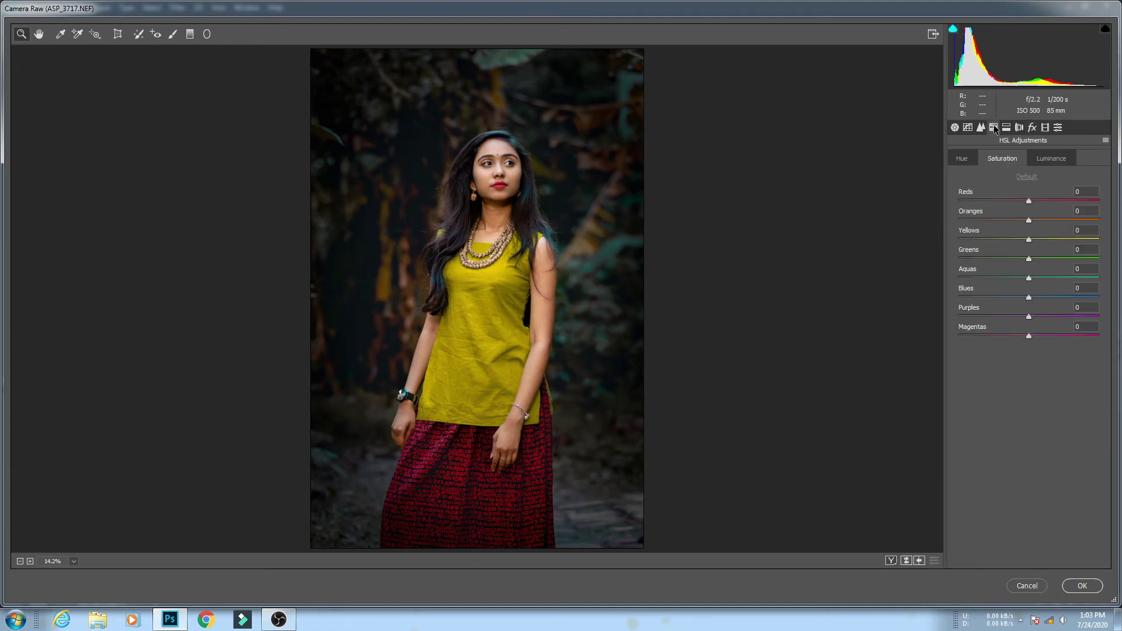
pyautogui.click(961, 159)
pyautogui.click(986, 297)
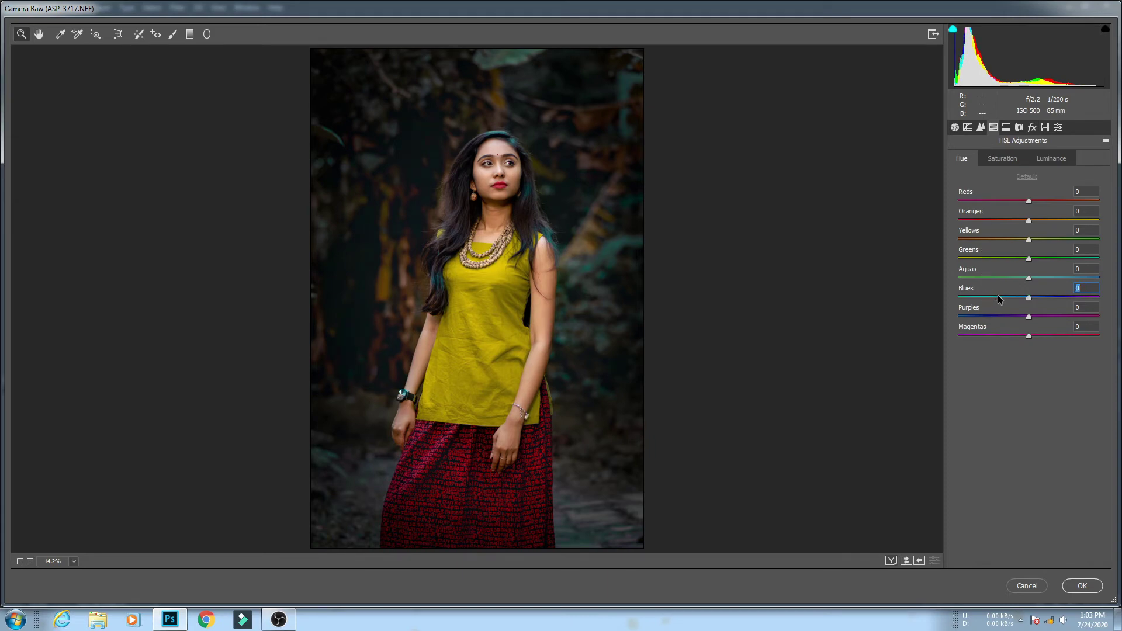
pyautogui.moveTo(986, 296); pyautogui.dragTo(999, 297)
pyautogui.click(1002, 159)
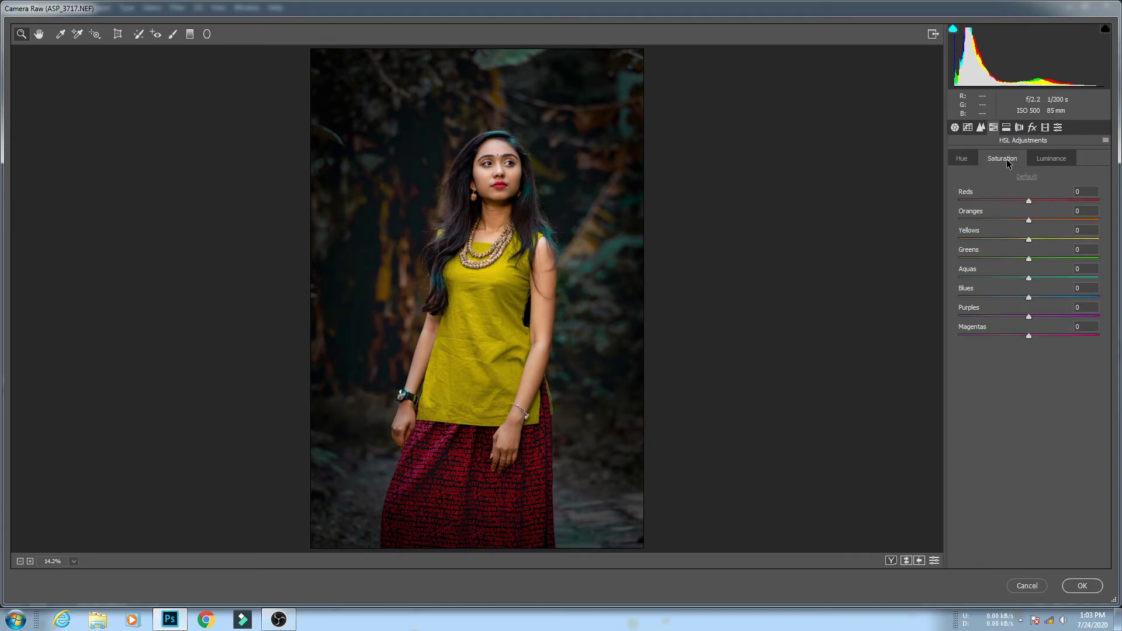
pyautogui.click(1045, 297)
pyautogui.click(1049, 160)
pyautogui.click(1033, 220)
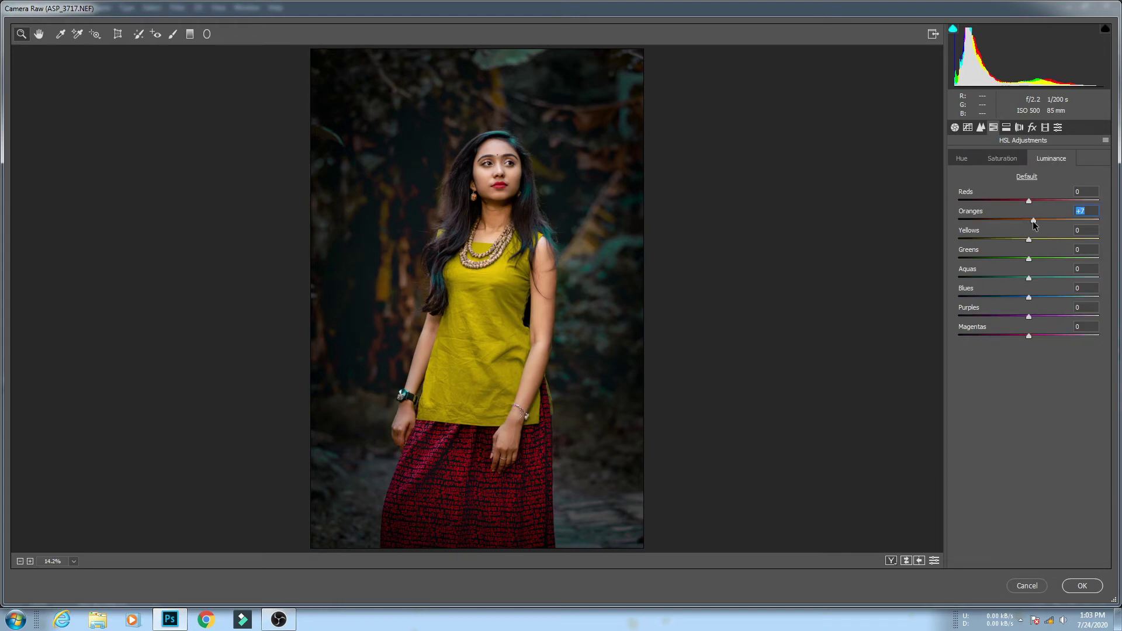
# - Set Highlights to -1, lower Whites, set Dehaze to +4, and raise Exposure to +0.05
pyautogui.hotkey('ctrl', 'alt', '1')
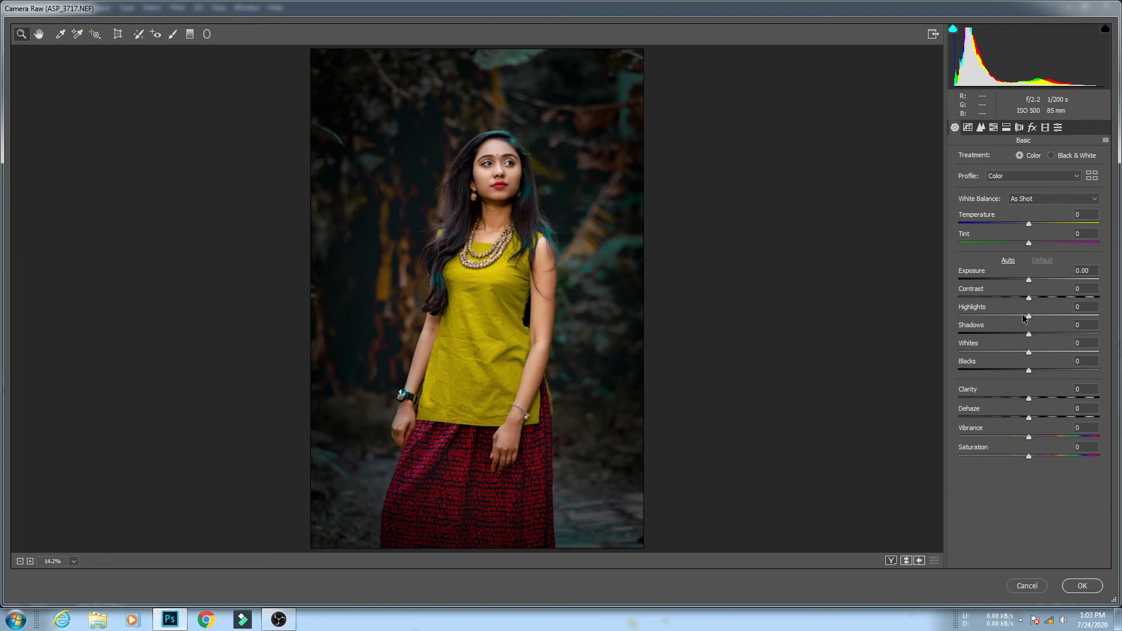
pyautogui.click(1023, 318)
pyautogui.moveTo(1023, 317); pyautogui.dragTo(1024, 354)
pyautogui.click(1023, 352)
pyautogui.click(1034, 417)
pyautogui.moveTo(1033, 420); pyautogui.dragTo(1031, 420)
pyautogui.click(1030, 282)
pyautogui.moveTo(1028, 279); pyautogui.dragTo(1028, 279)
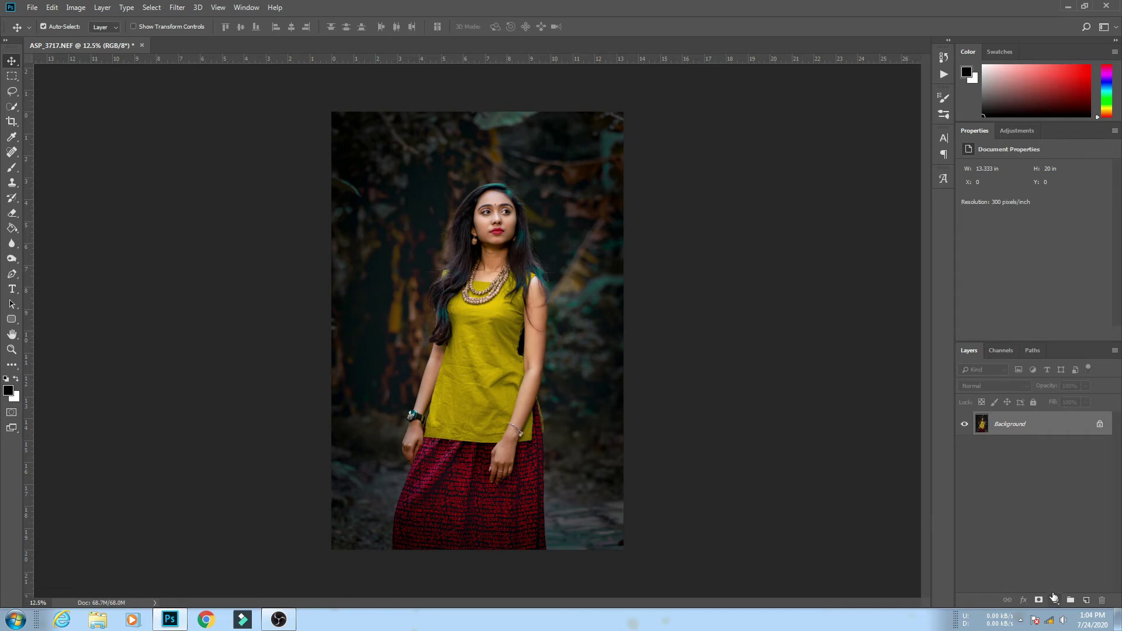
# - Select the woman's yellow top, including the right shoulder strap and hip edge, with Quick Selection
pyautogui.click(12, 106)
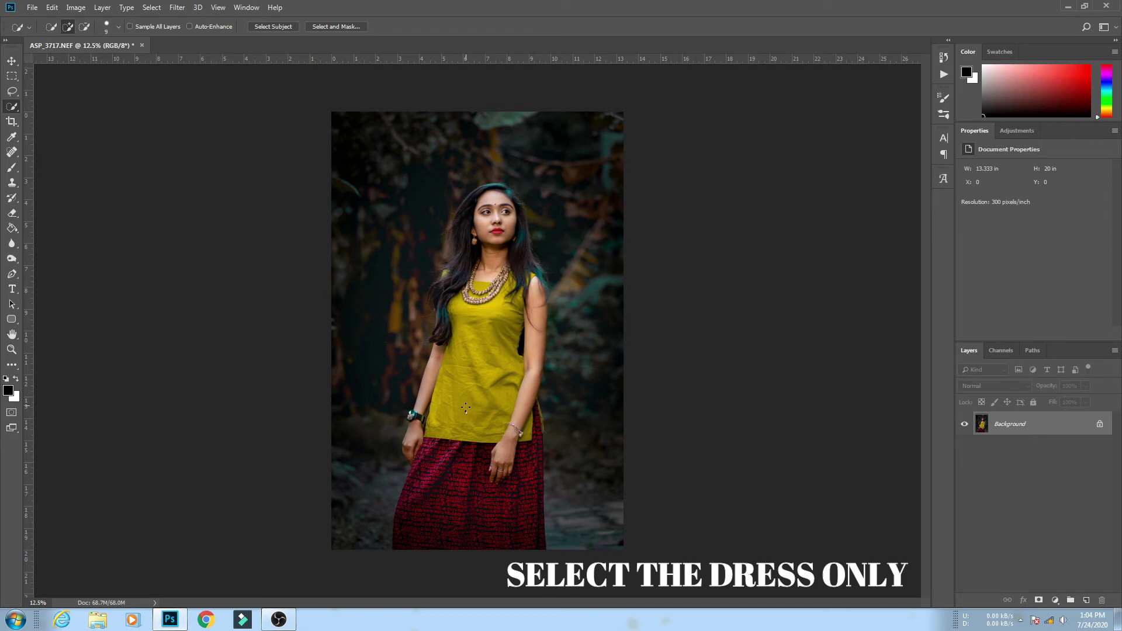
pyautogui.moveTo(465, 407); pyautogui.dragTo(465, 390)
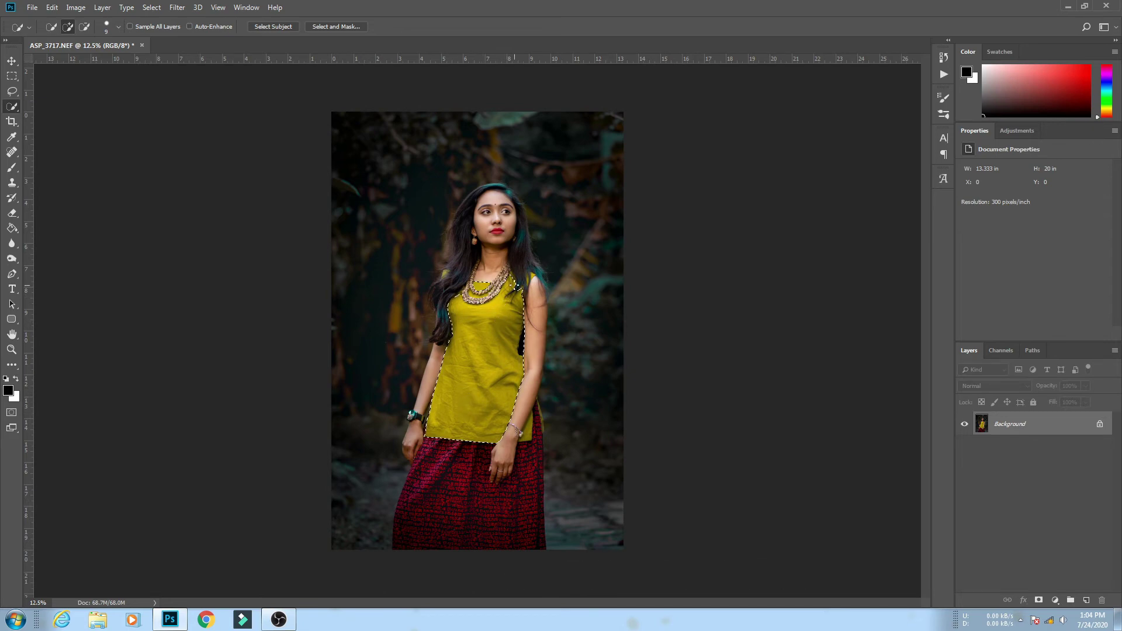
pyautogui.moveTo(519, 289); pyautogui.dragTo(514, 281)
pyautogui.click(530, 435)
# - Copy the selected top onto a new Layer 1, briefly hiding Background to check it
pyautogui.hotkey('ctrl', 'j')
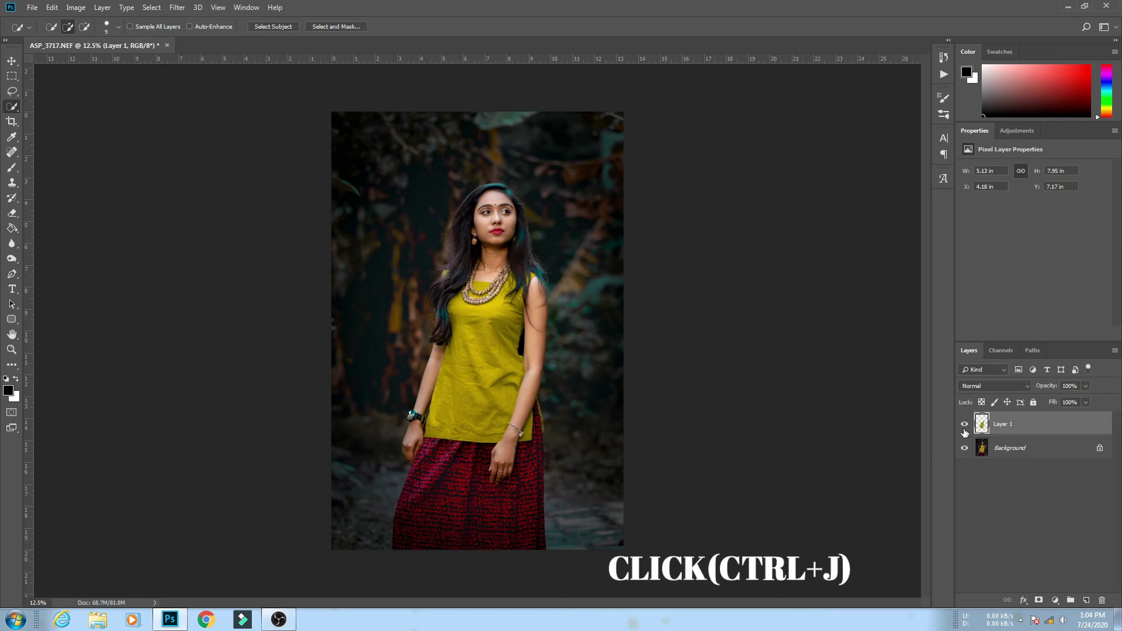
pyautogui.click(964, 448)
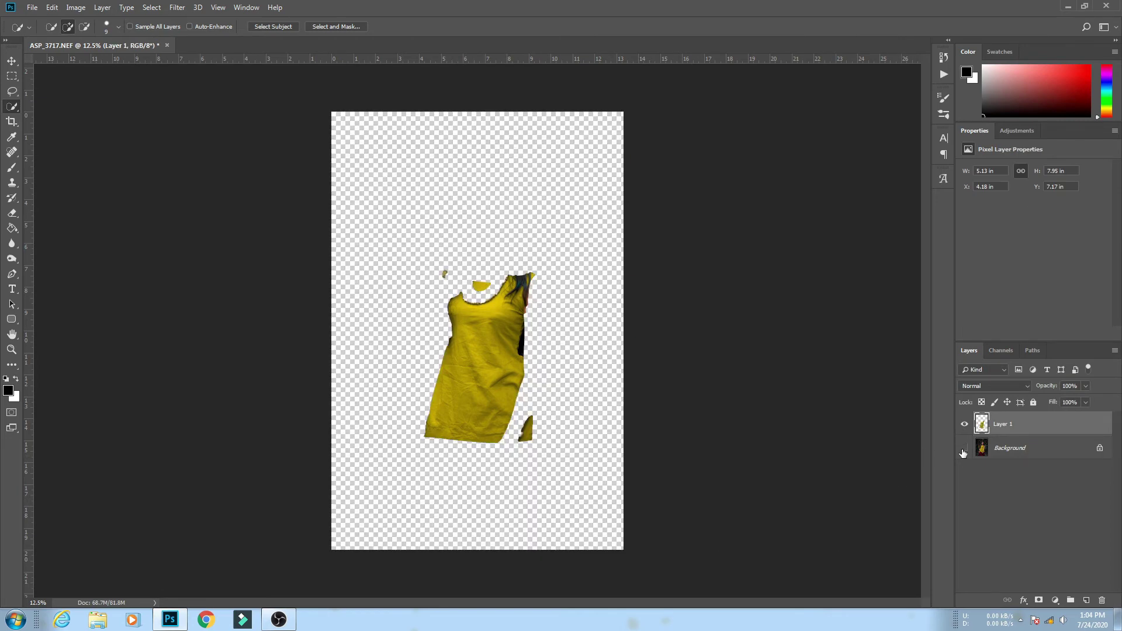
pyautogui.click(964, 449)
# - Place the damask pattern image as a linked file, scaled and positioned to cover the top
pyautogui.click(36, 7)
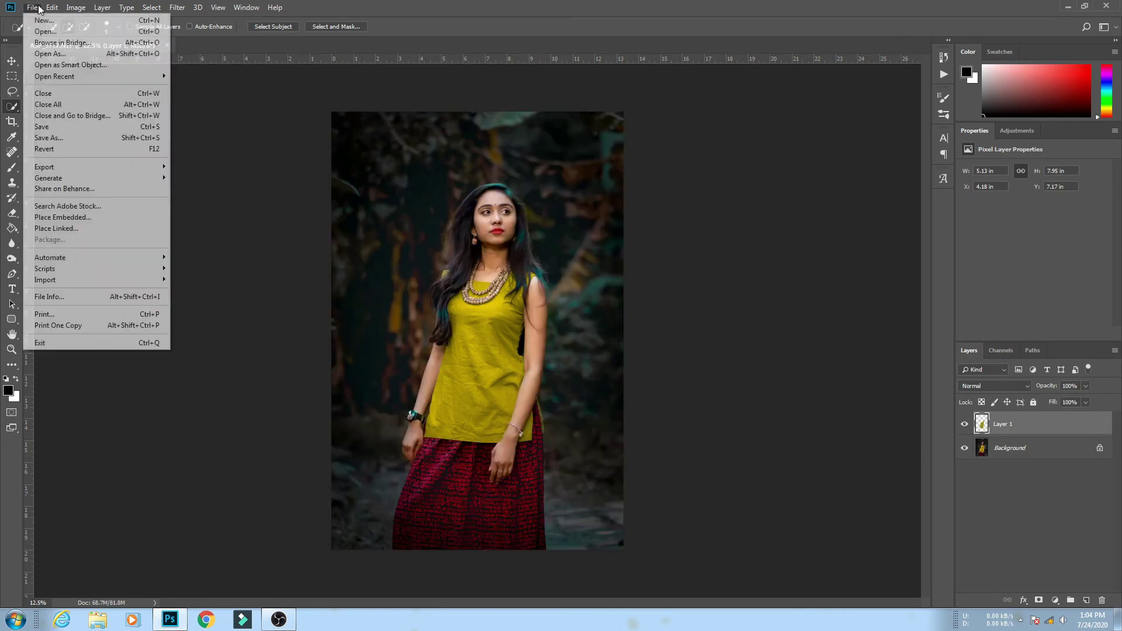
pyautogui.click(56, 229)
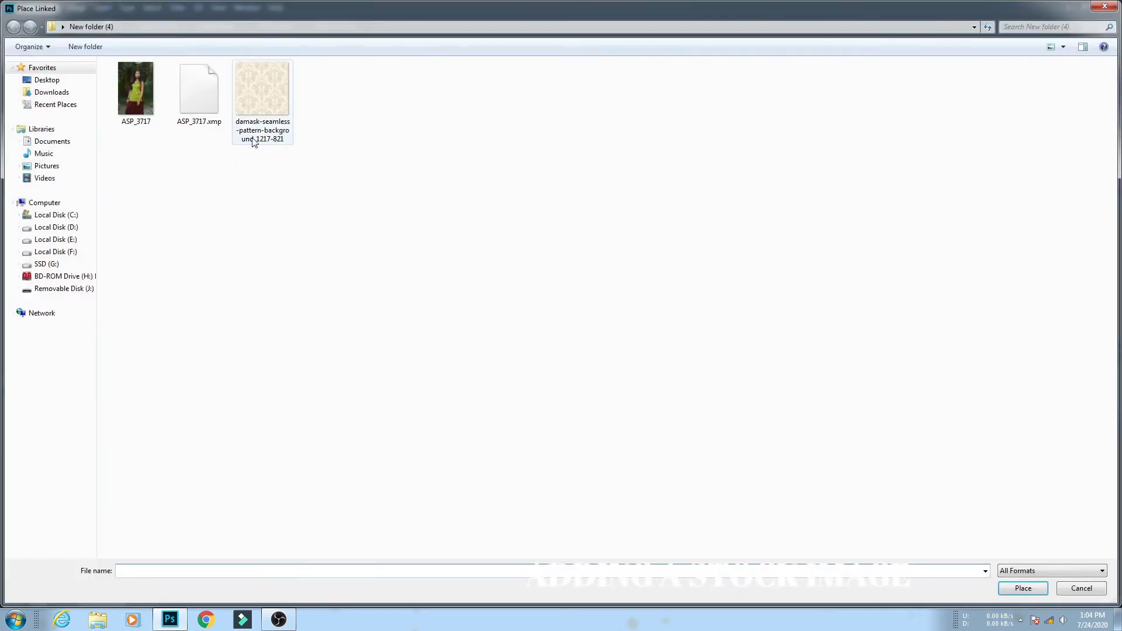
pyautogui.doubleClick(262, 117)
pyautogui.moveTo(404, 258); pyautogui.dragTo(381, 235)
pyautogui.moveTo(548, 402); pyautogui.dragTo(606, 459)
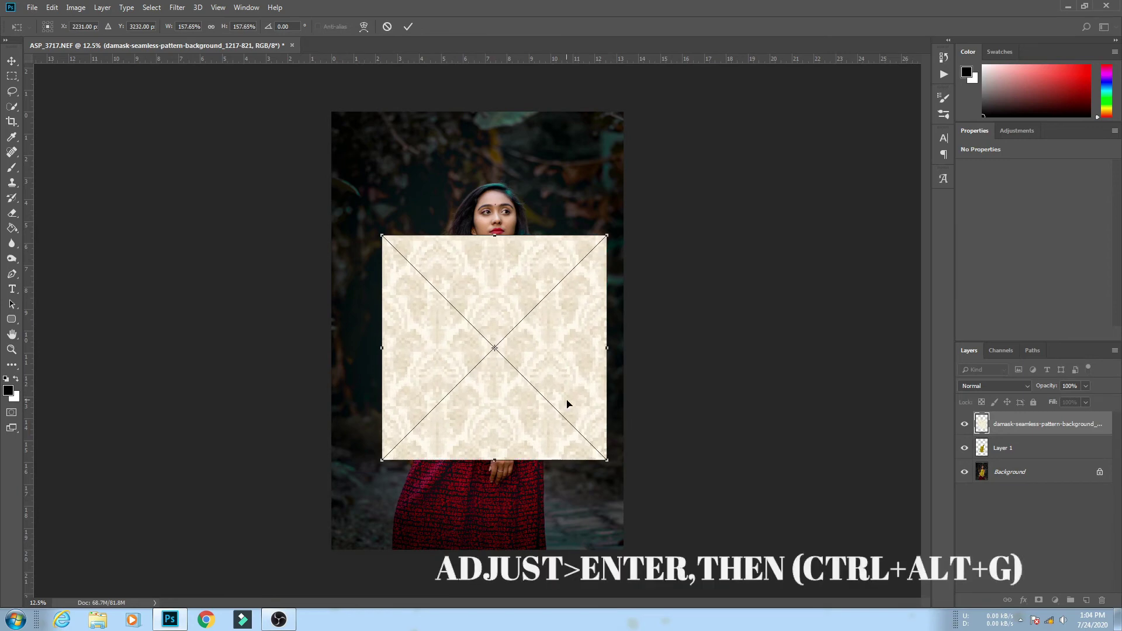
pyautogui.moveTo(567, 403); pyautogui.dragTo(556, 410)
pyautogui.press('Return')
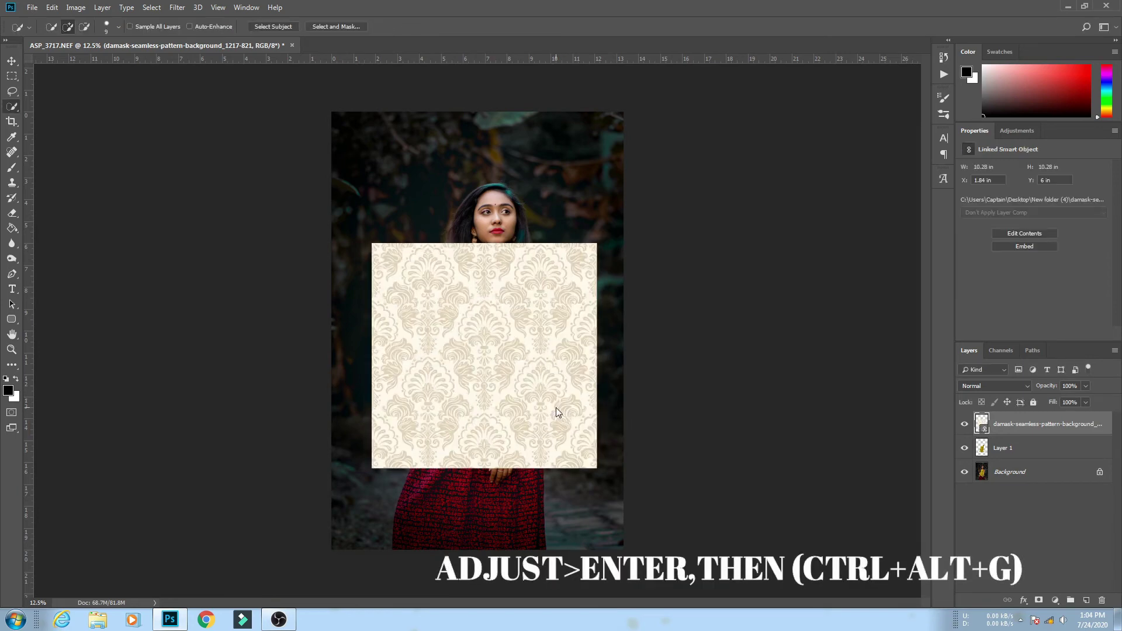
# - Clip the damask pattern to the top's layer and set its blend mode to Linear Burn
pyautogui.hotkey('ctrl', 'alt', 'g')
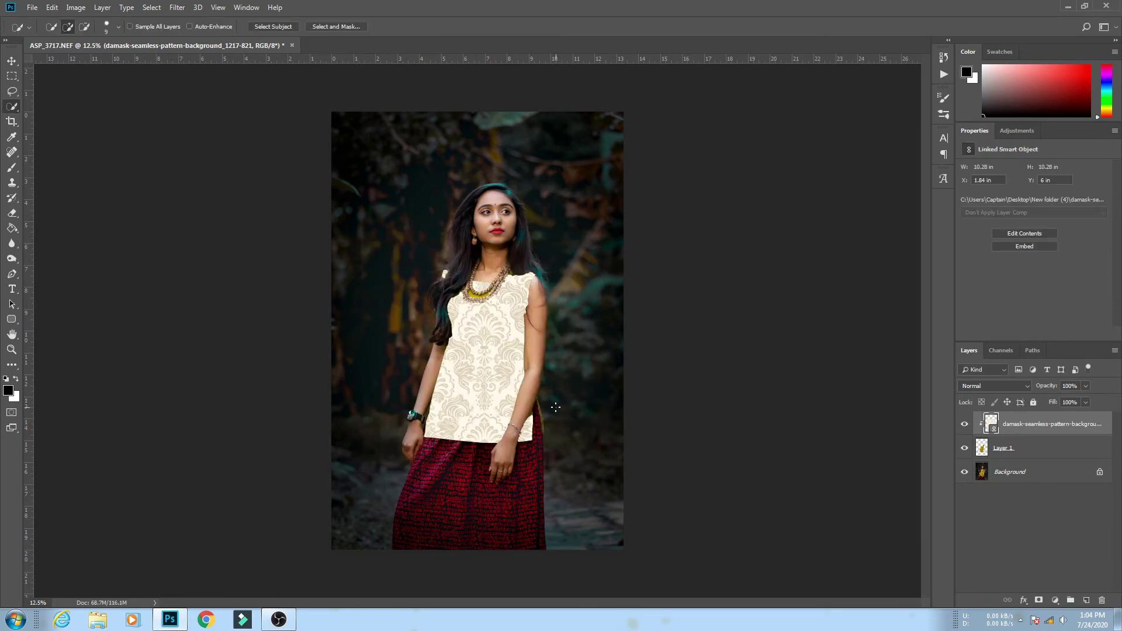
pyautogui.click(976, 385)
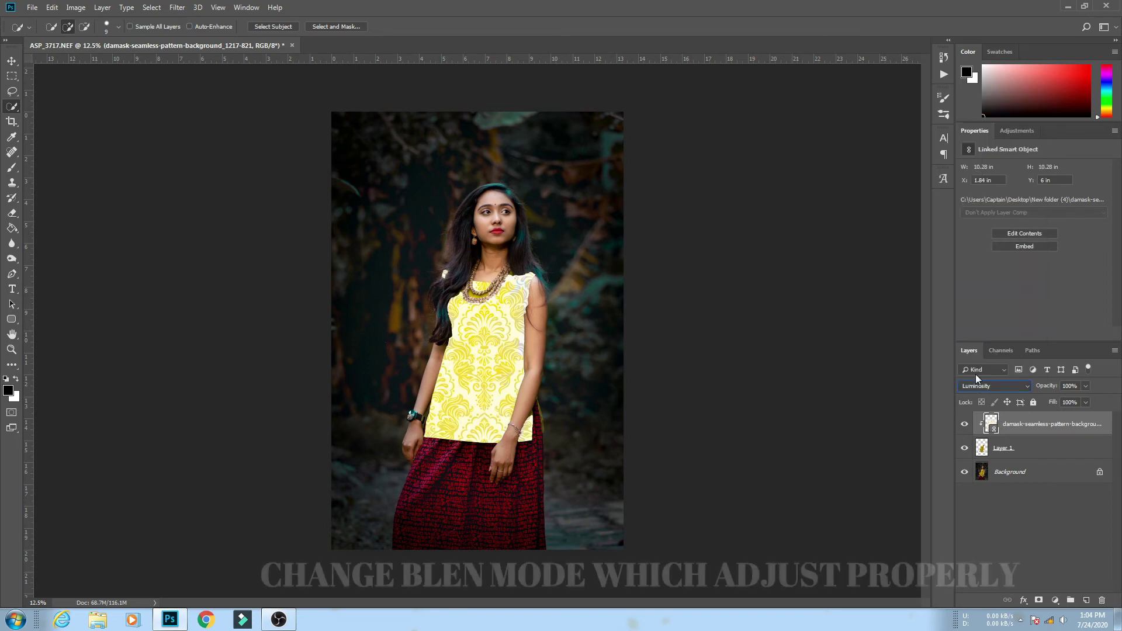
pyautogui.press('Up')
pyautogui.press('Up')
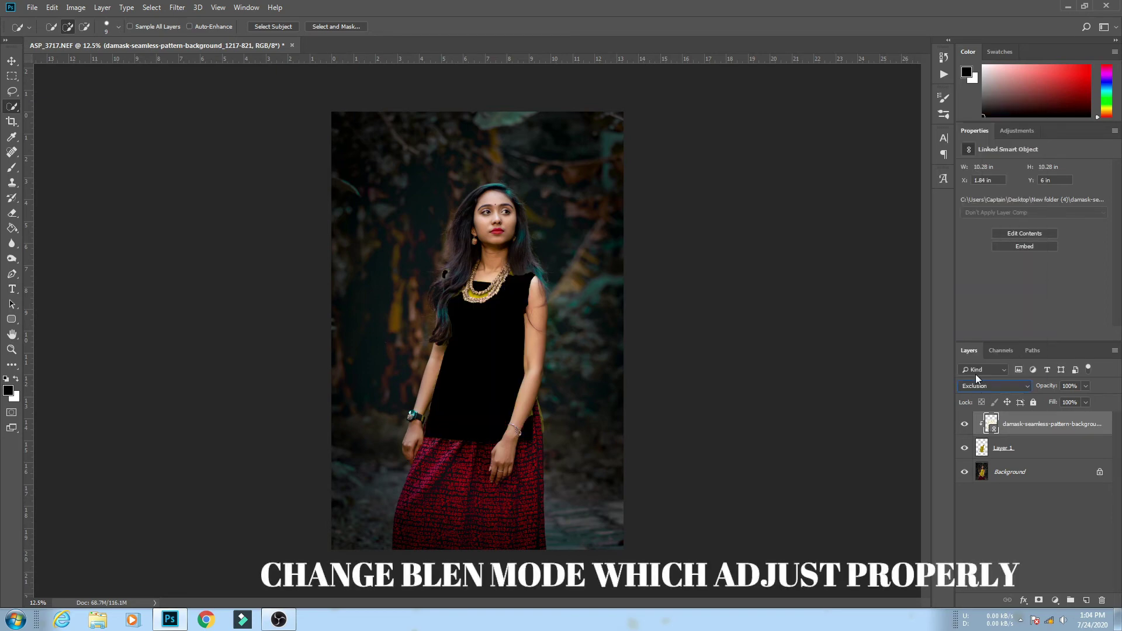
pyautogui.press('Up')
pyautogui.press('Up')
pyautogui.press('Up')
pyautogui.press('Up')
pyautogui.press('Up')
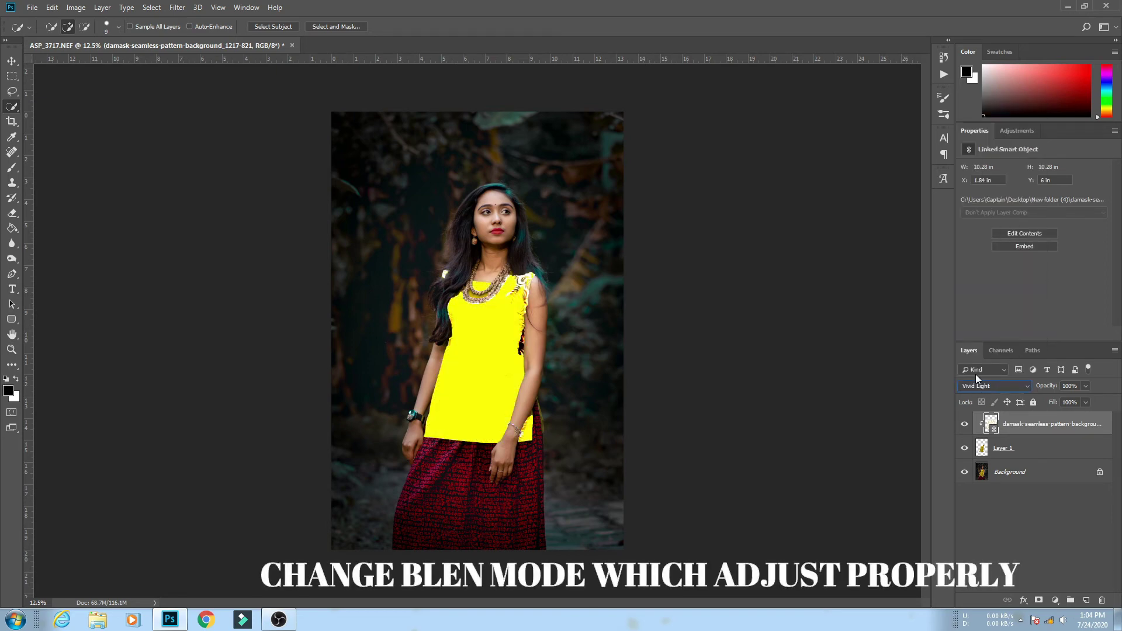
pyautogui.press('Down')
pyautogui.press('Up')
pyautogui.press('Up')
pyautogui.press('Up')
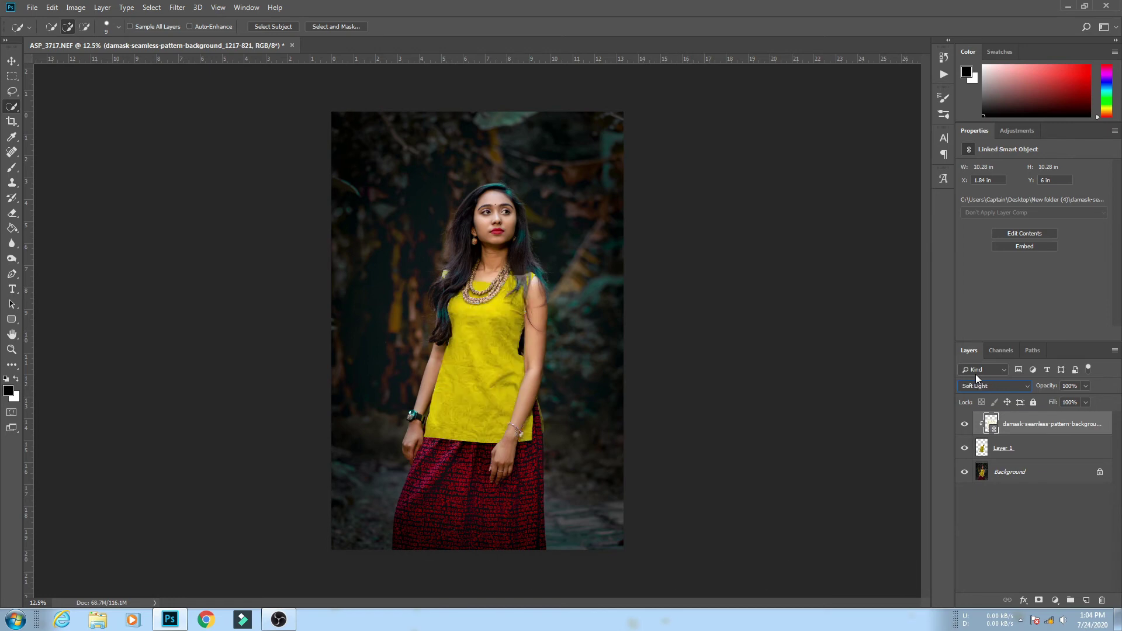
pyautogui.press('Up')
pyautogui.press('Up')
pyautogui.press('Up')
pyautogui.press('Up')
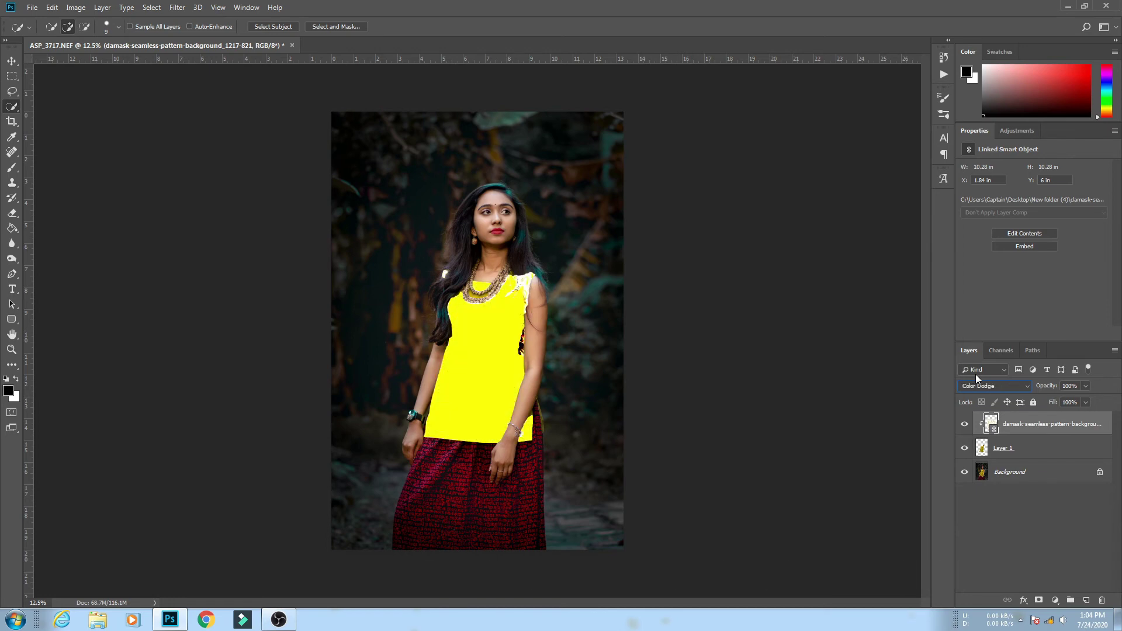
pyautogui.press('Up')
pyautogui.press('Up')
pyautogui.press('Up')
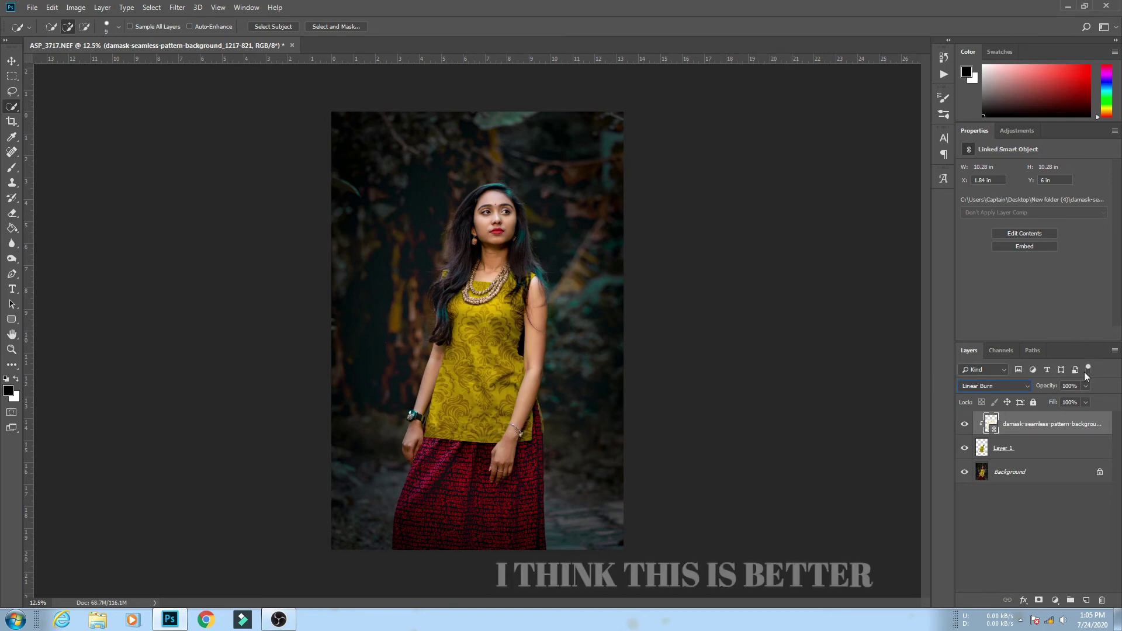
# - Set the pattern's opacity to 70%, then merge all visible layers from Layer 1
pyautogui.click(1064, 385)
pyautogui.write('1')
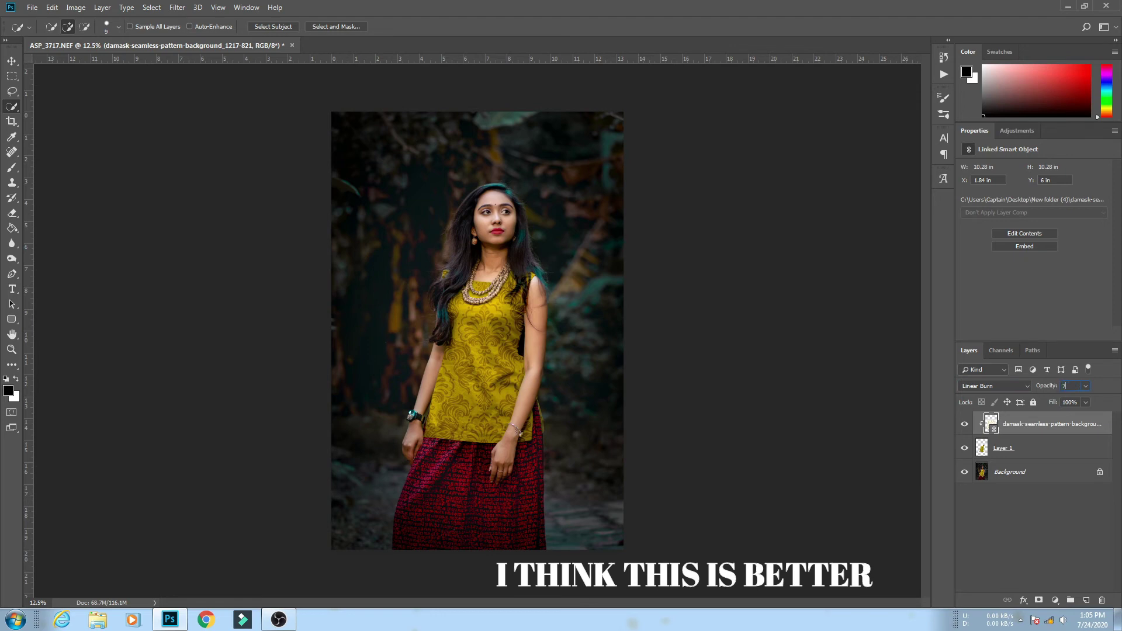
pyautogui.write('70')
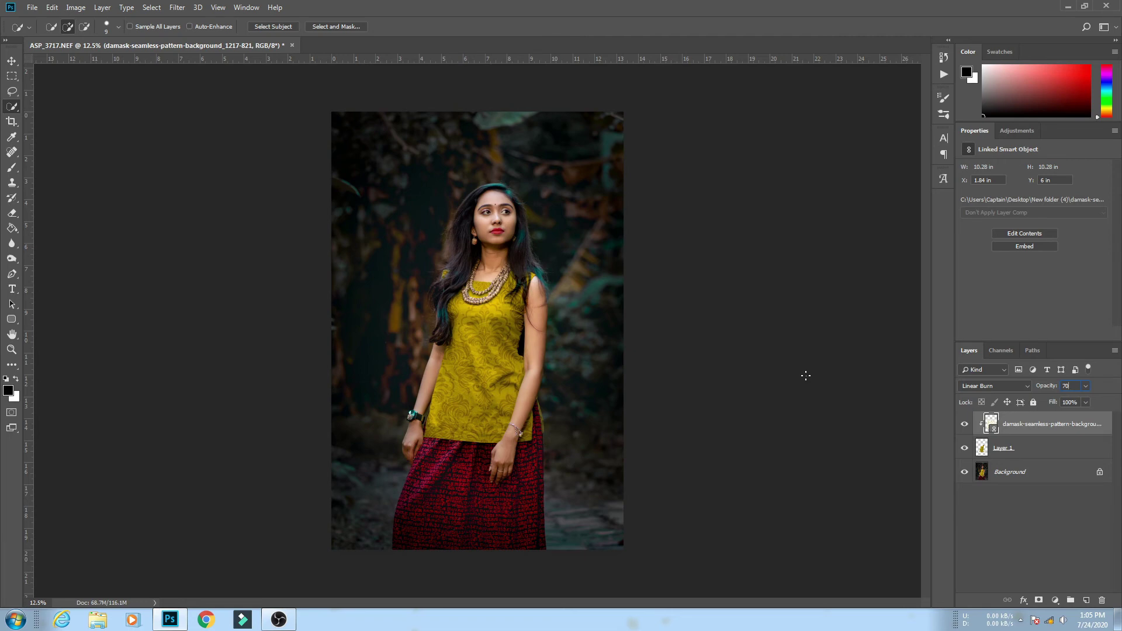
pyautogui.click(1031, 448)
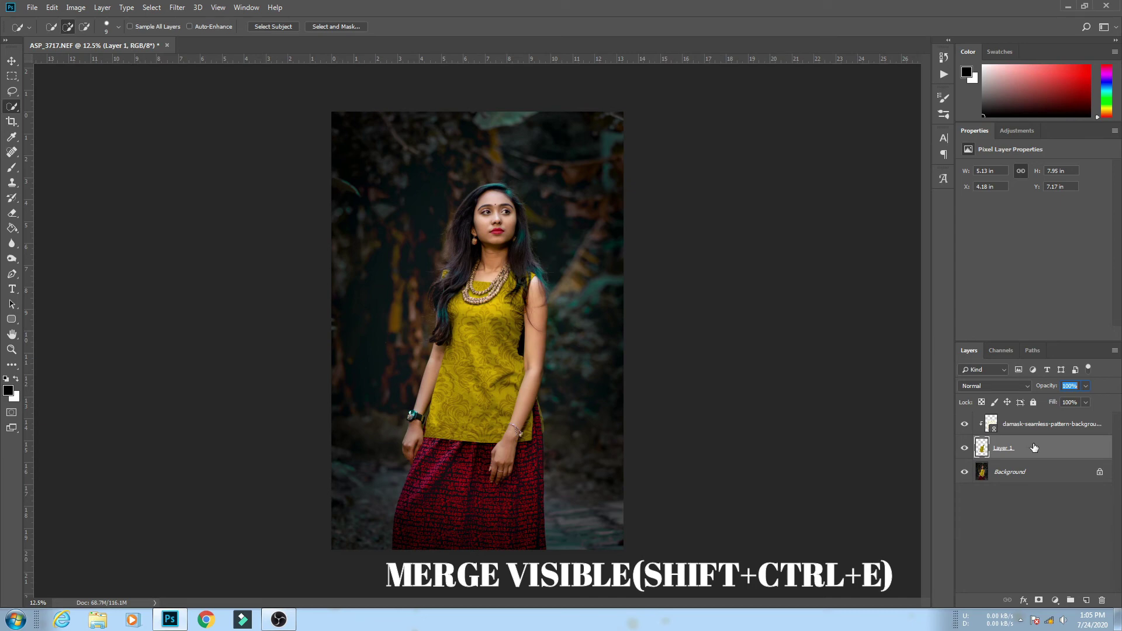
pyautogui.hotkey('shift', 'ctrl', 'e')
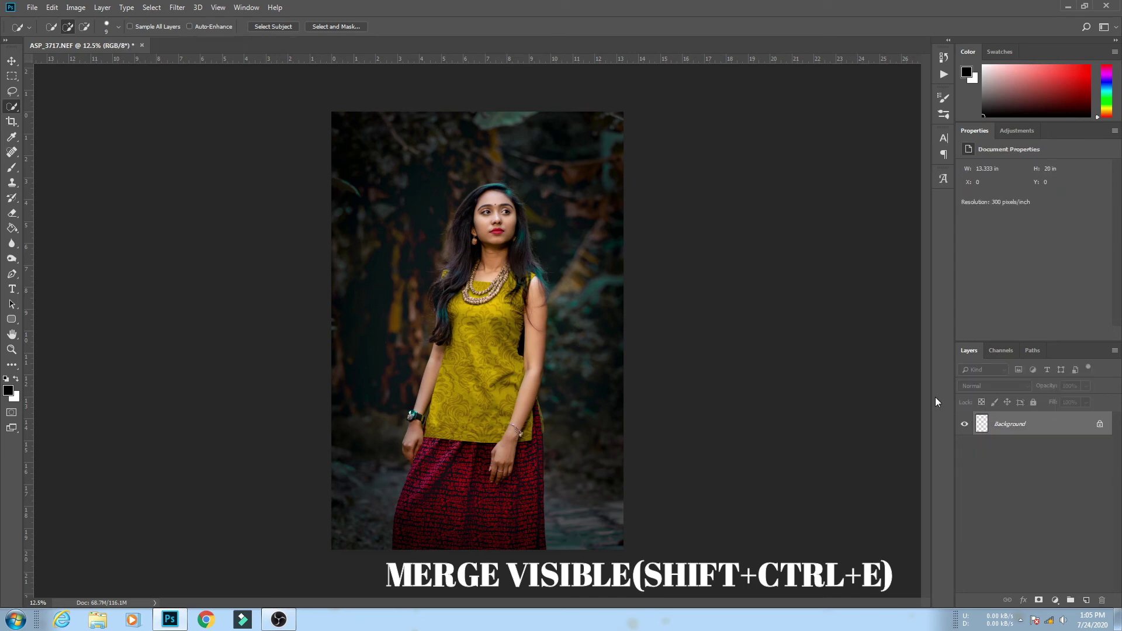
# - Raise Exposure to about +0.10 in the Camera Raw Filter and apply it
pyautogui.hotkey('shift', 'ctrl', 'a')
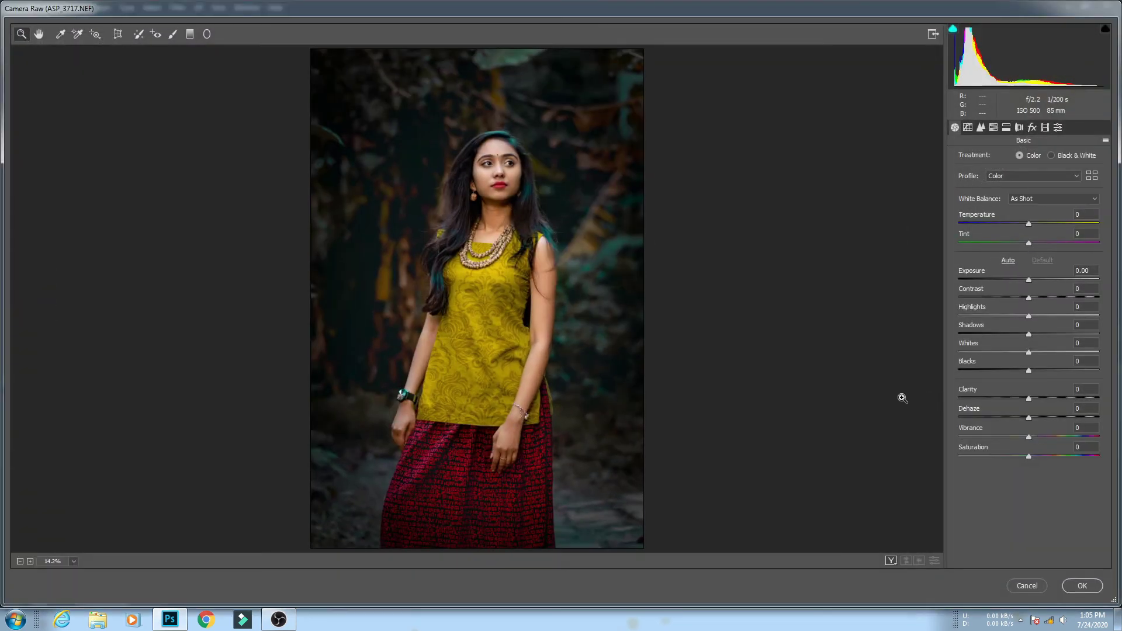
pyautogui.click(1028, 280)
pyautogui.moveTo(1028, 280); pyautogui.dragTo(1030, 281)
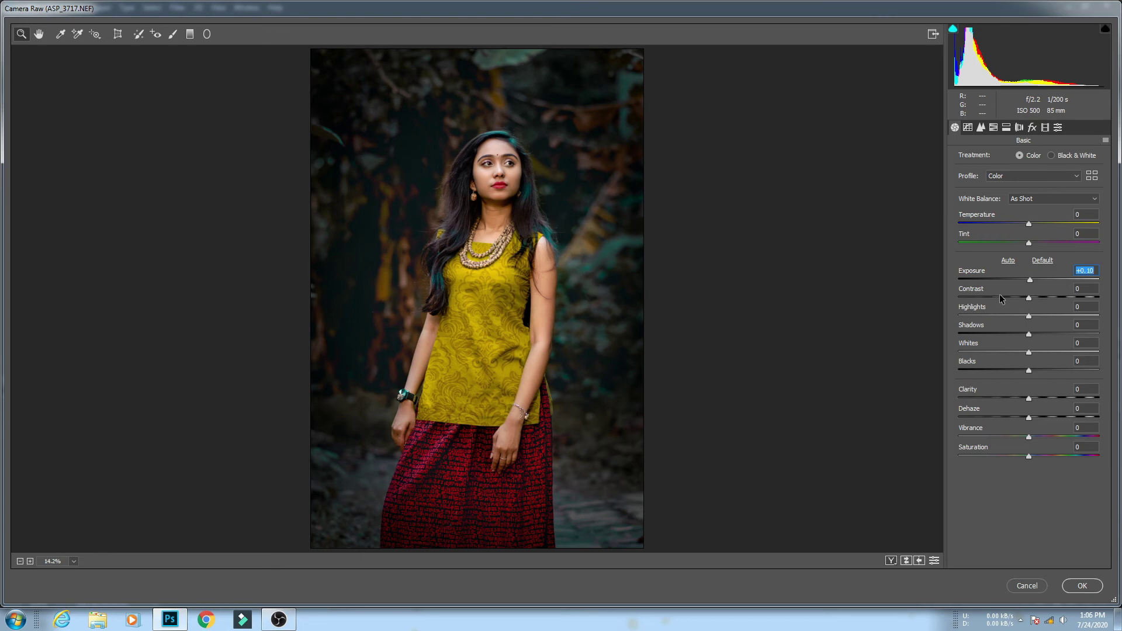
pyautogui.click(995, 131)
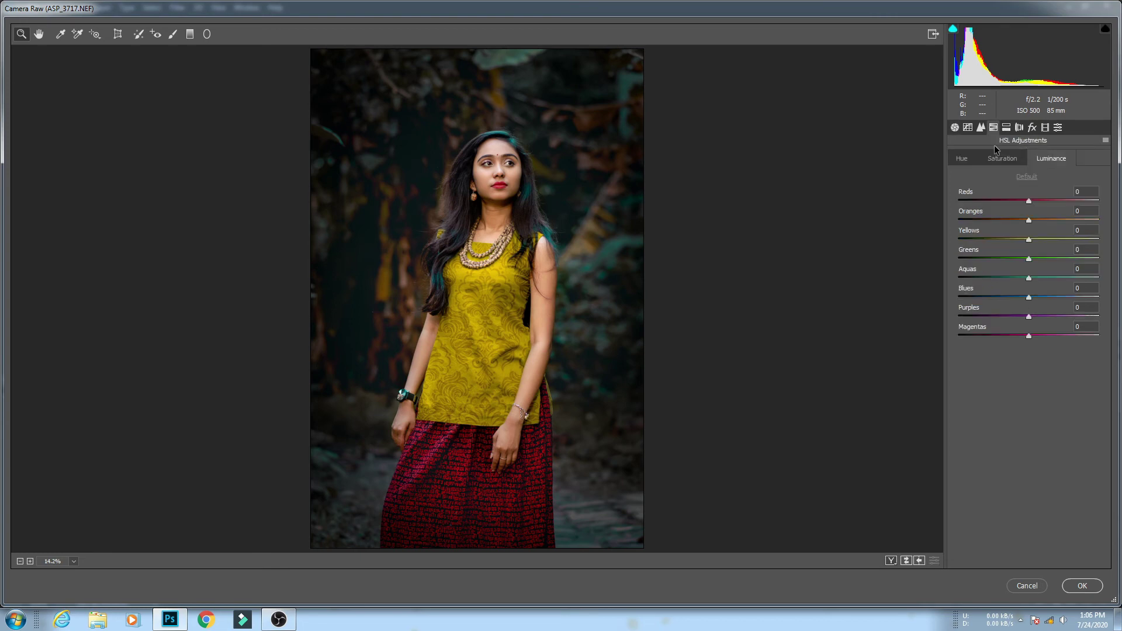
pyautogui.click(995, 161)
pyautogui.click(1081, 586)
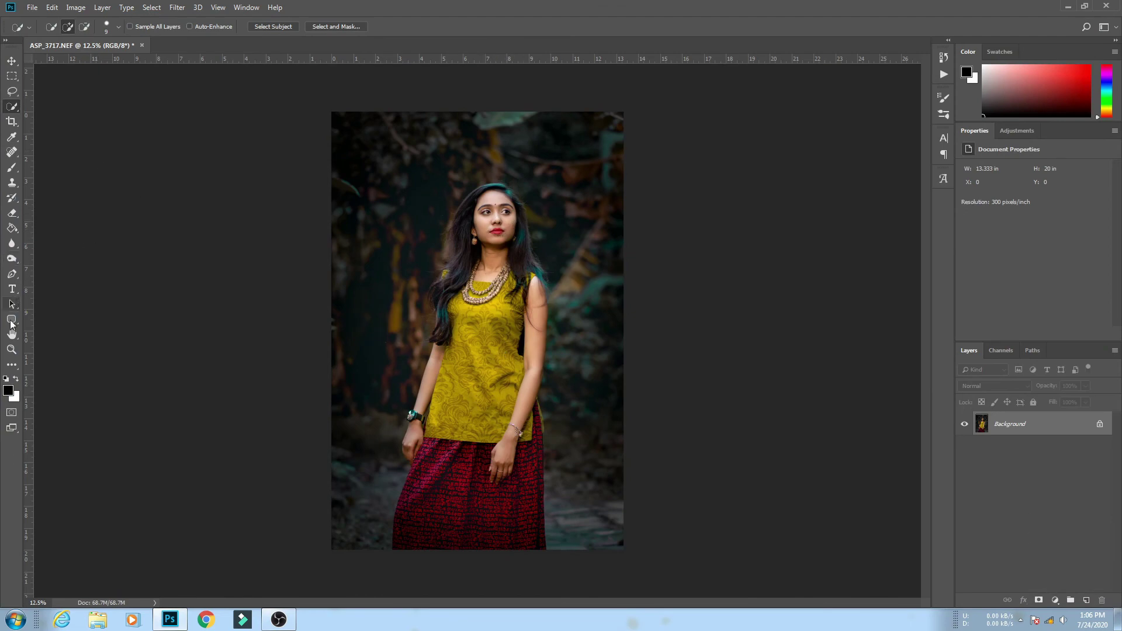
# - Zoom in on the face and Quick-Select the lips, subtracting the overspill below the lower lip
pyautogui.click(12, 348)
pyautogui.click(478, 227)
pyautogui.click(497, 198)
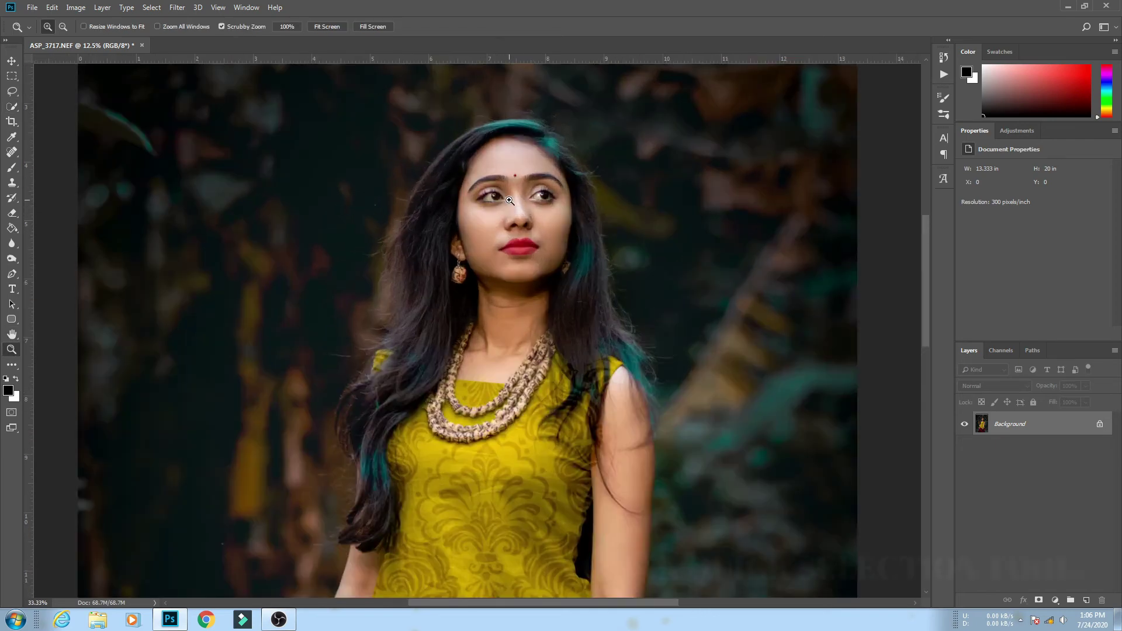
pyautogui.click(497, 198)
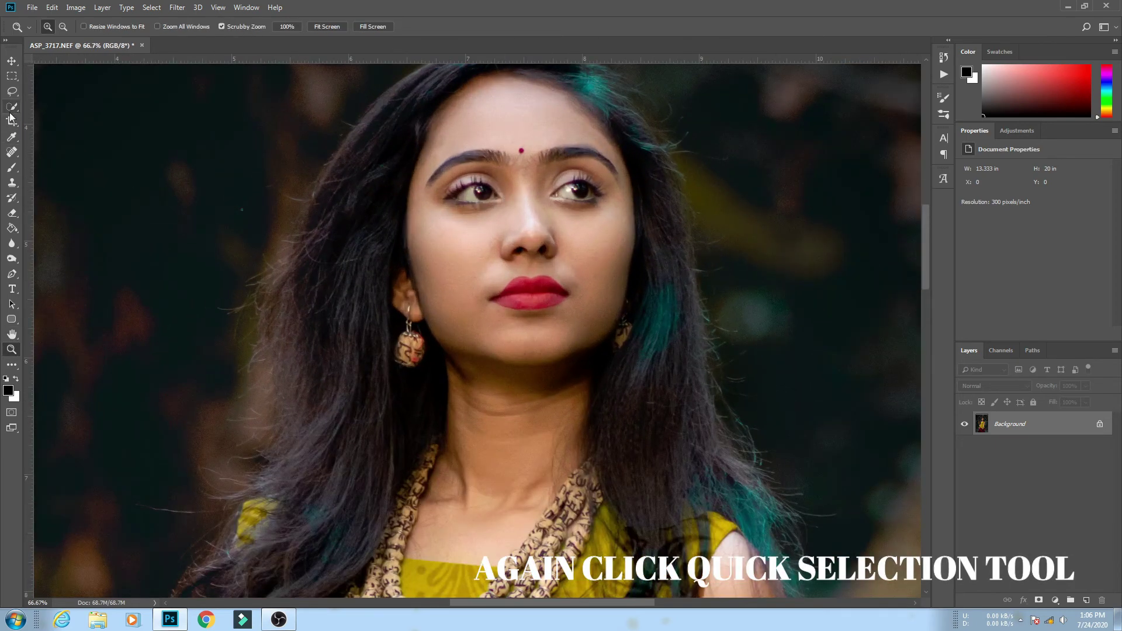
pyautogui.click(12, 107)
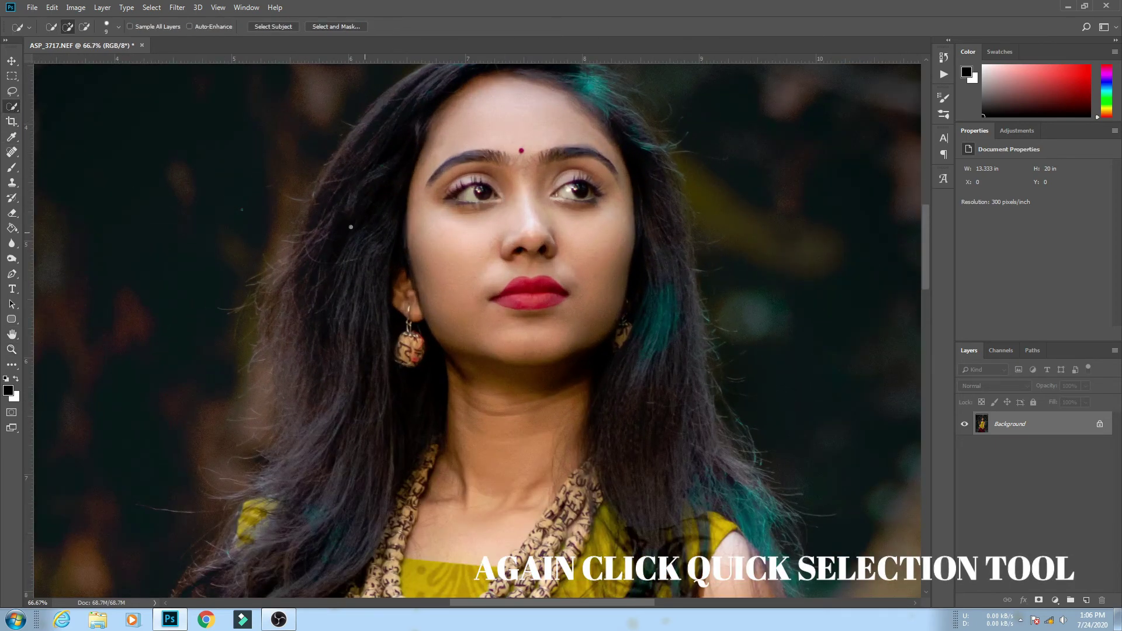
pyautogui.click(528, 302)
pyautogui.moveTo(511, 302); pyautogui.dragTo(497, 301)
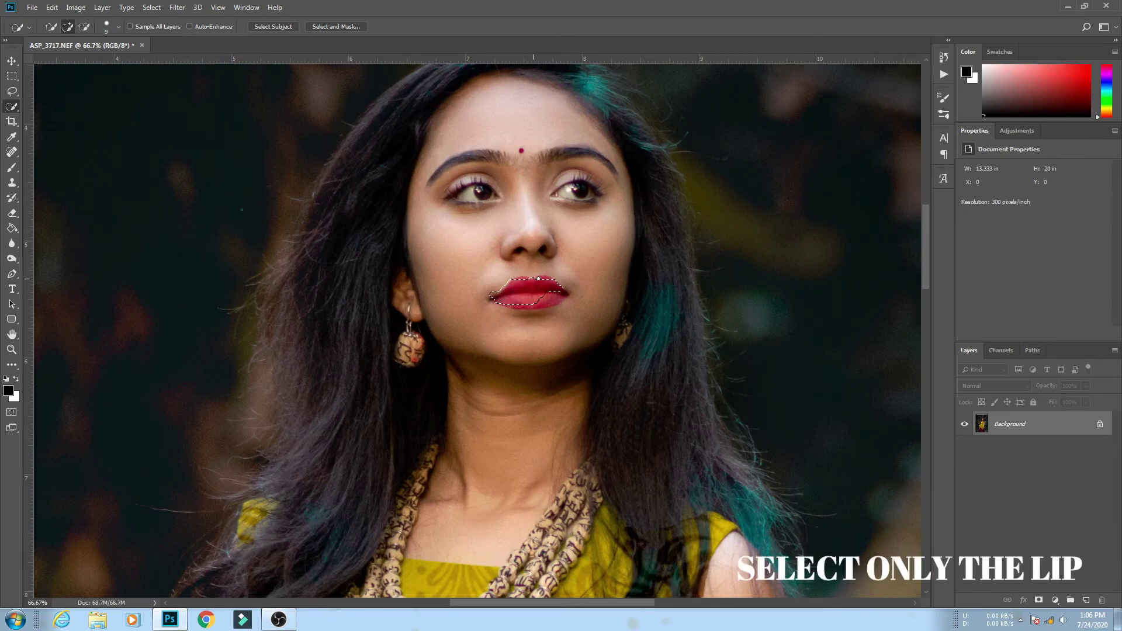
pyautogui.moveTo(545, 302)
pyautogui.mouseDown()
pyautogui.moveTo(560, 304)
pyautogui.moveTo(505, 307)
pyautogui.mouseUp()
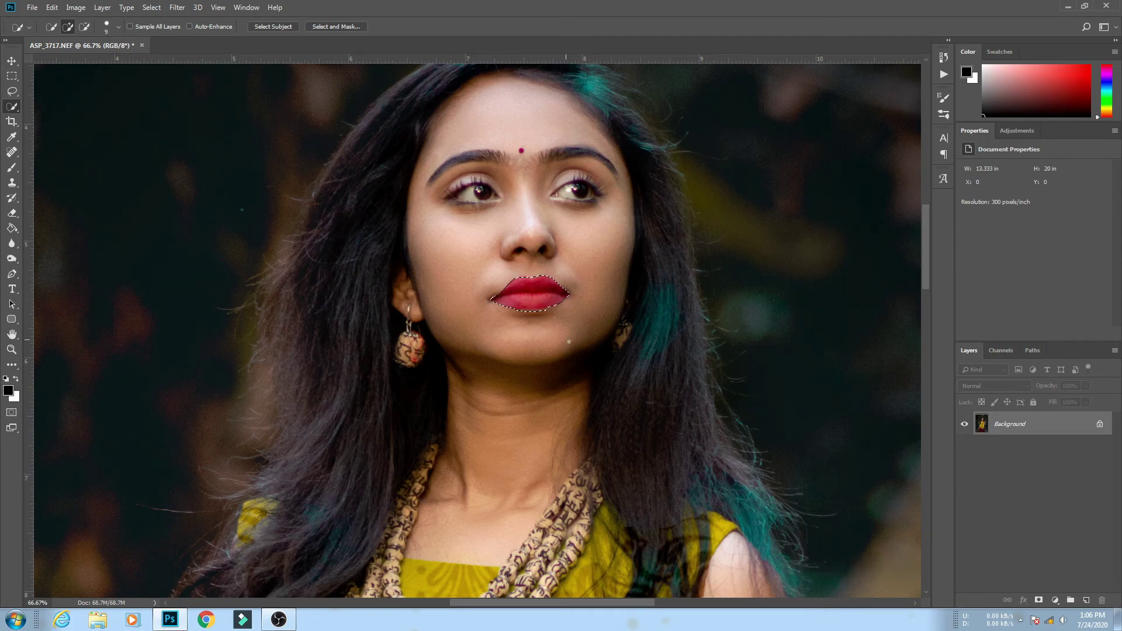
pyautogui.click(84, 26)
pyautogui.moveTo(545, 312); pyautogui.dragTo(517, 313)
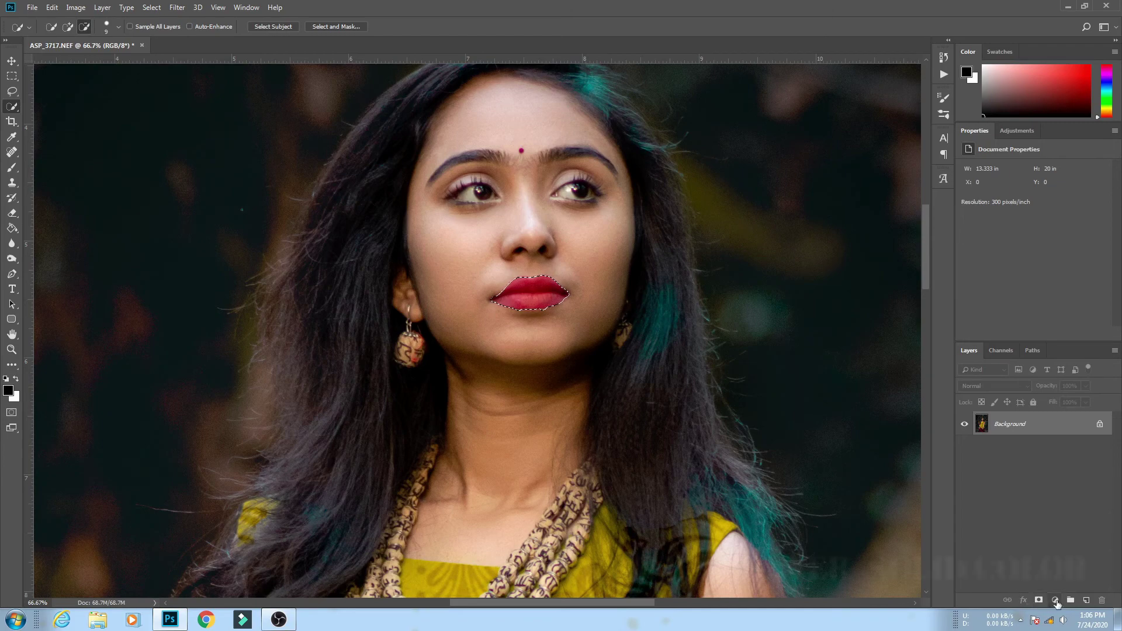
# - Add a dark red Solid Color fill layer over the lips and try several blend modes
pyautogui.click(1055, 600)
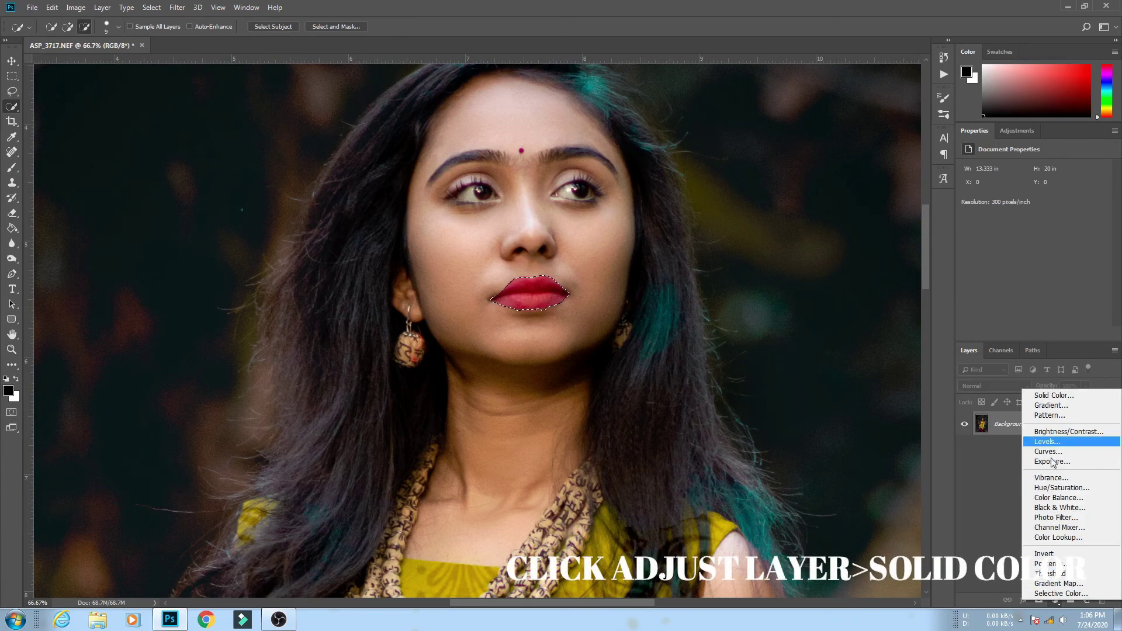
pyautogui.click(1055, 399)
pyautogui.click(953, 403)
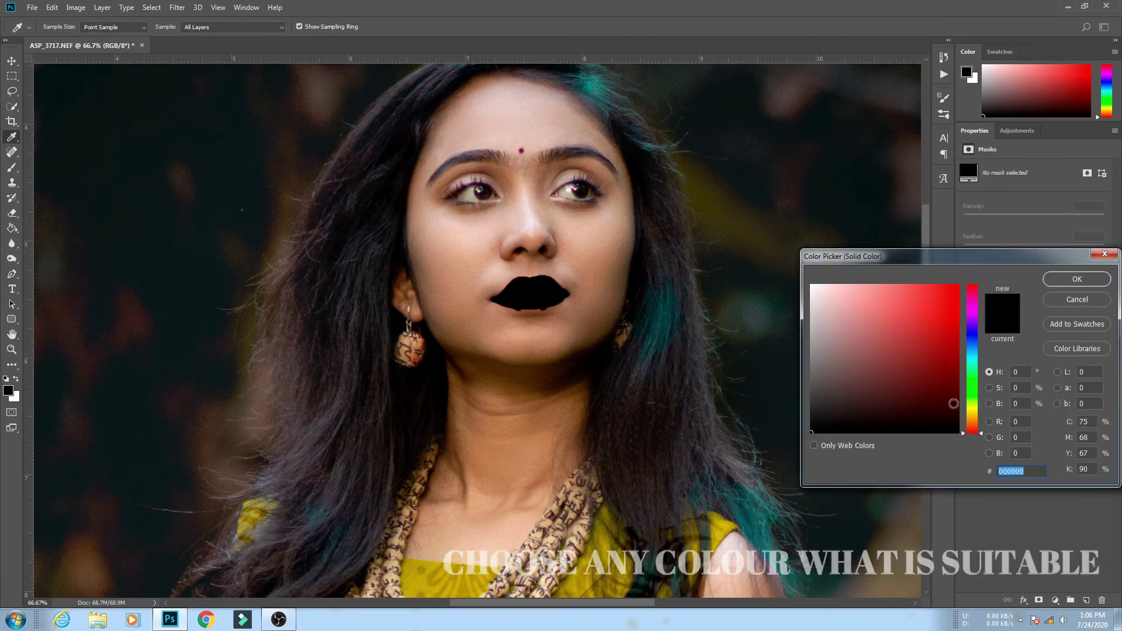
pyautogui.click(1055, 282)
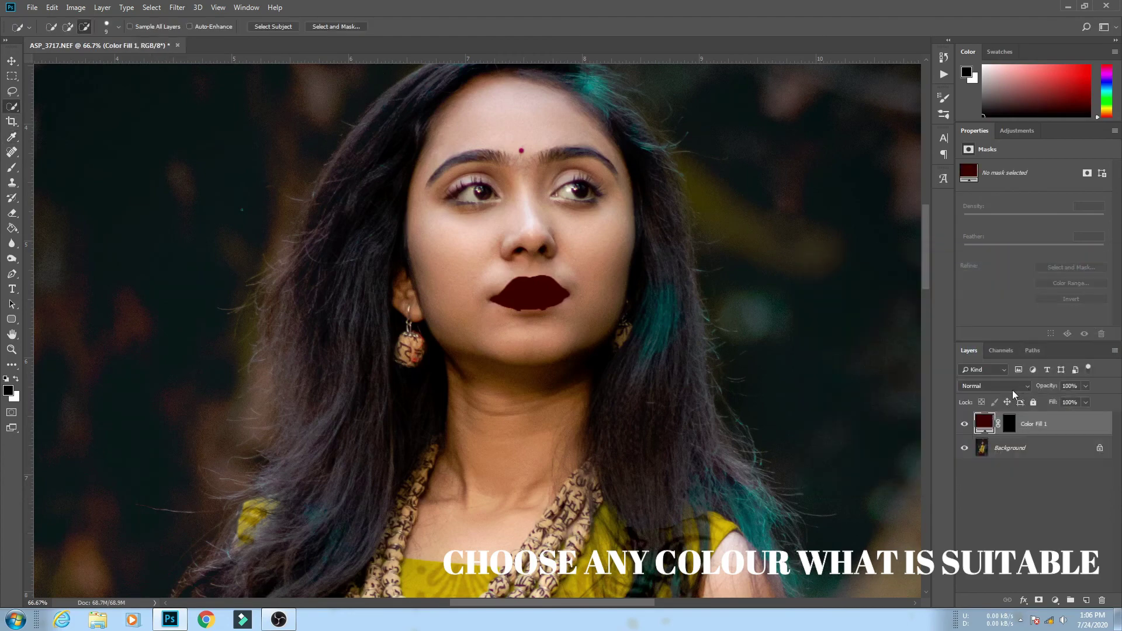
pyautogui.click(1011, 386)
pyautogui.press('Up')
pyautogui.press('Up')
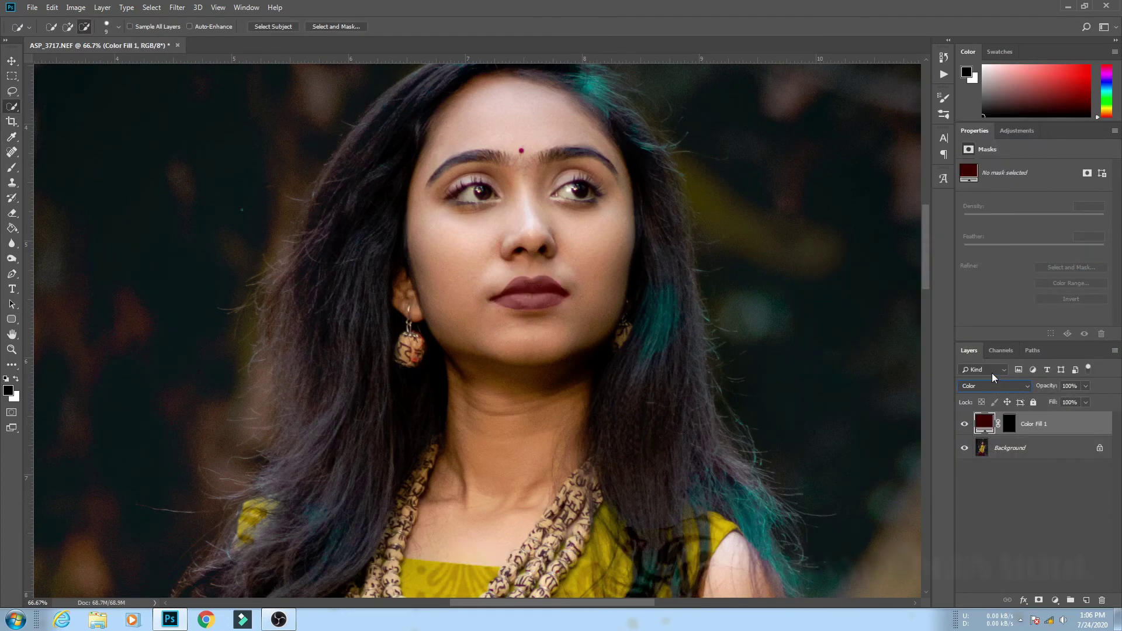
pyautogui.press('Up')
pyautogui.press('Up')
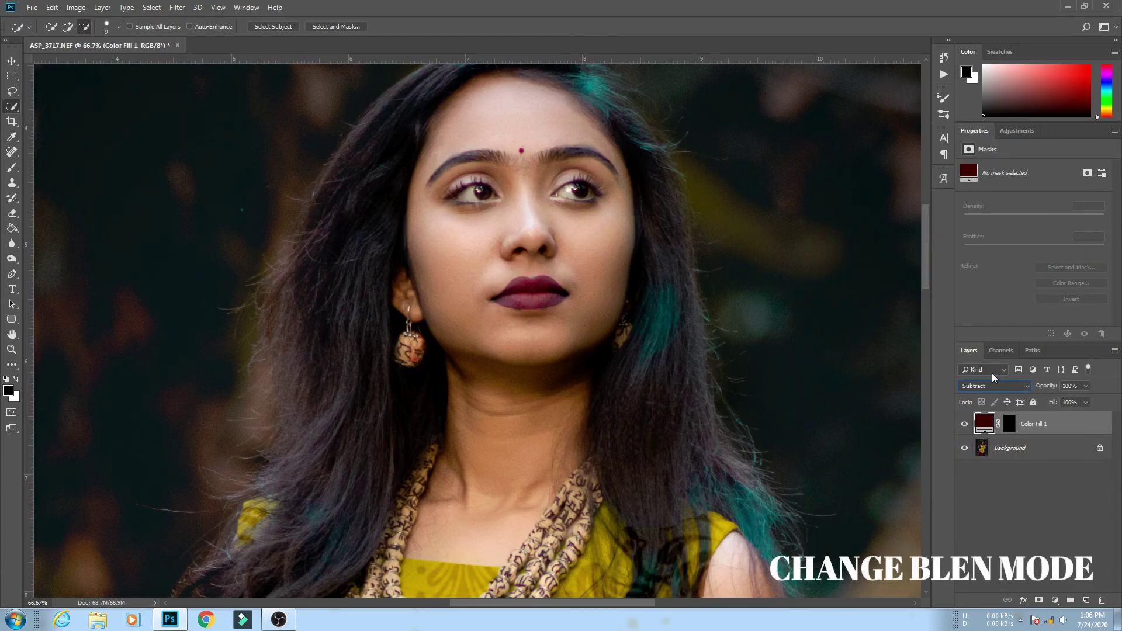
pyautogui.press('Up')
pyautogui.press('Up')
pyautogui.press('Up')
pyautogui.press('Up')
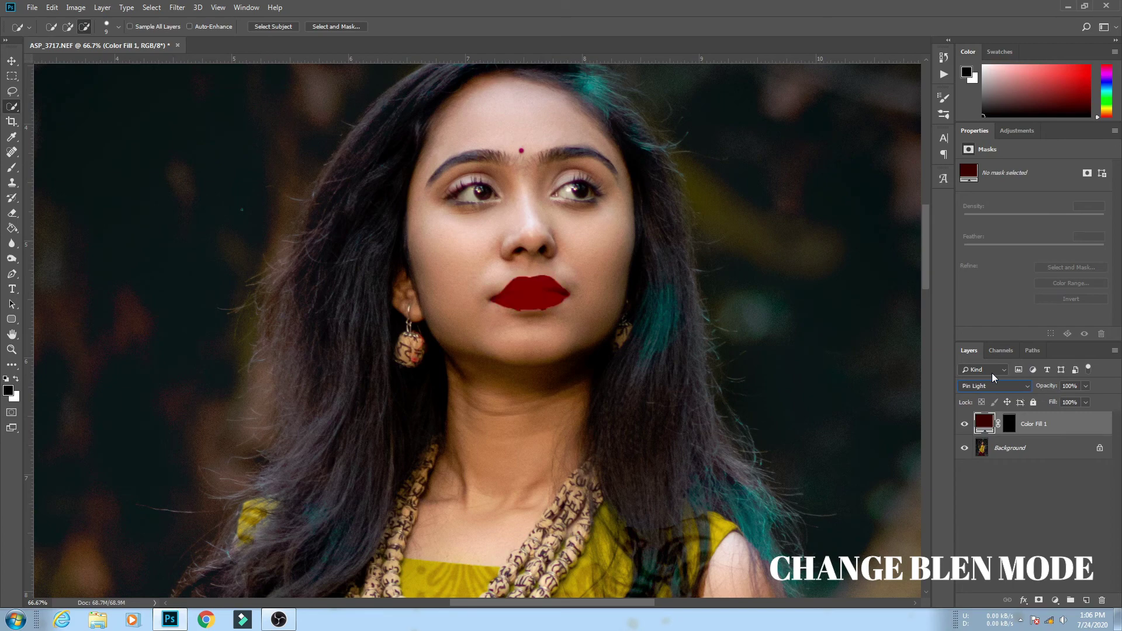
pyautogui.press('Up')
pyautogui.press('Up')
pyautogui.press('Up')
pyautogui.press('Up')
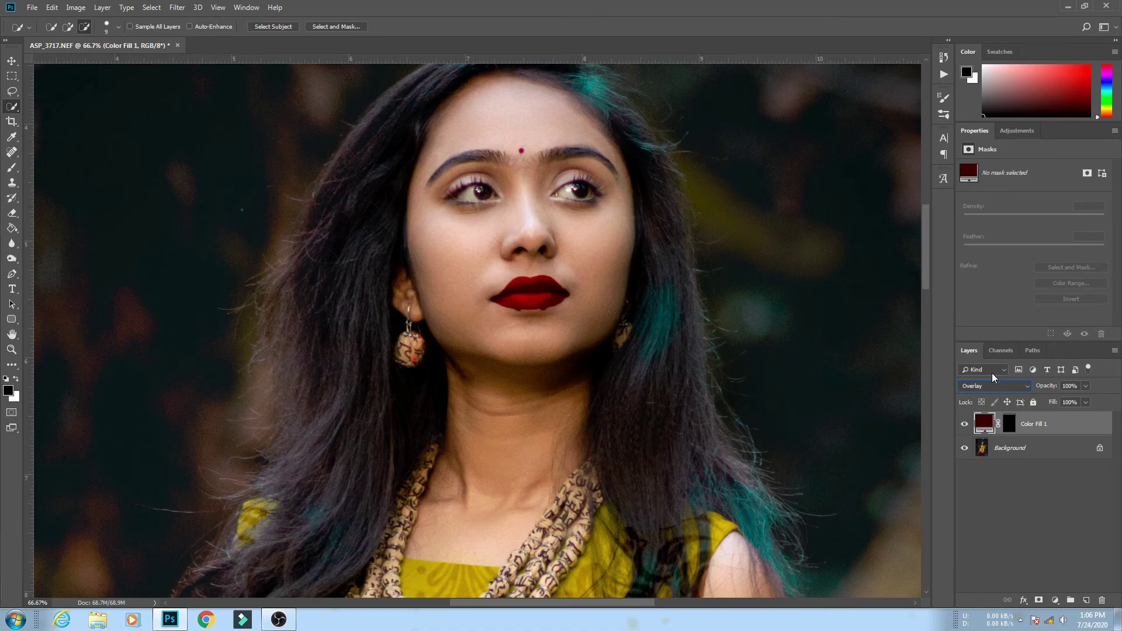
pyautogui.press('Down')
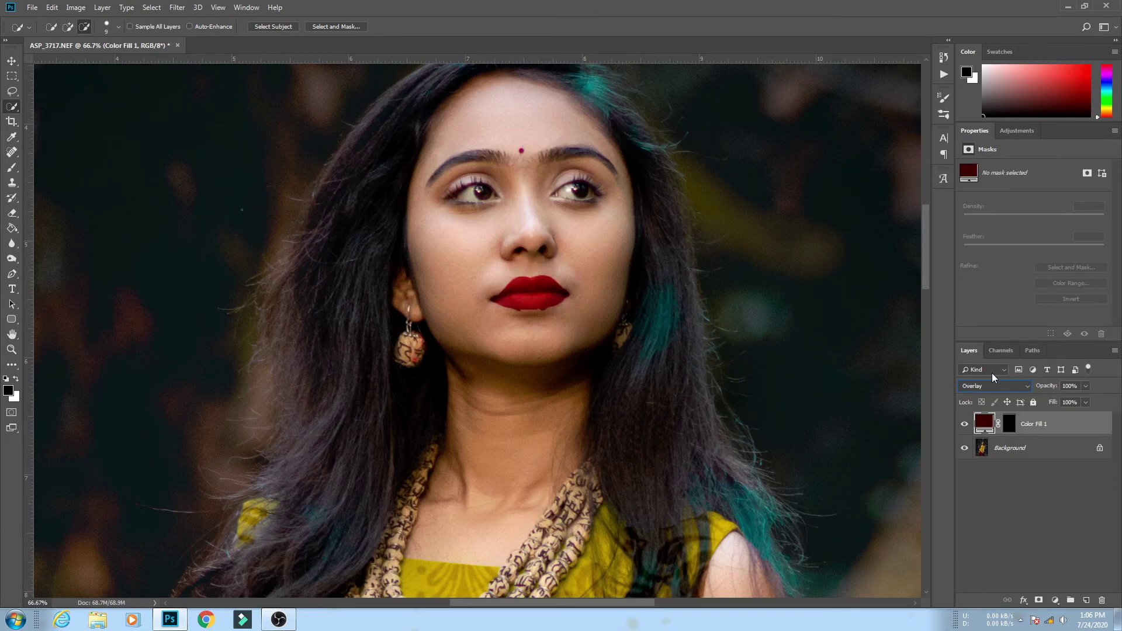
pyautogui.press('Up')
pyautogui.press('Up')
pyautogui.press('Up')
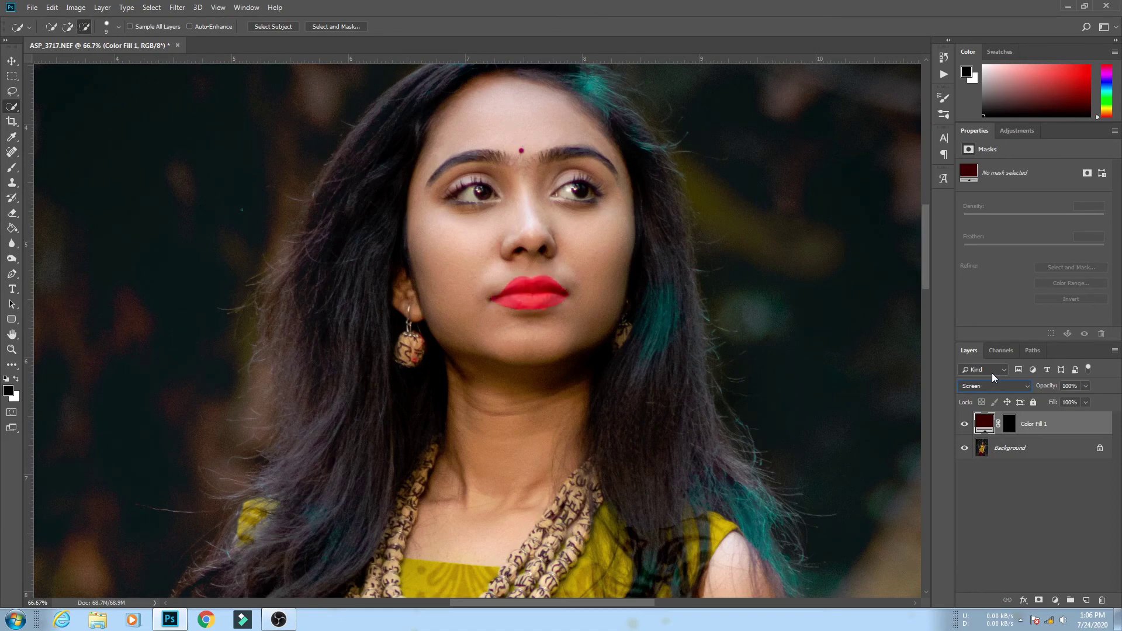
pyautogui.press('Up')
pyautogui.press('Up')
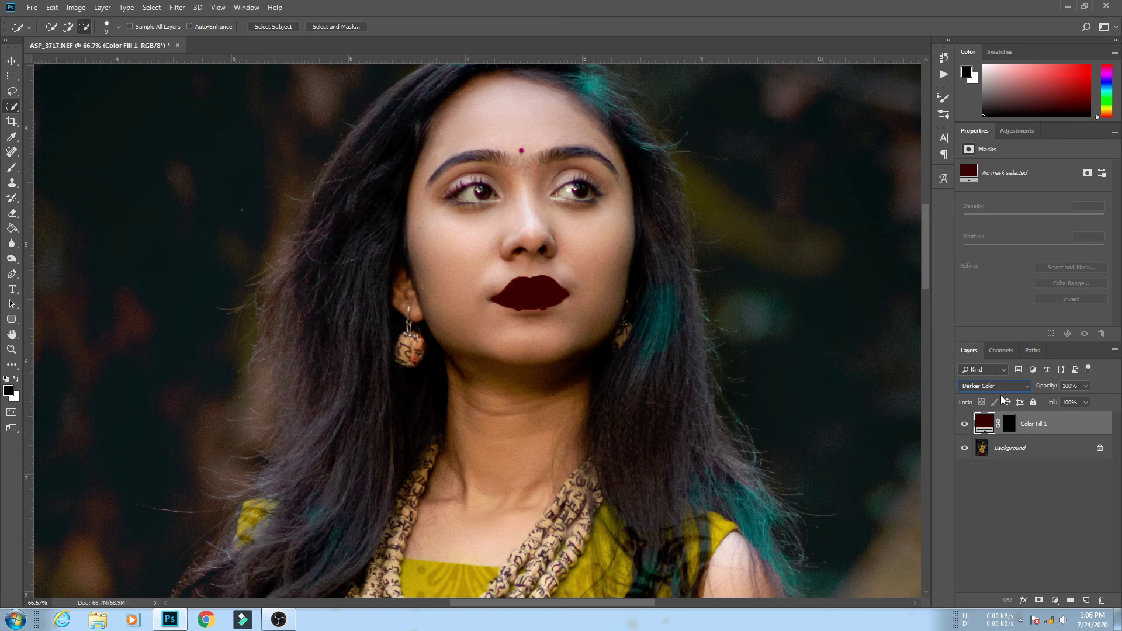
# - Change the lip fill colour to crimson #8b0732 and set its blend mode to Hue
pyautogui.doubleClick(992, 419)
pyautogui.click(968, 310)
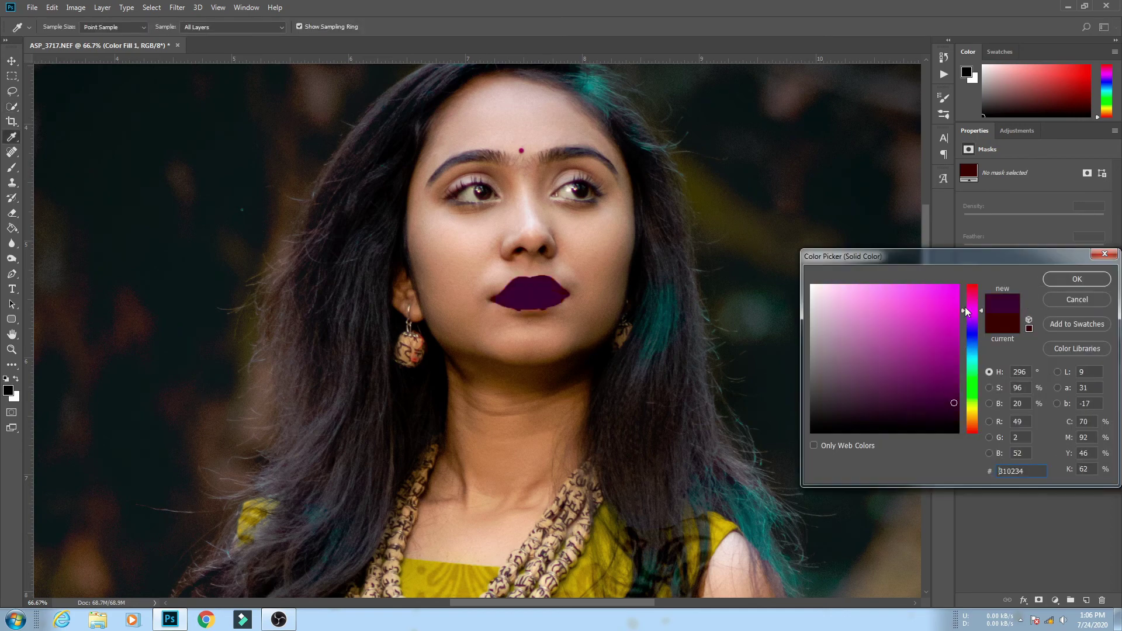
pyautogui.click(941, 292)
pyautogui.click(954, 370)
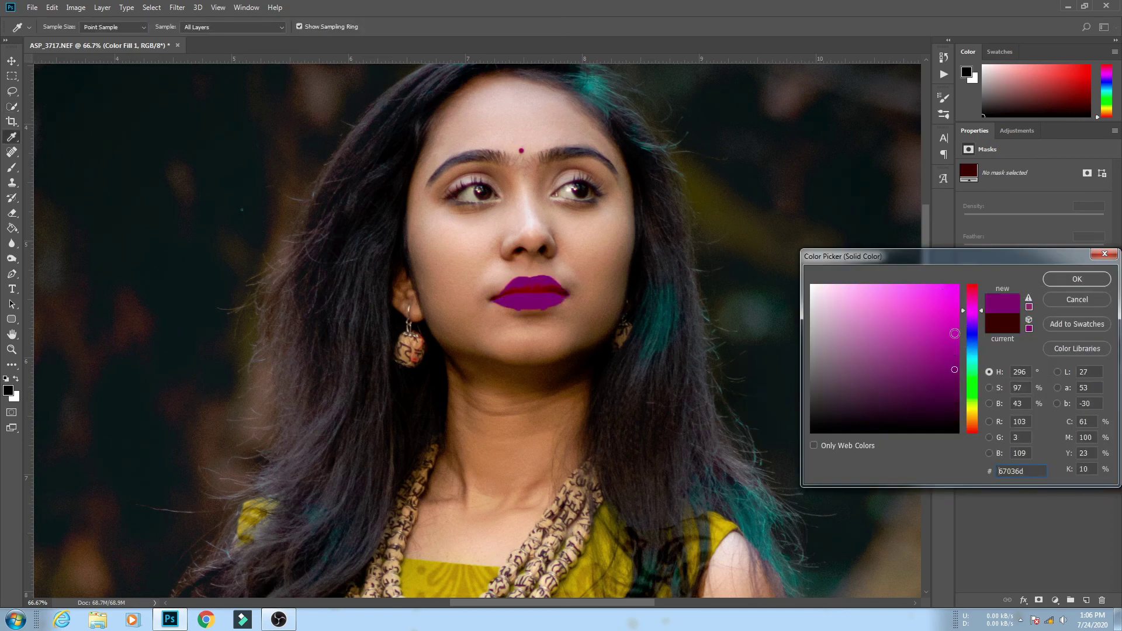
pyautogui.moveTo(972, 301); pyautogui.dragTo(972, 292)
pyautogui.click(952, 352)
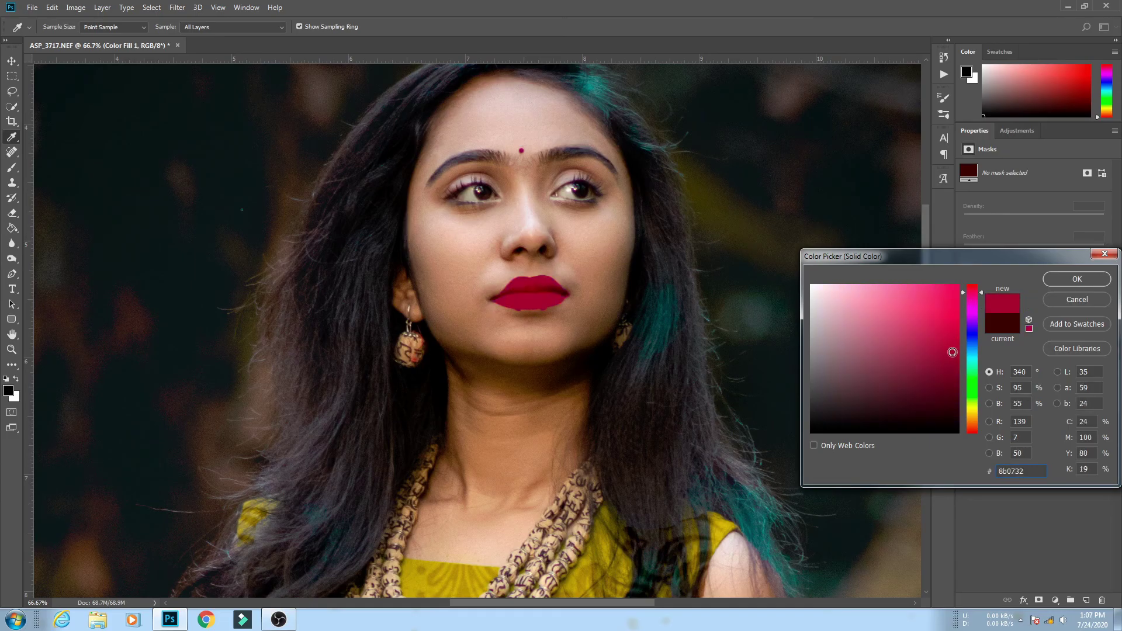
pyautogui.click(1060, 278)
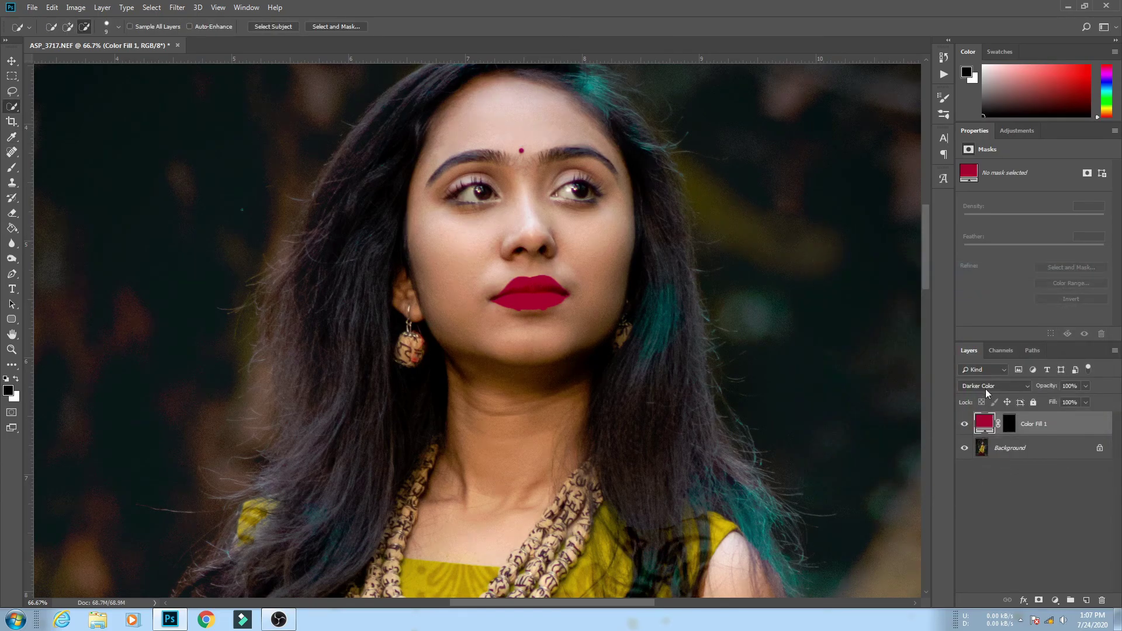
pyautogui.click(985, 386)
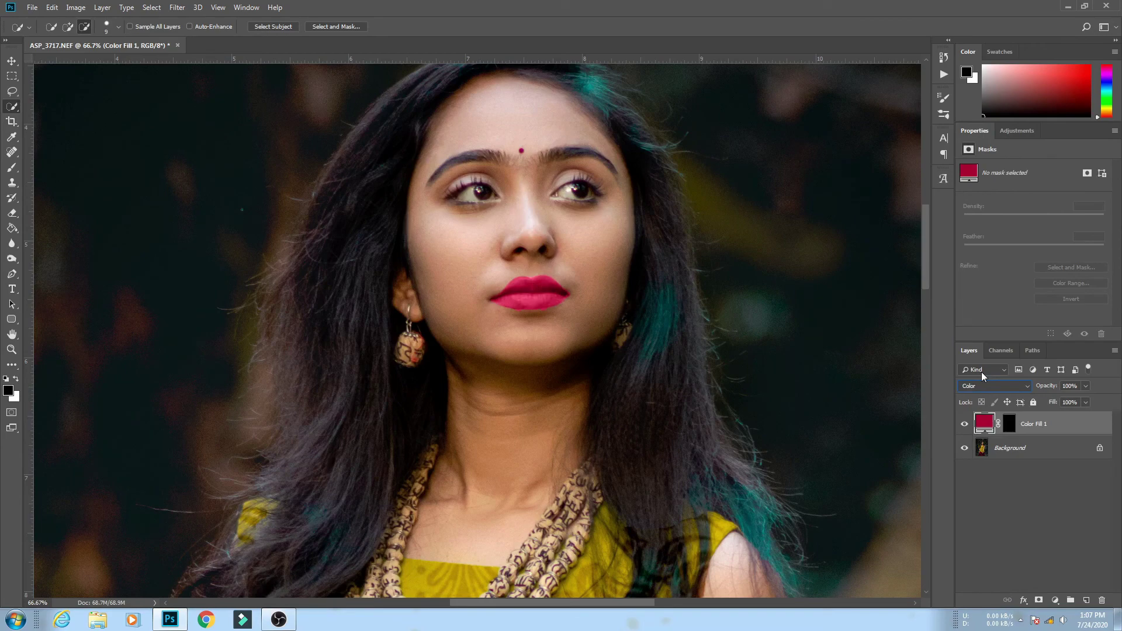
pyautogui.press('Up')
pyautogui.press('Up')
pyautogui.press('Down')
# - Zoom out to the whole photo, merge the lip fill into Background, and open Camera Raw
pyautogui.click(11, 349)
pyautogui.keyDown('alt'); pyautogui.click(451, 304); pyautogui.keyUp('alt')
pyautogui.keyDown('alt'); pyautogui.click(451, 304); pyautogui.keyUp('alt')
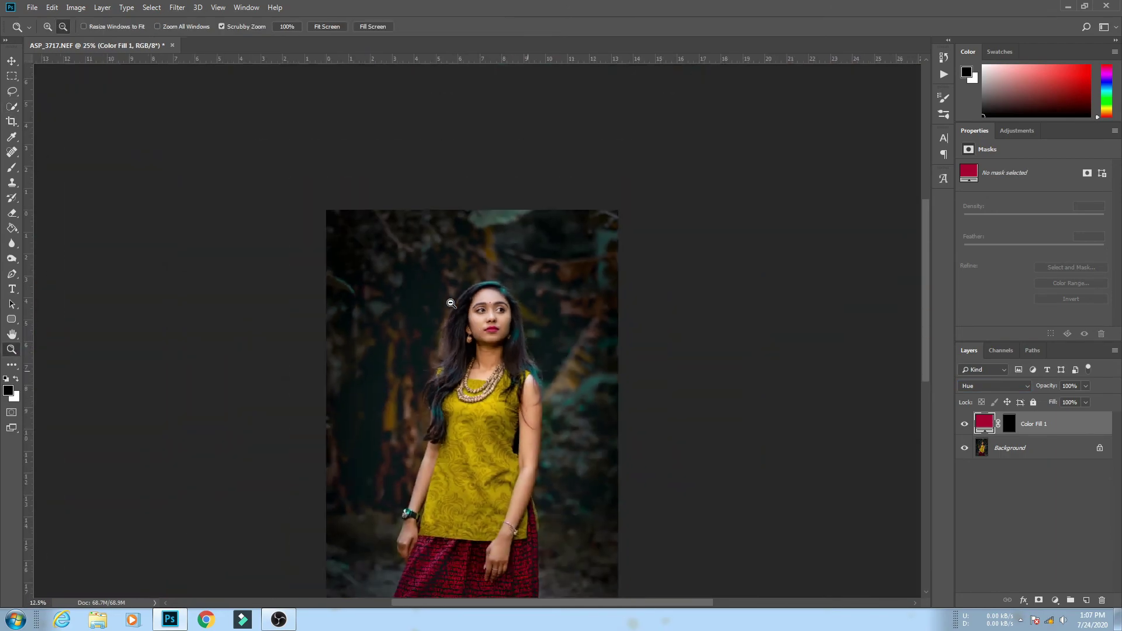
pyautogui.keyDown('alt'); pyautogui.click(451, 303); pyautogui.keyUp('alt')
pyautogui.click(451, 303)
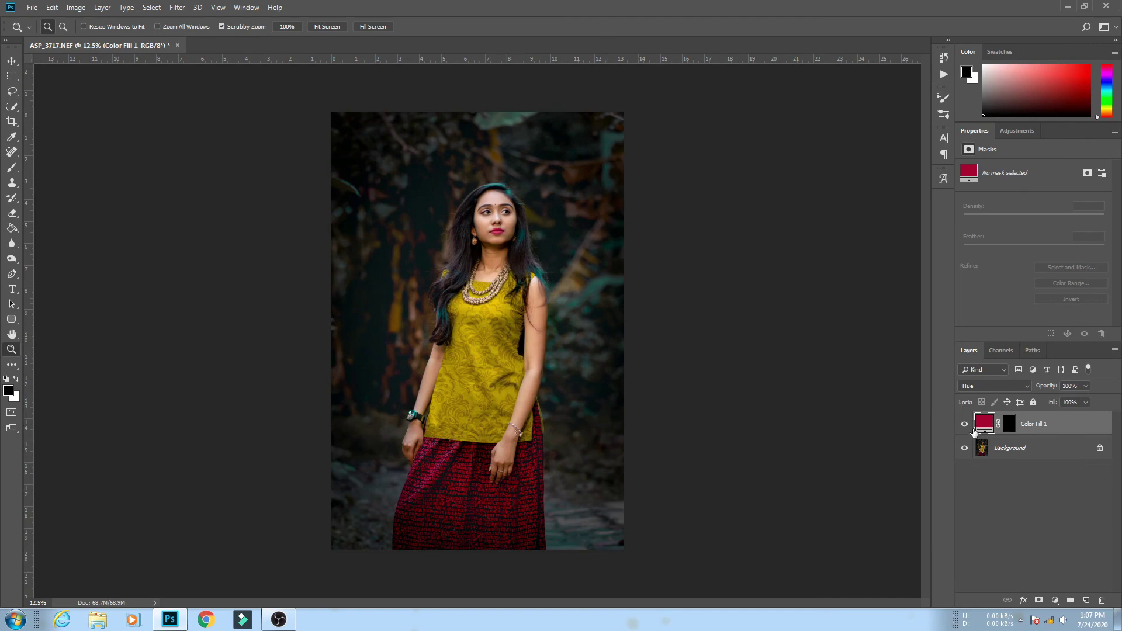
pyautogui.press('Delete')
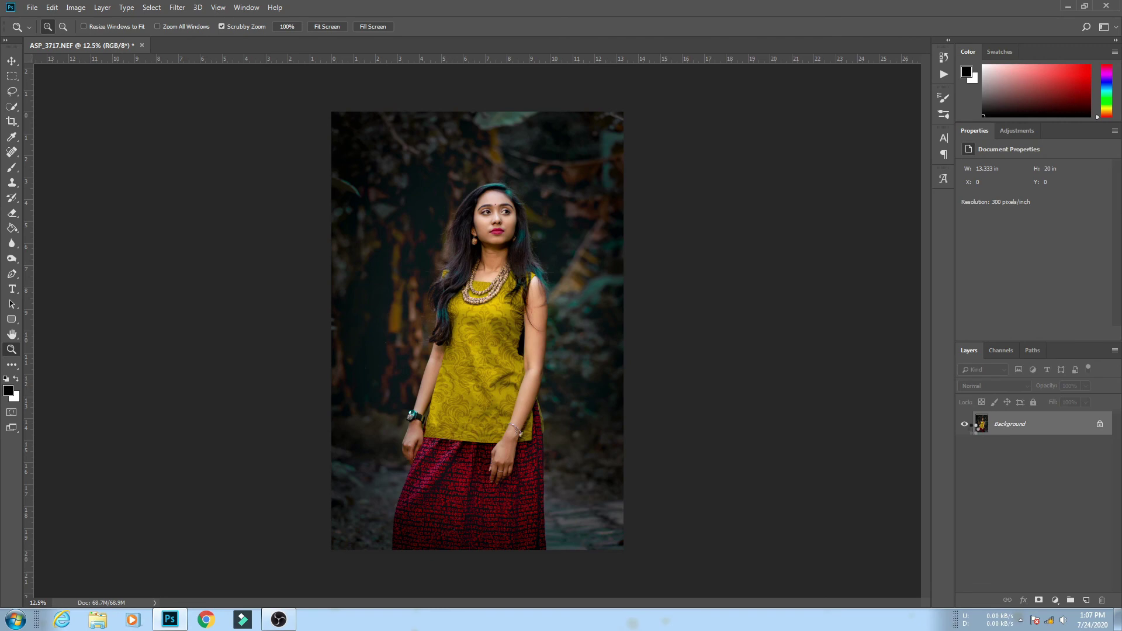
pyautogui.hotkey('ctrl', 'shift', 'a')
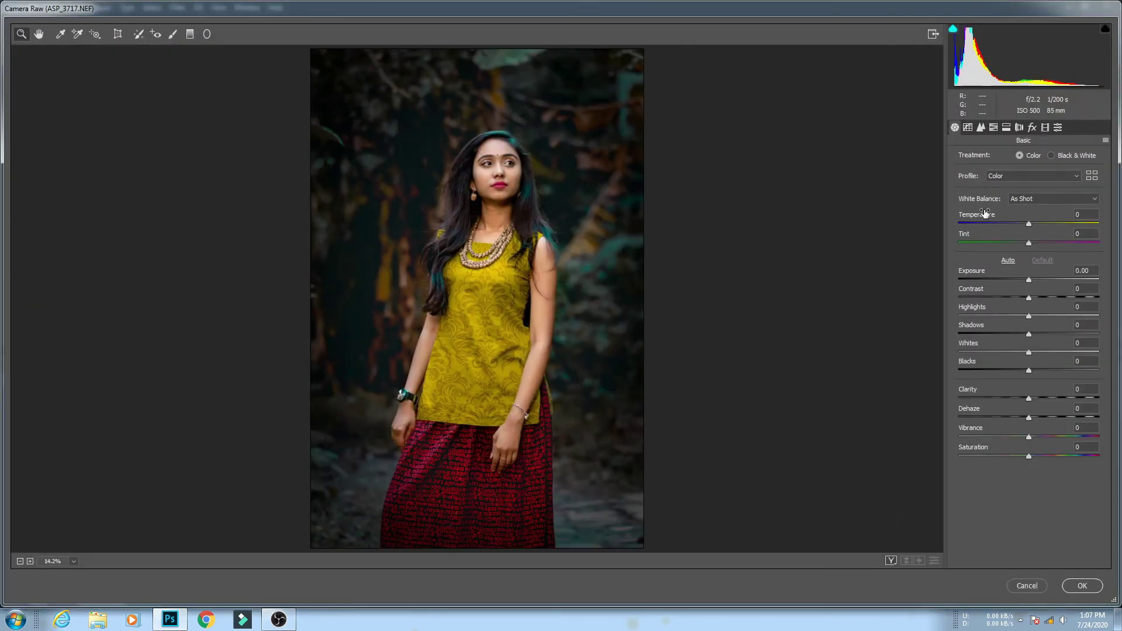
# - Shift the Blues hue to -41 in Camera Raw's HSL panel
pyautogui.click(993, 127)
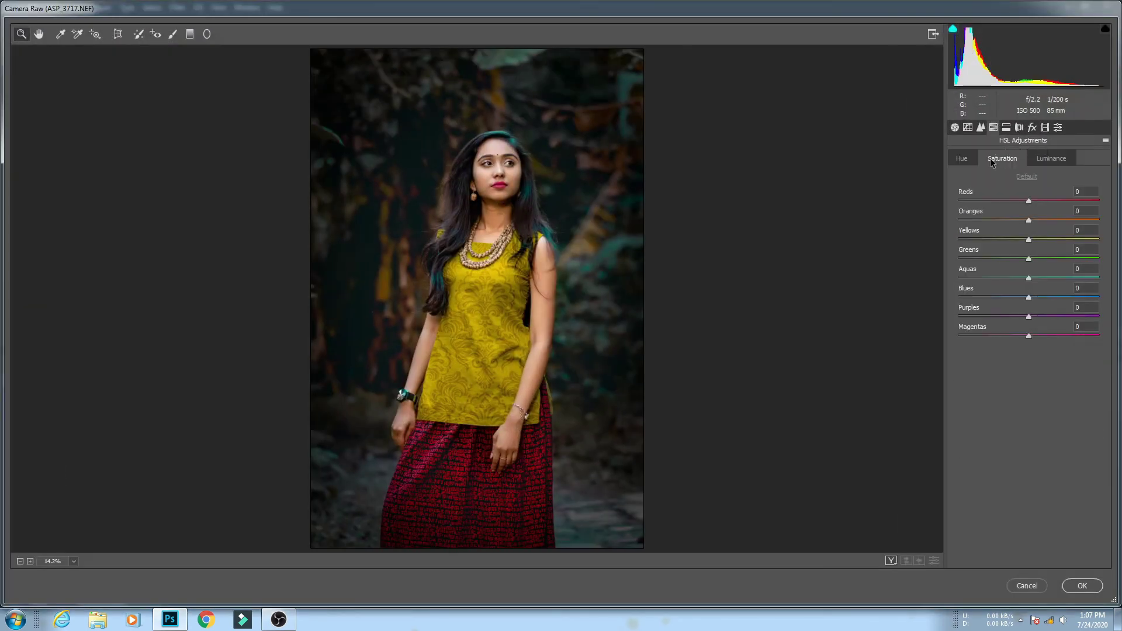
pyautogui.hotkey('ctrl', 'alt', 'shift', 'h')
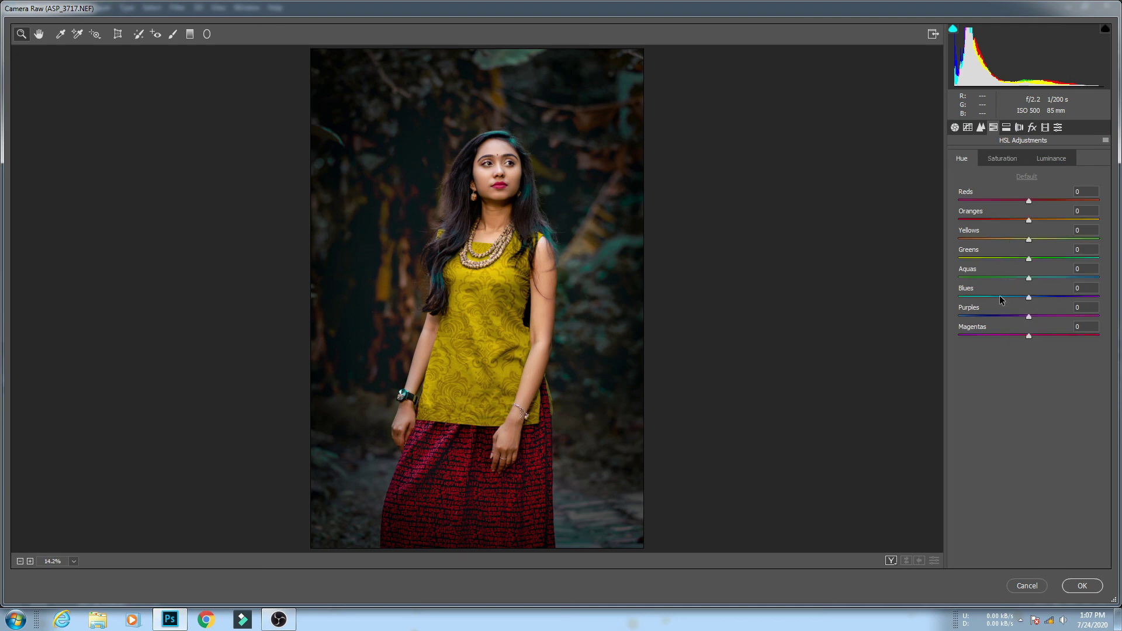
pyautogui.click(1000, 297)
# - Darken the luminance of Greens to -98, Blues to -39 and Aquas to about -43
pyautogui.click(1004, 159)
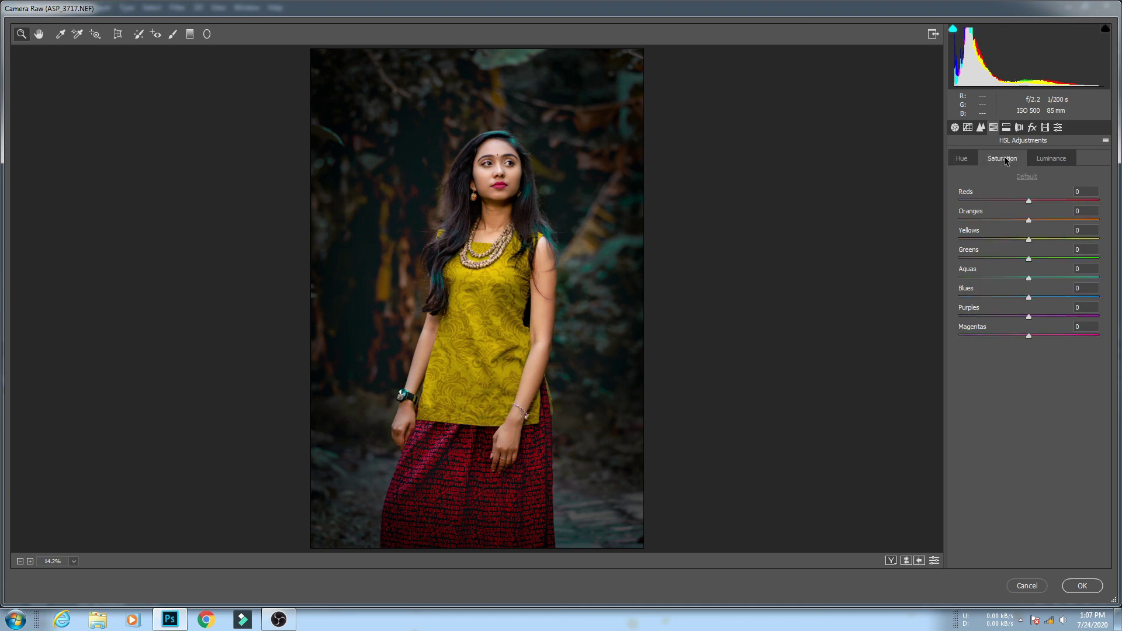
pyautogui.click(1048, 160)
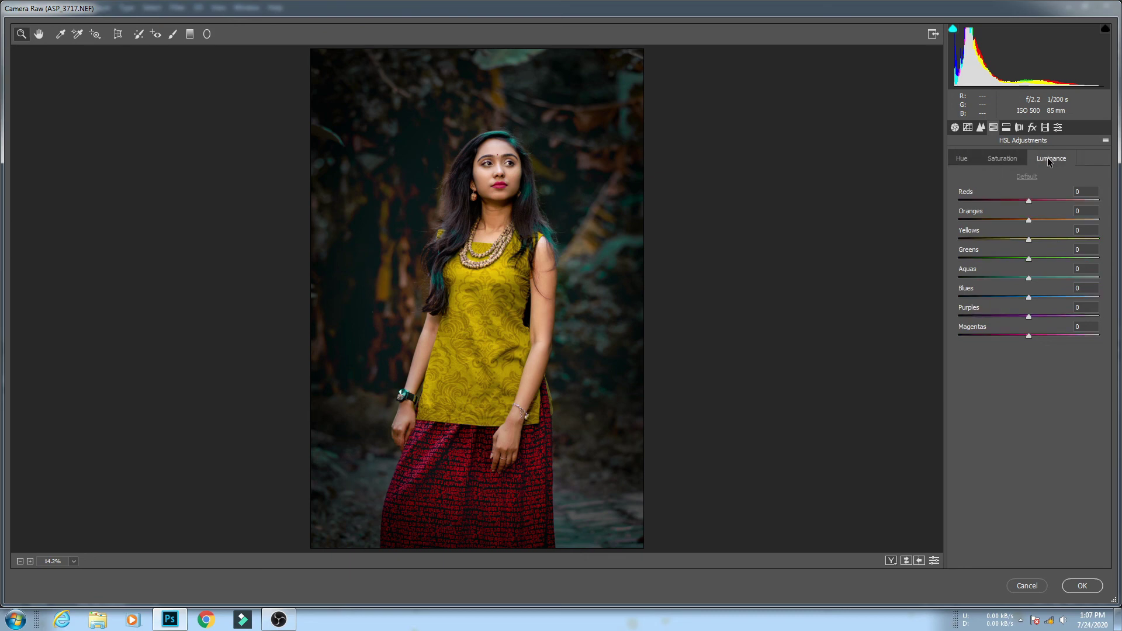
pyautogui.click(987, 258)
pyautogui.moveTo(985, 259); pyautogui.dragTo(959, 259)
pyautogui.moveTo(1029, 297)
pyautogui.mouseDown()
pyautogui.moveTo(1010, 297)
pyautogui.moveTo(1068, 300)
pyautogui.moveTo(997, 299)
pyautogui.mouseUp()
pyautogui.click(995, 278)
pyautogui.moveTo(993, 277); pyautogui.dragTo(998, 278)
pyautogui.click(953, 128)
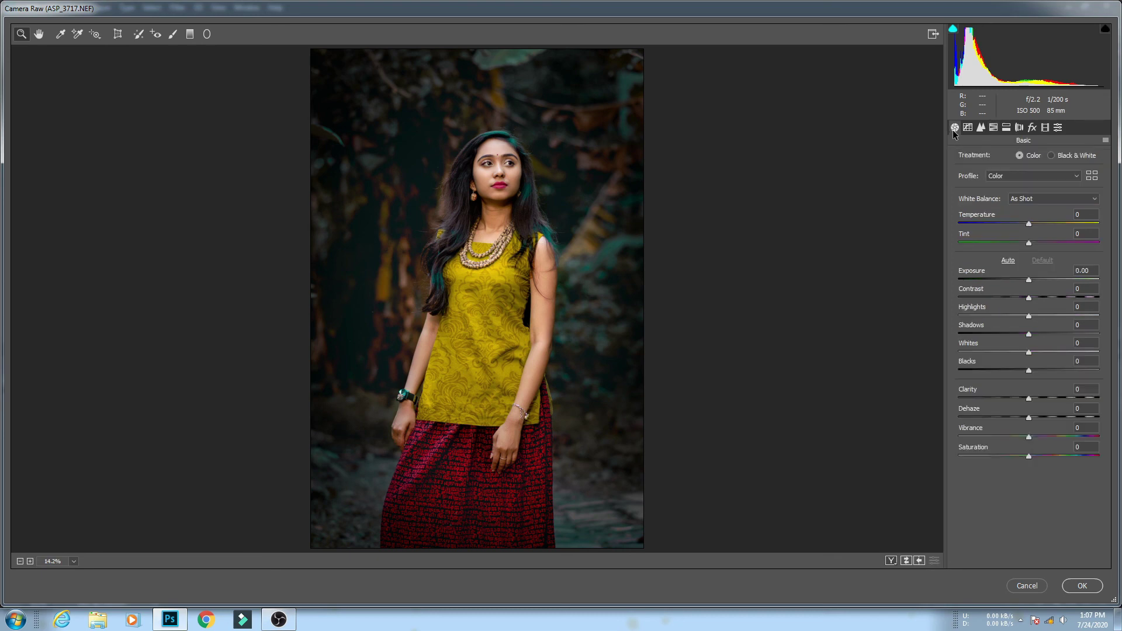
# - Raise Exposure to +0.05 and add a subtle Paint Overlay post-crop vignette of about -5
pyautogui.click(1029, 279)
pyautogui.click(1032, 127)
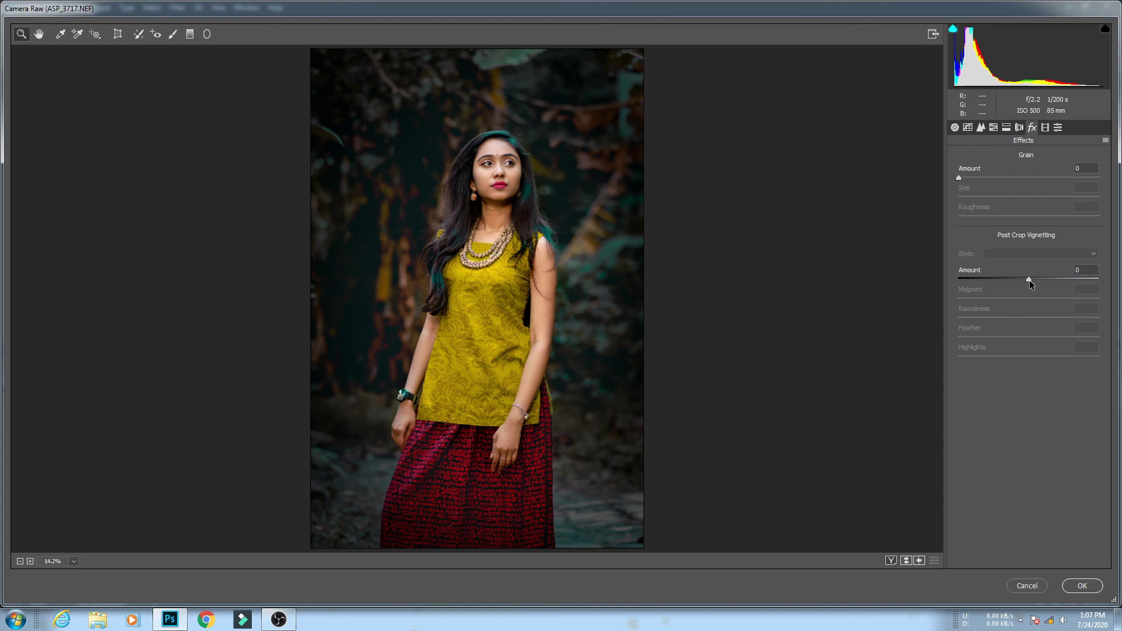
pyautogui.moveTo(1029, 279); pyautogui.dragTo(1023, 279)
pyautogui.click(1027, 256)
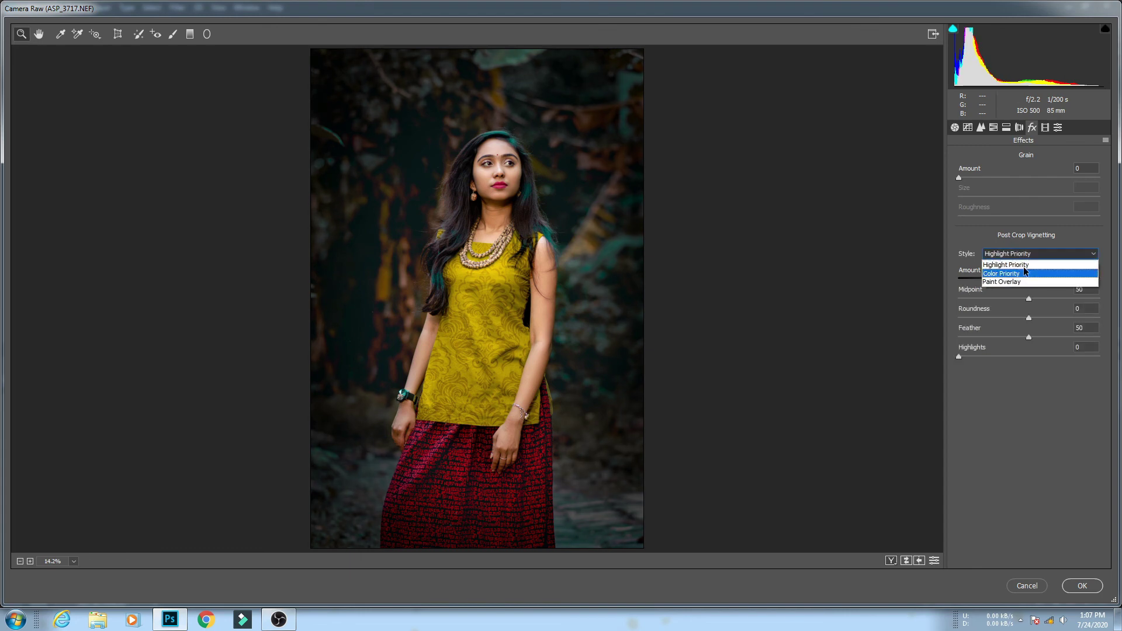
pyautogui.doubleClick(1025, 275)
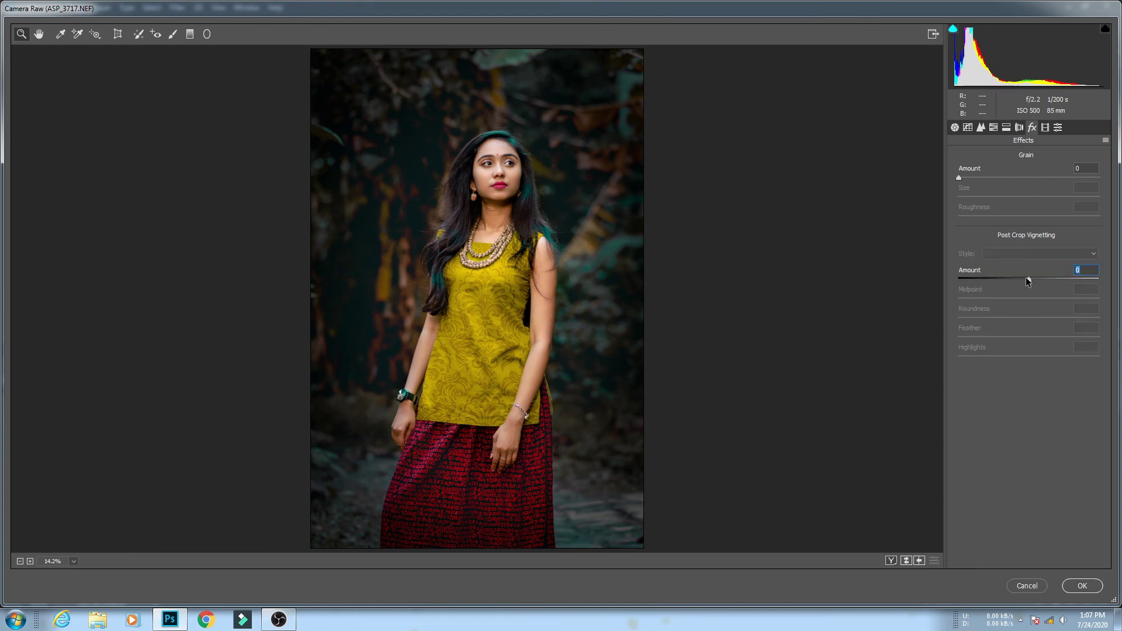
pyautogui.moveTo(1029, 281); pyautogui.dragTo(1014, 282)
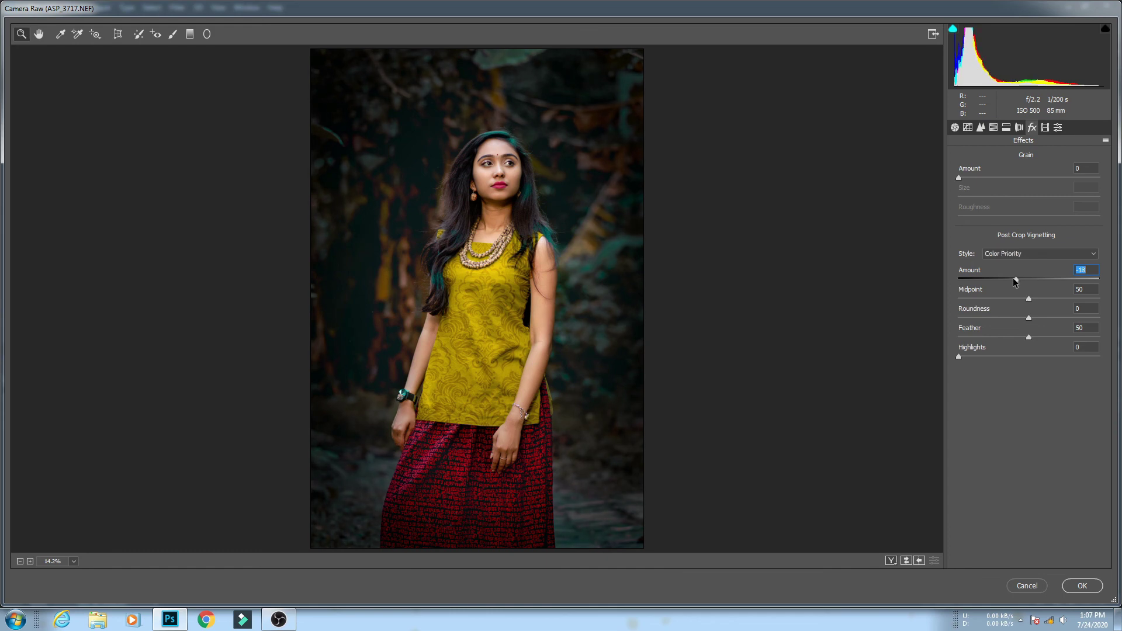
pyautogui.doubleClick(1017, 280)
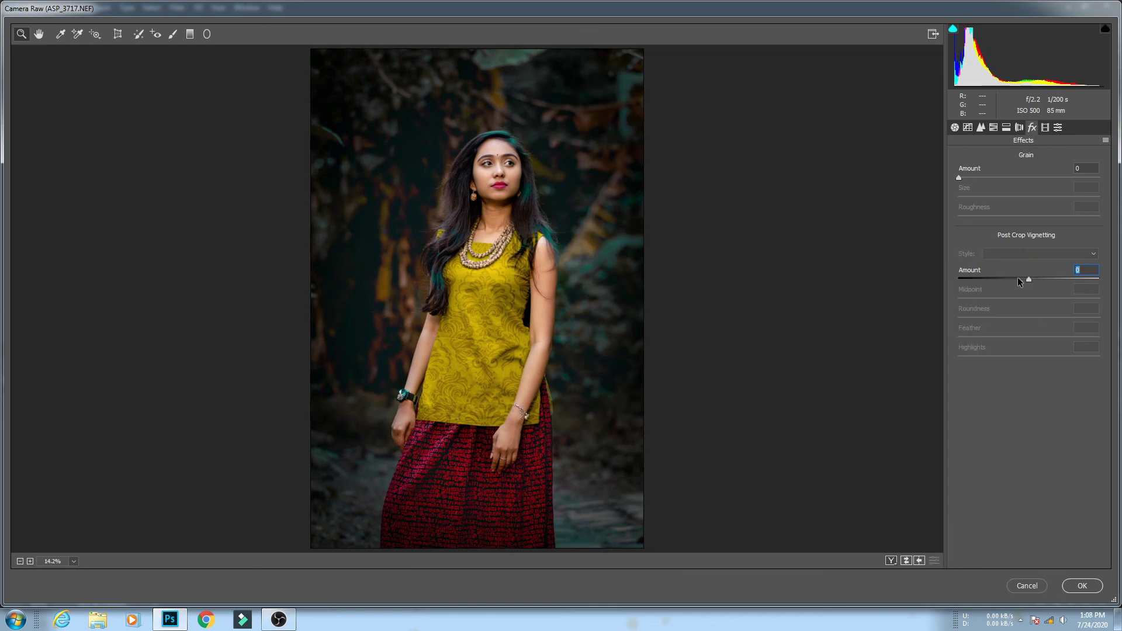
pyautogui.moveTo(1028, 281); pyautogui.dragTo(1020, 281)
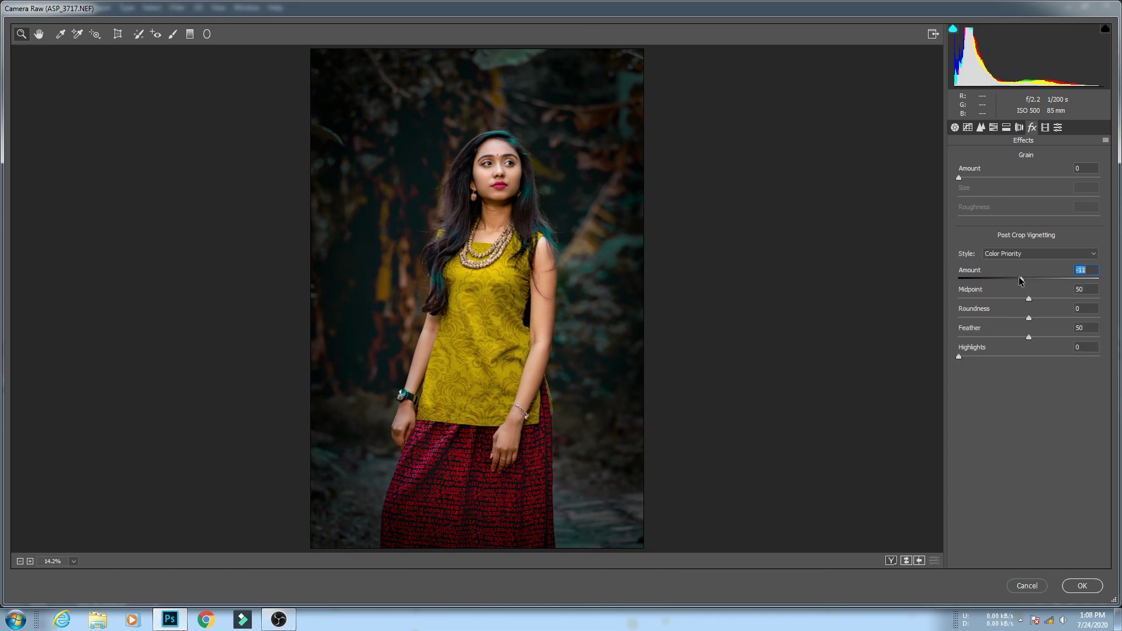
pyautogui.click(1020, 253)
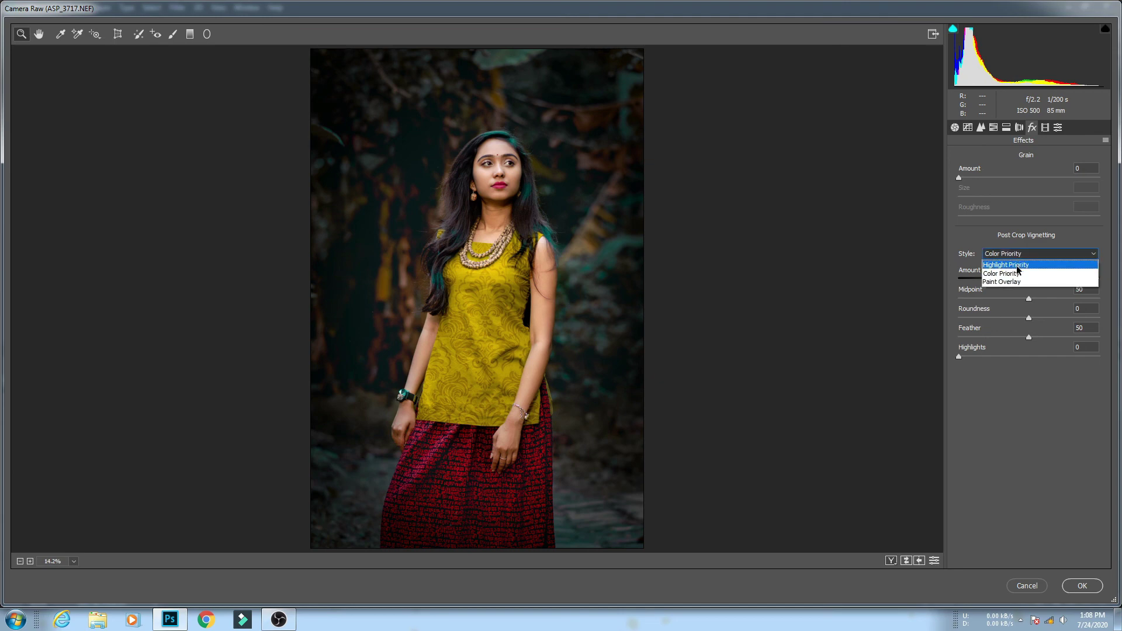
pyautogui.click(1016, 284)
pyautogui.moveTo(1020, 280); pyautogui.dragTo(1022, 280)
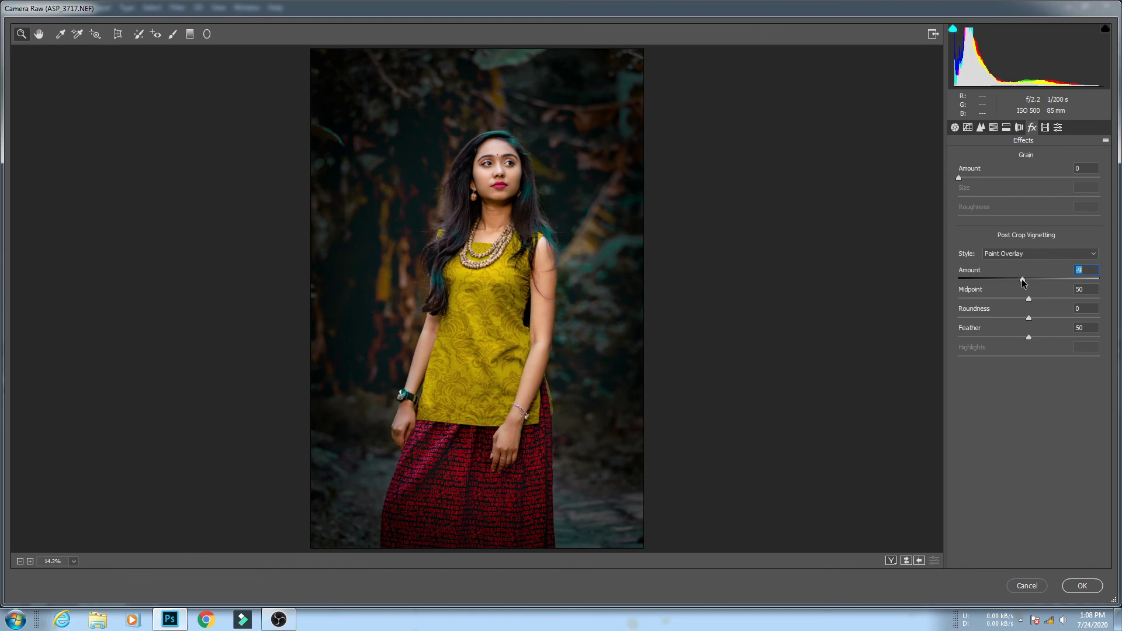
# - Apply the Camera Raw exposure, HSL and vignette changes to the portrait
pyautogui.click(1082, 585)
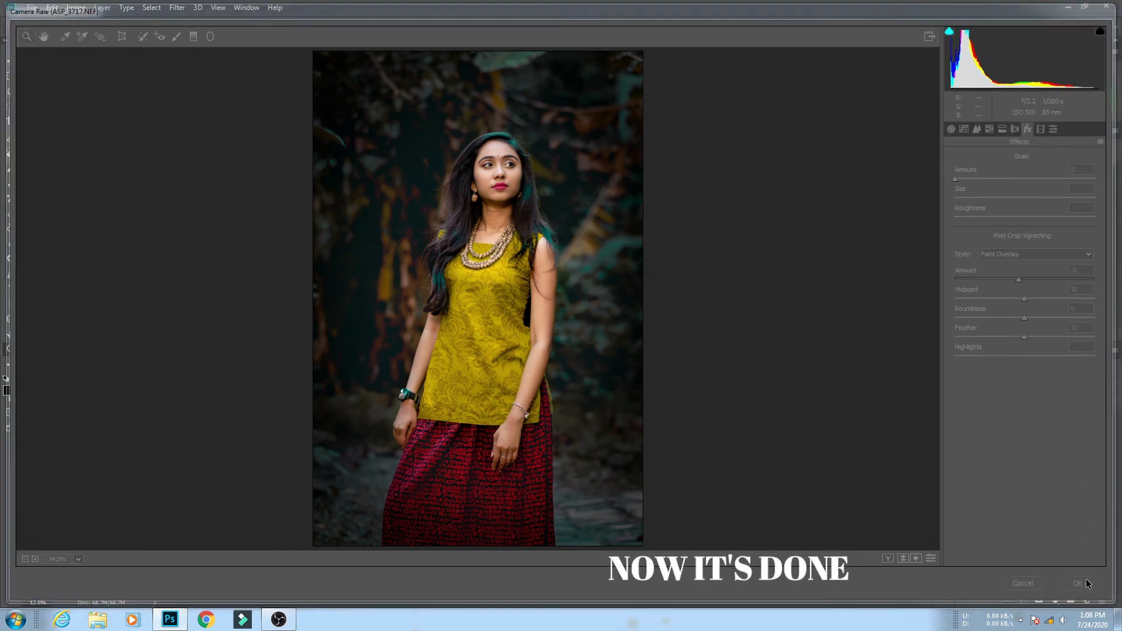